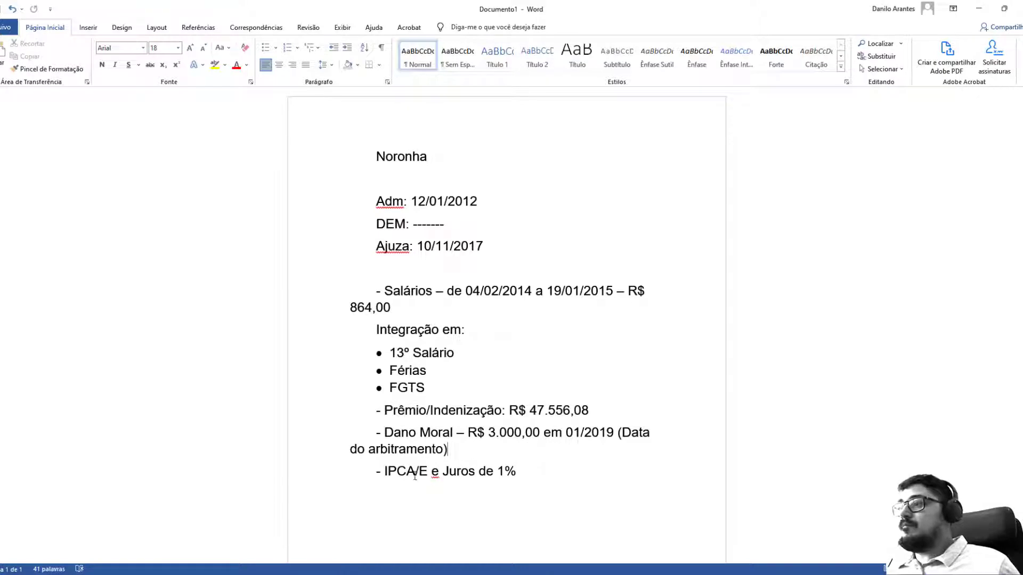
Compare the Word case notes with cell D2 in Planilha Vital, then restore Word and move it right.
{"action": "left_click_drag", "start_coordinate": [415, 476], "coordinate": [524, 472]}
{"action": "left_click", "coordinate": [449, 369]}
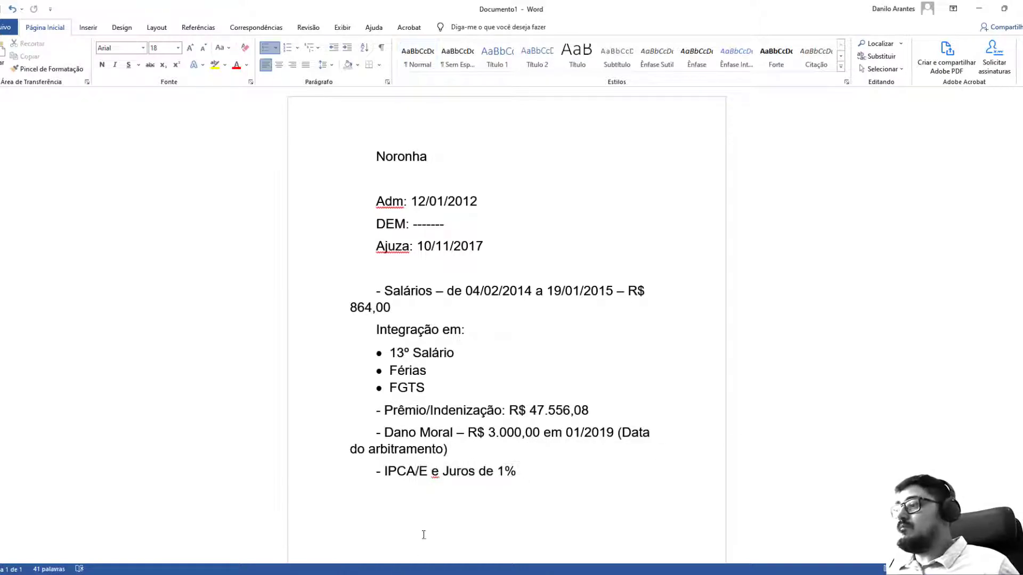
{"action": "key", "text": "alt+Tab"}
{"action": "left_click", "coordinate": [135, 140]}
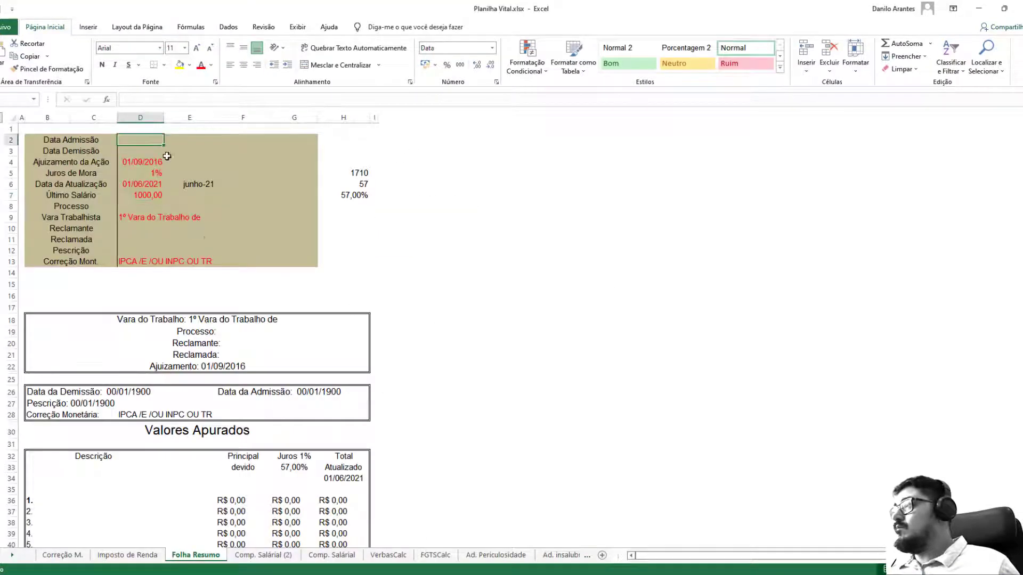
{"action": "key", "text": "alt+Tab"}
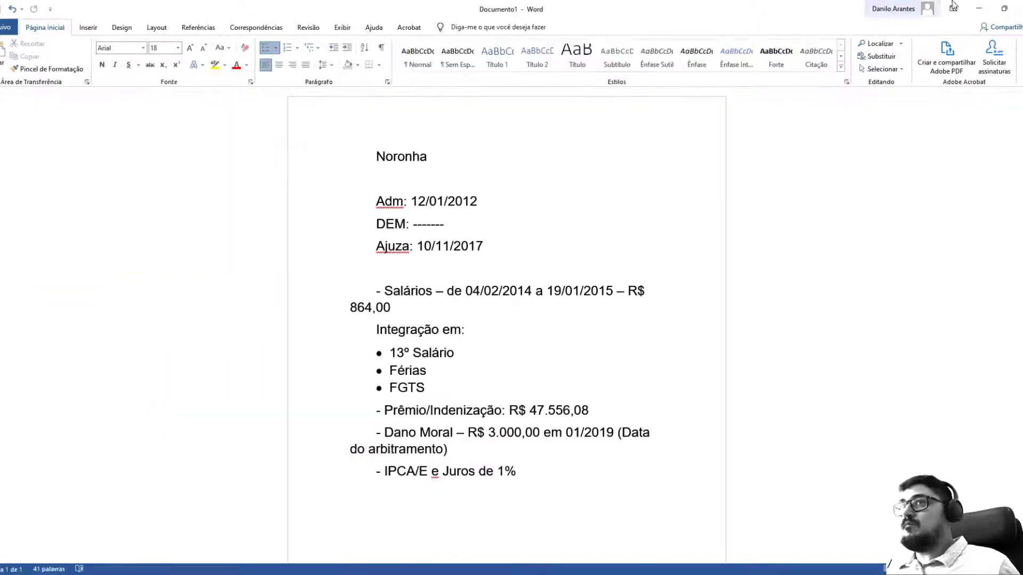
{"action": "left_click", "coordinate": [1005, 8]}
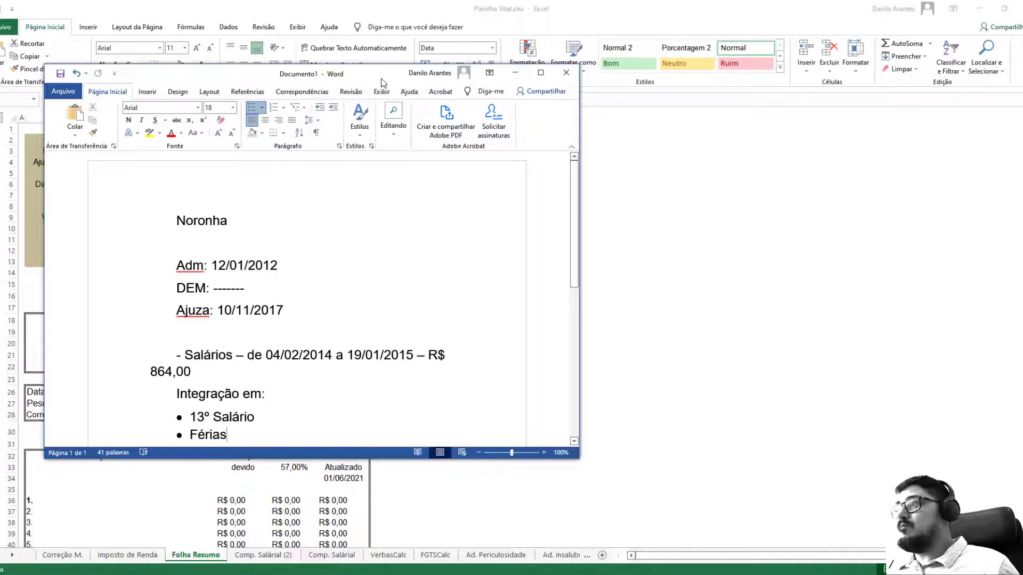
{"action": "left_click_drag", "start_coordinate": [384, 79], "coordinate": [1020, 80]}
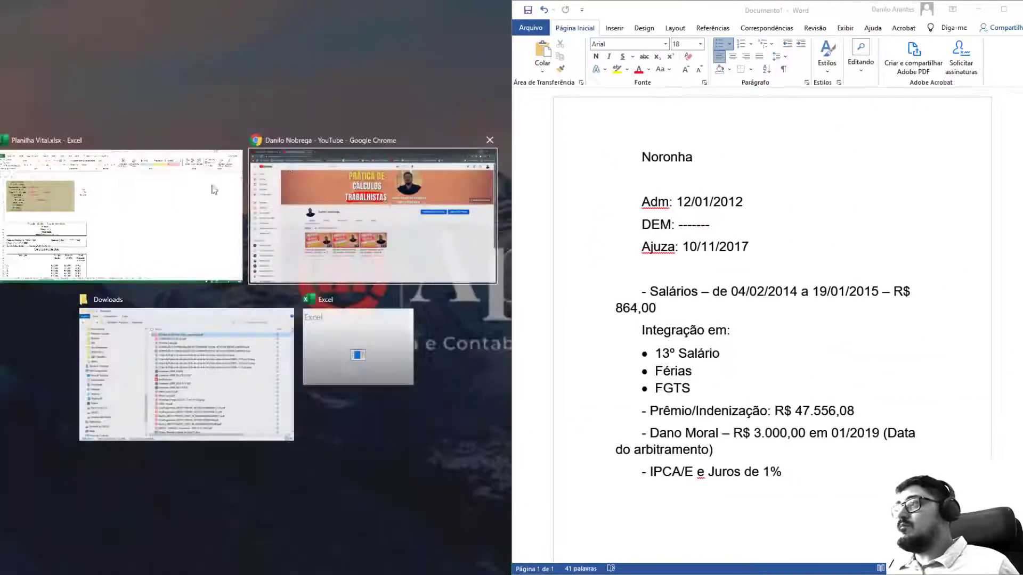
Dock Word on the right, then enter admission date 12/01/2012 in D2 and filing date 10/11/2017 in D4.
{"action": "left_click", "coordinate": [133, 226]}
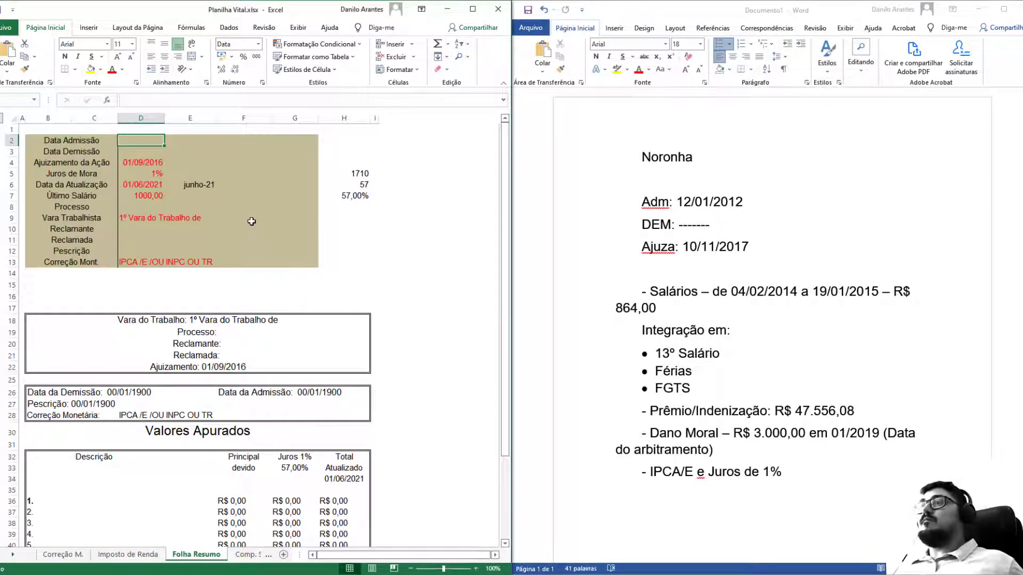
{"action": "type", "text": "12/01/"}
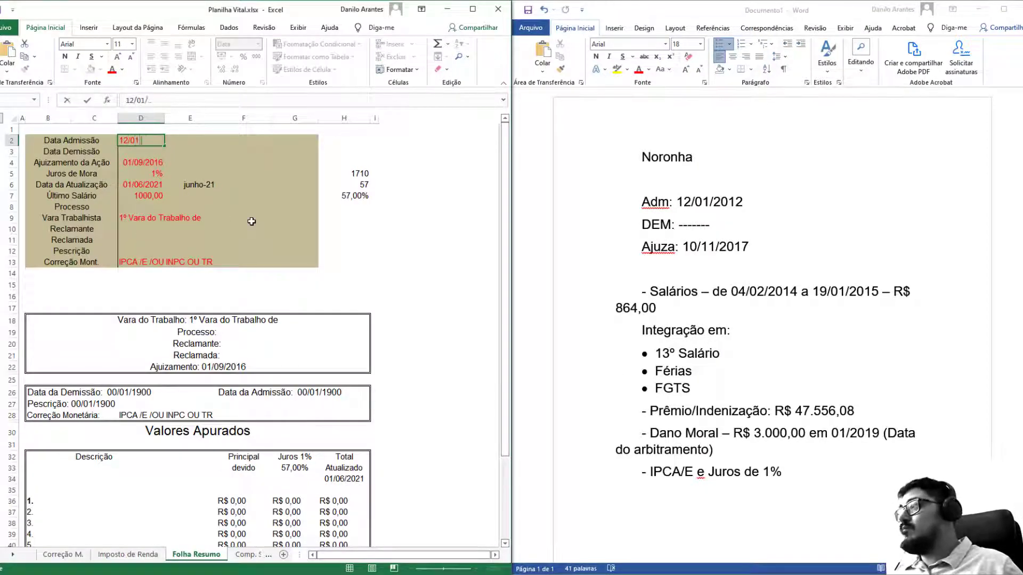
{"action": "type", "text": "2012"}
{"action": "key", "text": "Return"}
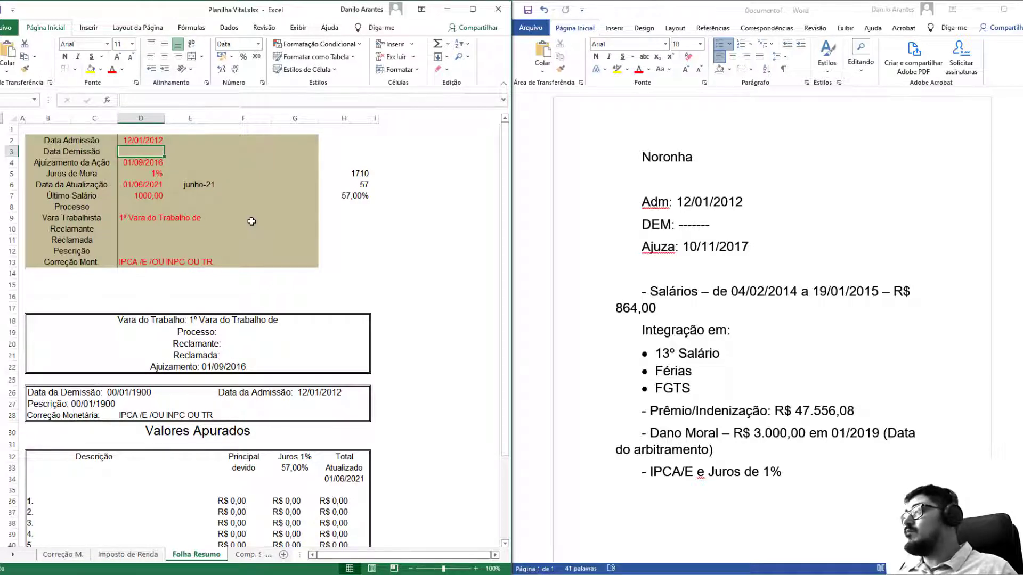
{"action": "key", "text": "Return"}
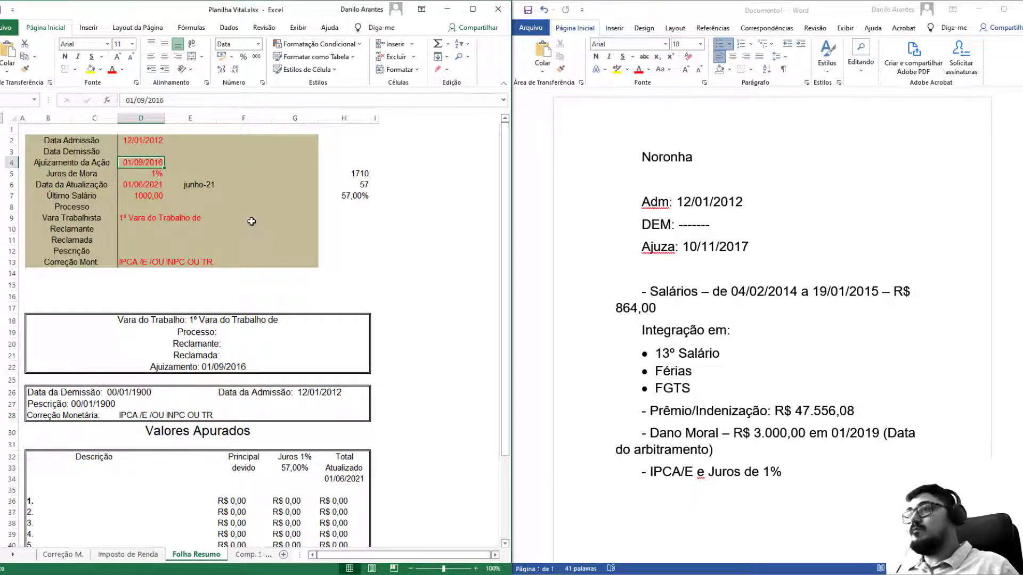
{"action": "type", "text": "1011"}
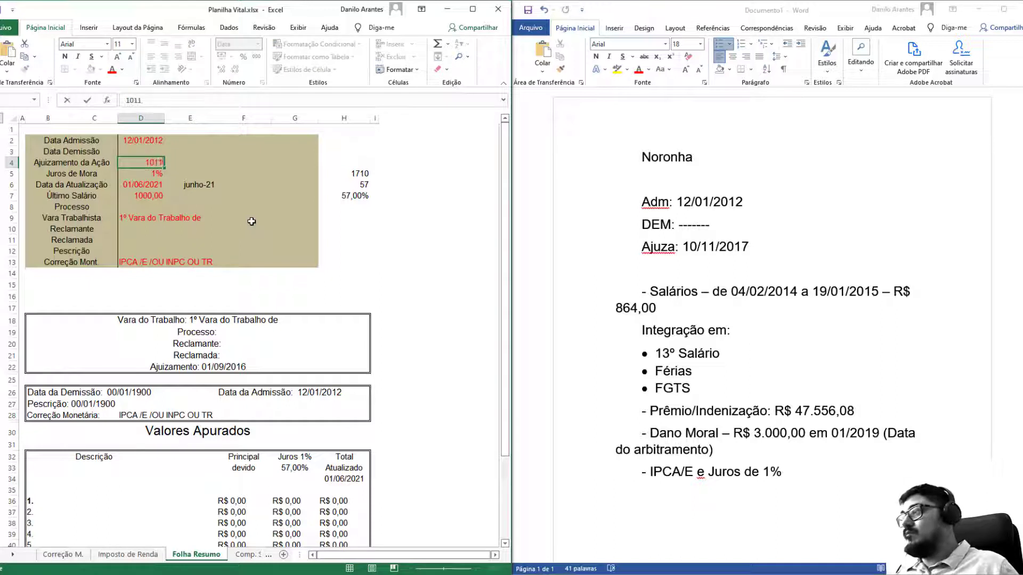
{"action": "type", "text": "//"}
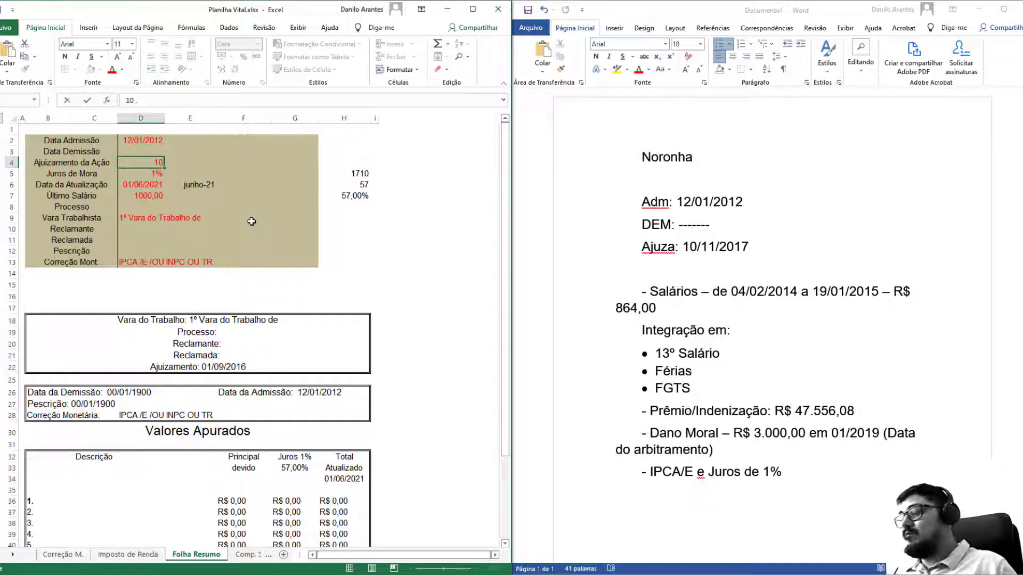
{"action": "type", "text": "/11/2017"}
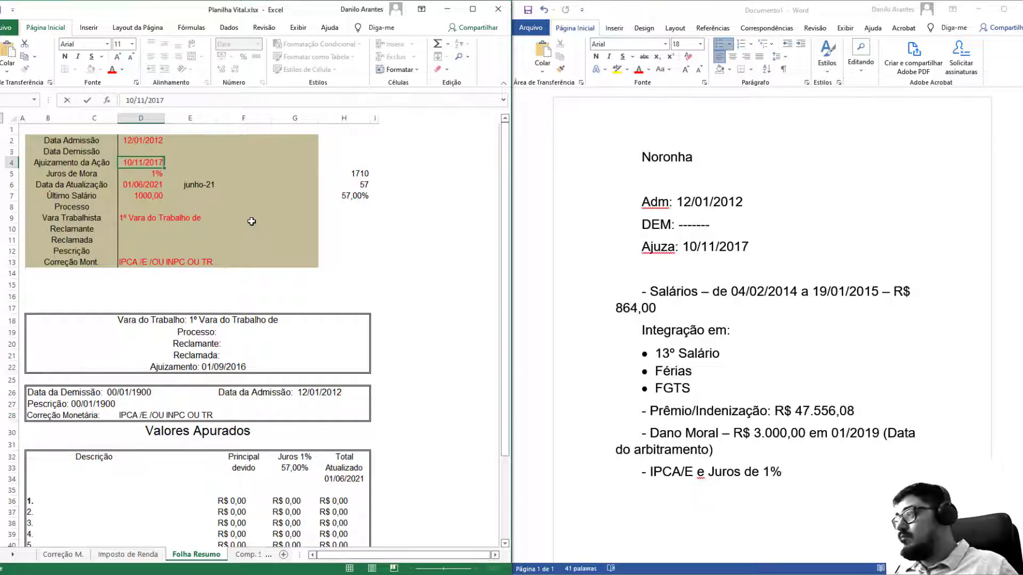
{"action": "key", "text": "Return"}
{"action": "key", "text": "Return"}
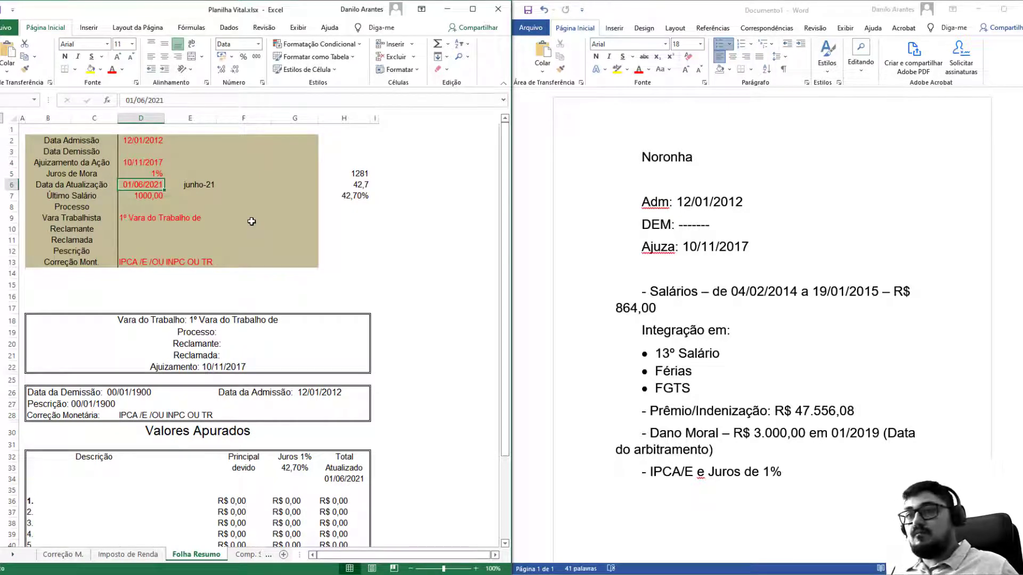
Enter update date 01/01/2022, the claimant's name in D10, and IPCA/E correction in D13.
{"action": "type", "text": "01/01/2022"}
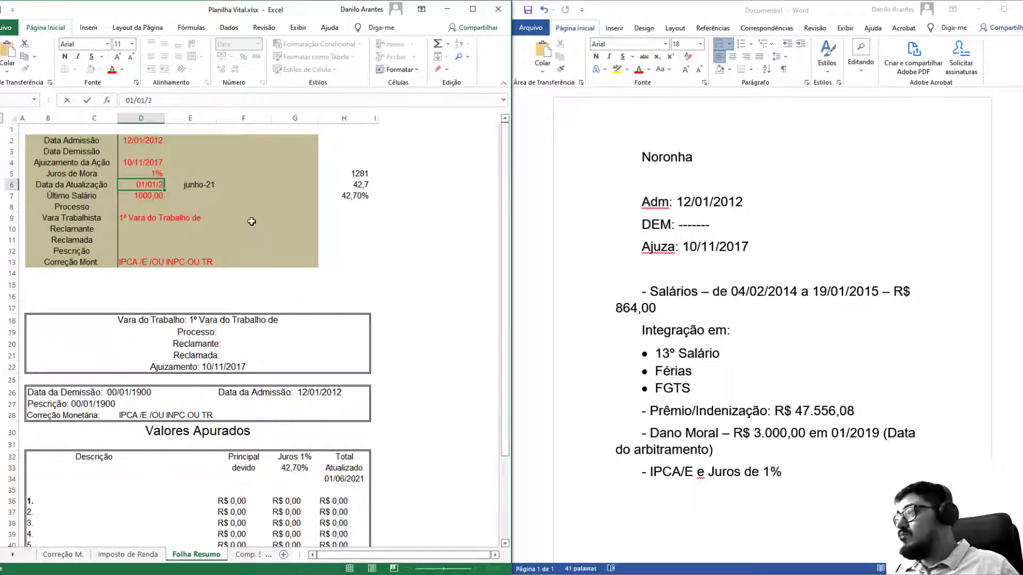
{"action": "key", "text": "Return"}
{"action": "key", "text": "Return"}
{"action": "key", "text": "Return"}
{"action": "key", "text": "Return"}
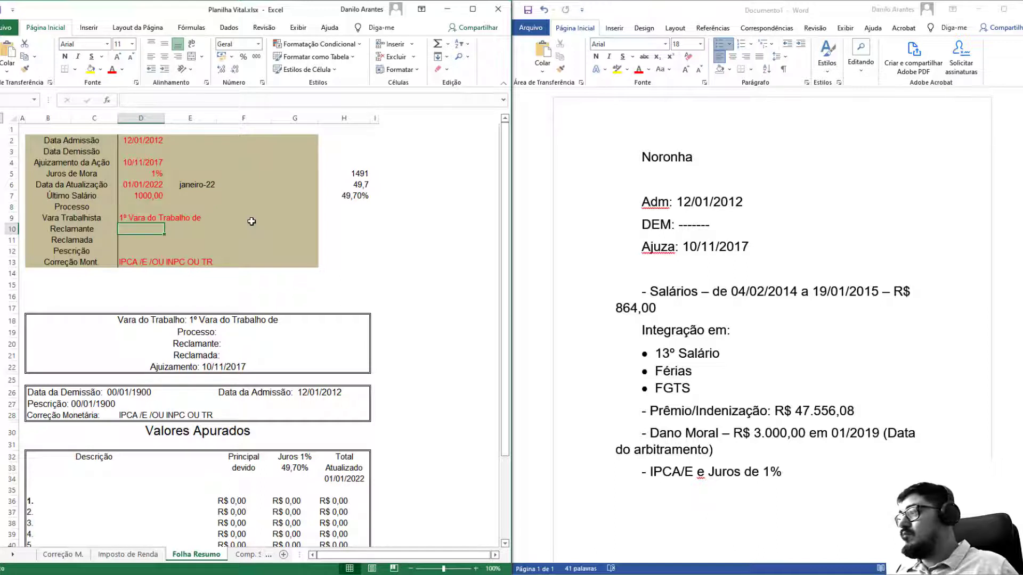
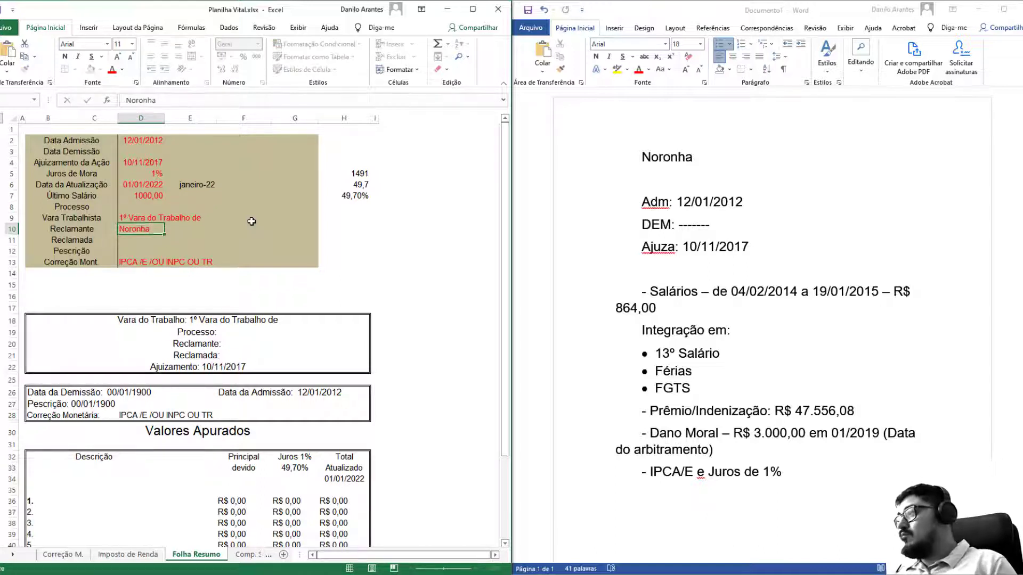
{"action": "key", "text": "Return"}
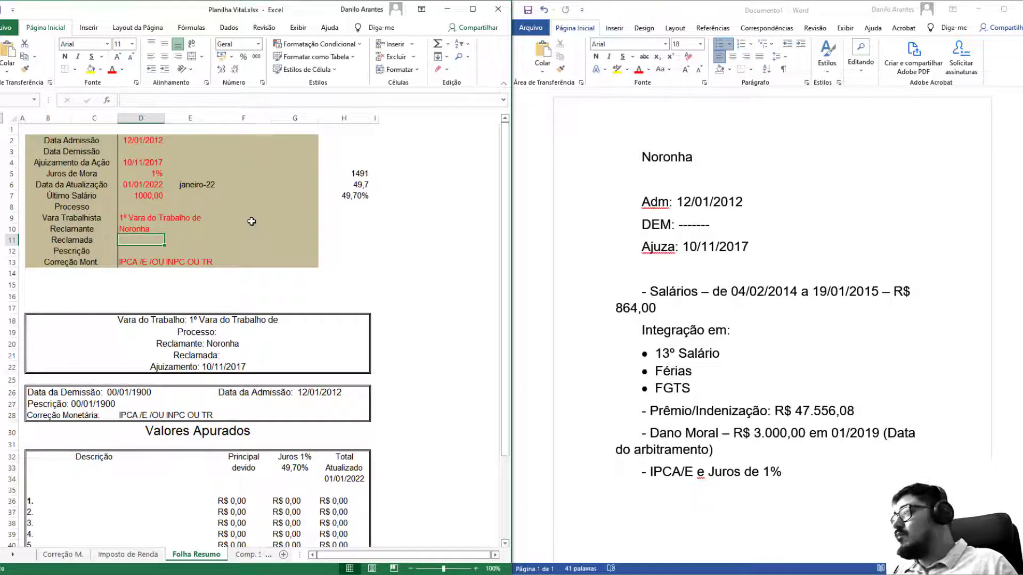
{"action": "left_click", "coordinate": [149, 259]}
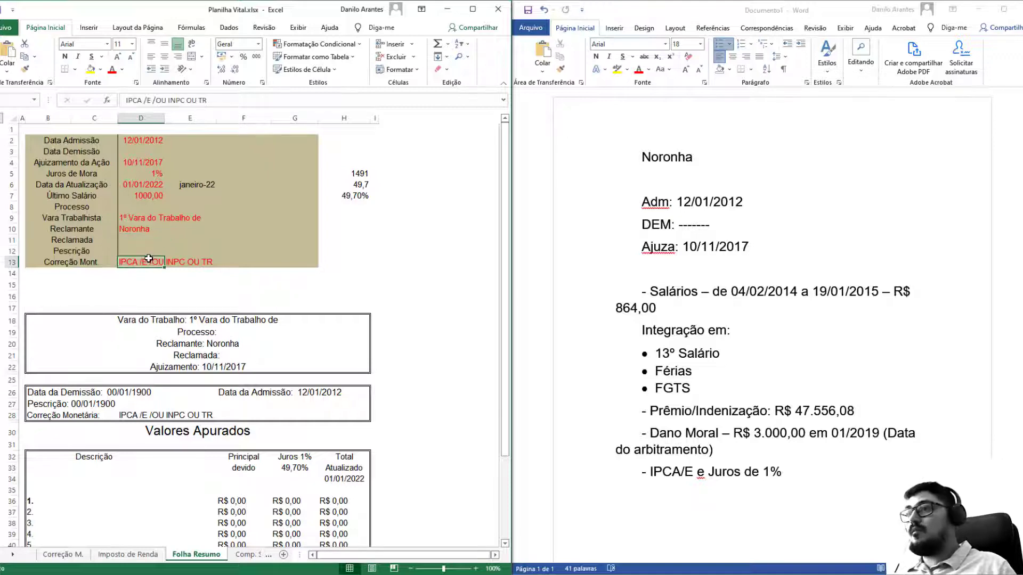
{"action": "type", "text": "IPCA"}
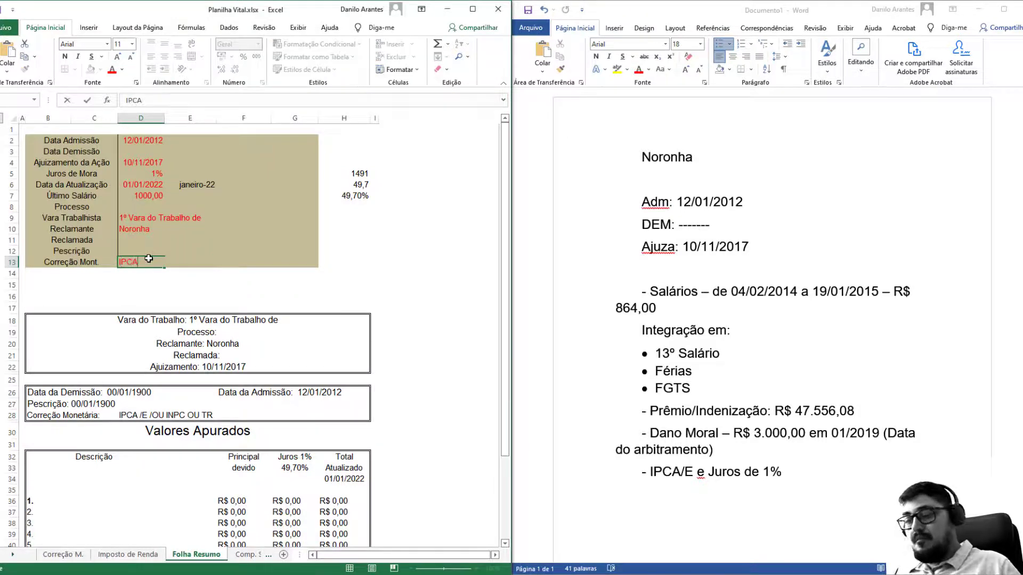
{"action": "type", "text": "/E"}
{"action": "key", "text": "Return"}
{"action": "scroll", "coordinate": [149, 259], "scroll_direction": "down", "scroll_amount": 4}
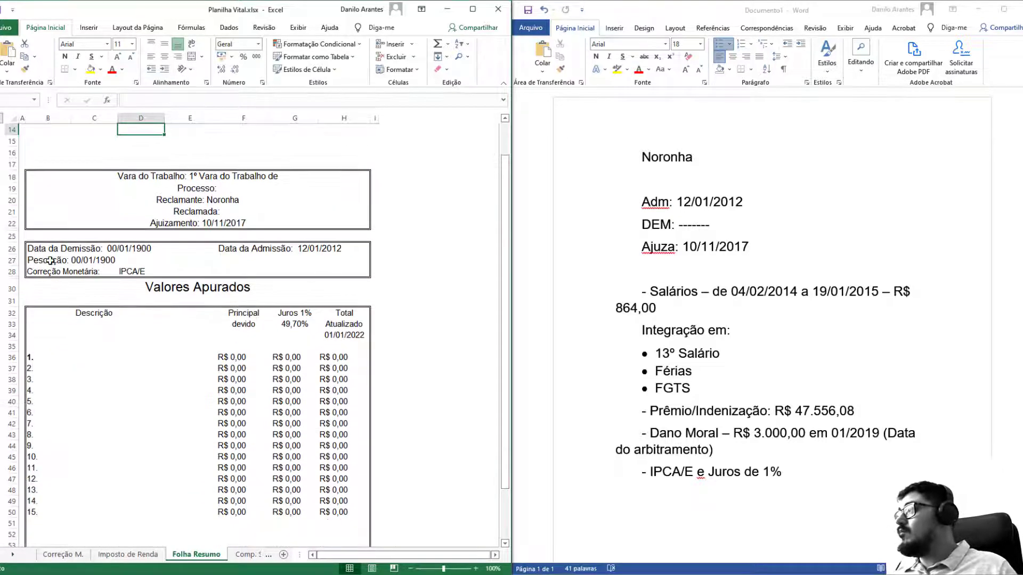
Clear the Pescrição line and set item 1 of the Descrição list to Salários.
{"action": "left_click", "coordinate": [51, 261]}
{"action": "key", "text": "Delete"}
{"action": "left_click", "coordinate": [190, 313]}
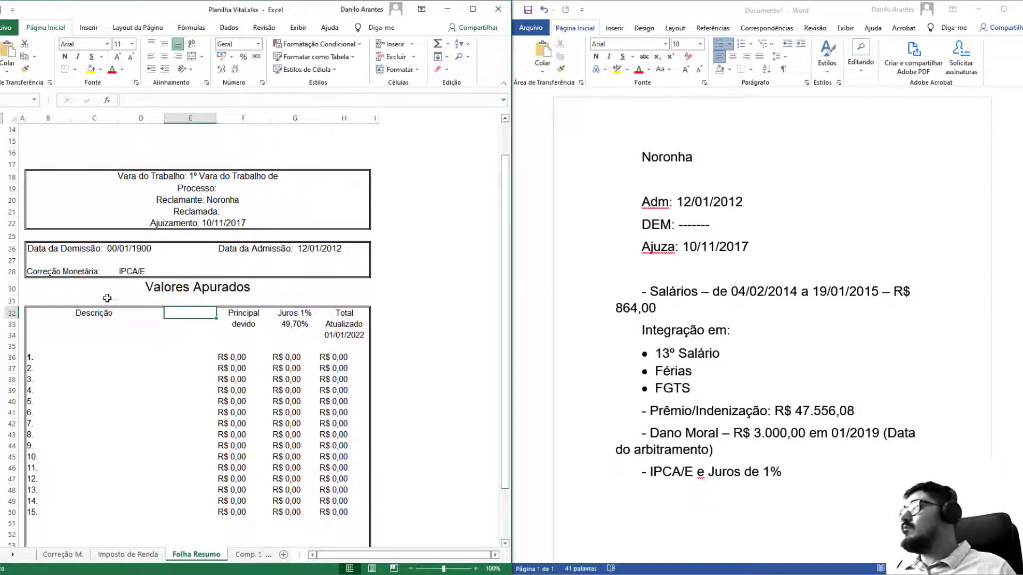
{"action": "double_click", "coordinate": [90, 358]}
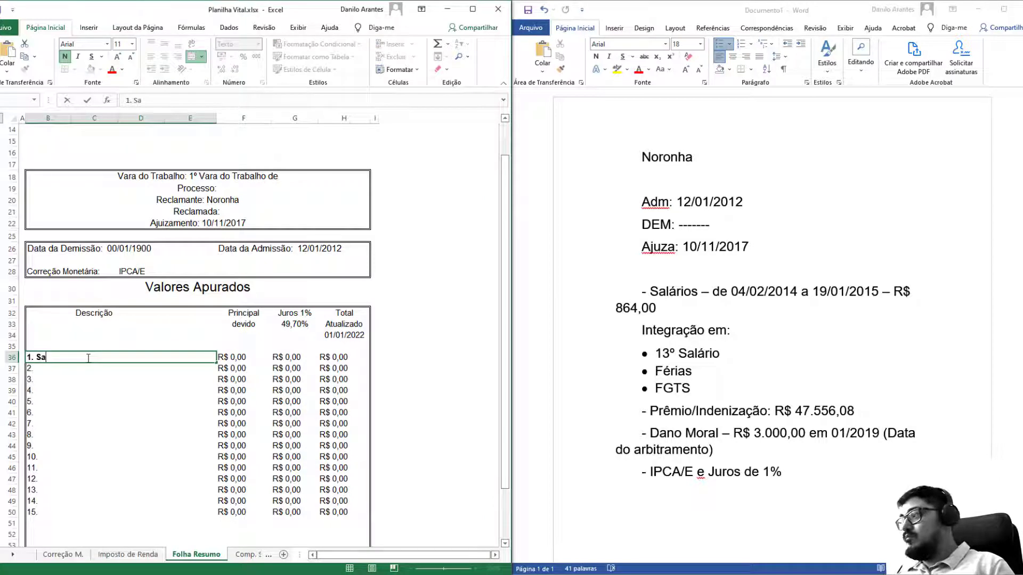
{"action": "type", "text": "Salário"}
{"action": "key", "text": "Return"}
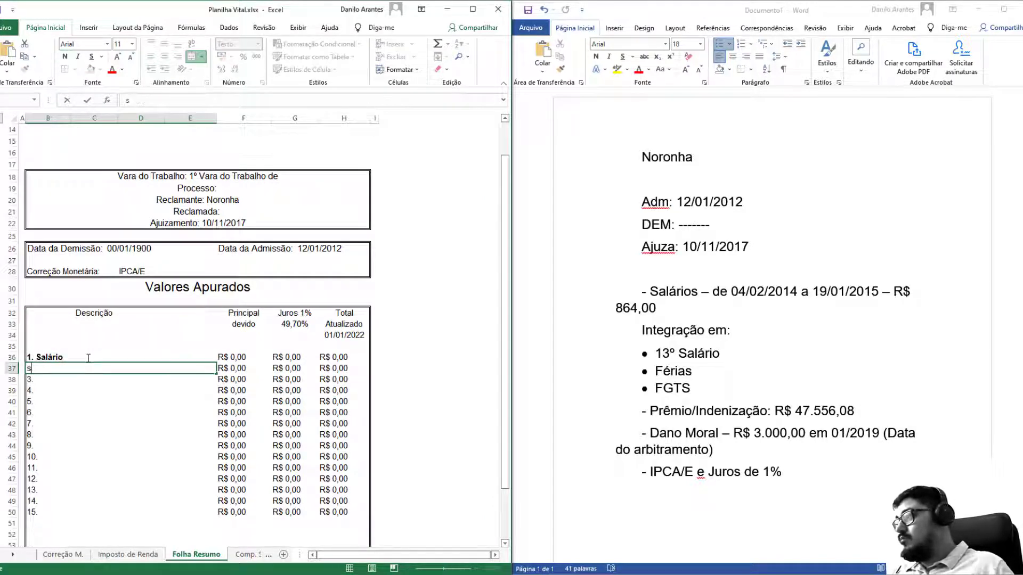
{"action": "double_click", "coordinate": [88, 358]}
{"action": "type", "text": "s"}
{"action": "key", "text": "Return"}
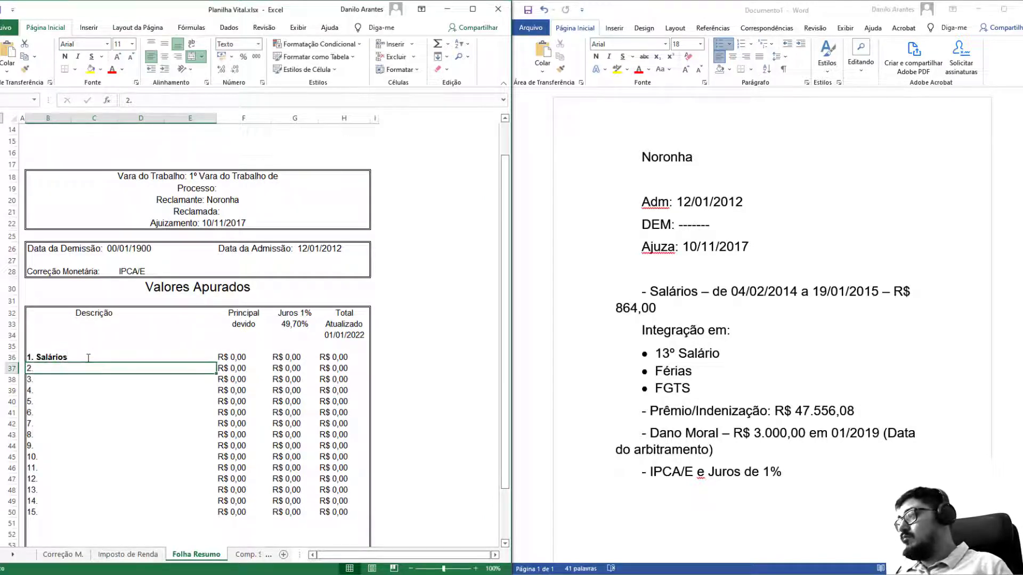
Describe items 2–4 as Integração em 13º Salário, Integração em Férias and Integração em FGTS.
{"action": "double_click", "coordinate": [97, 368]}
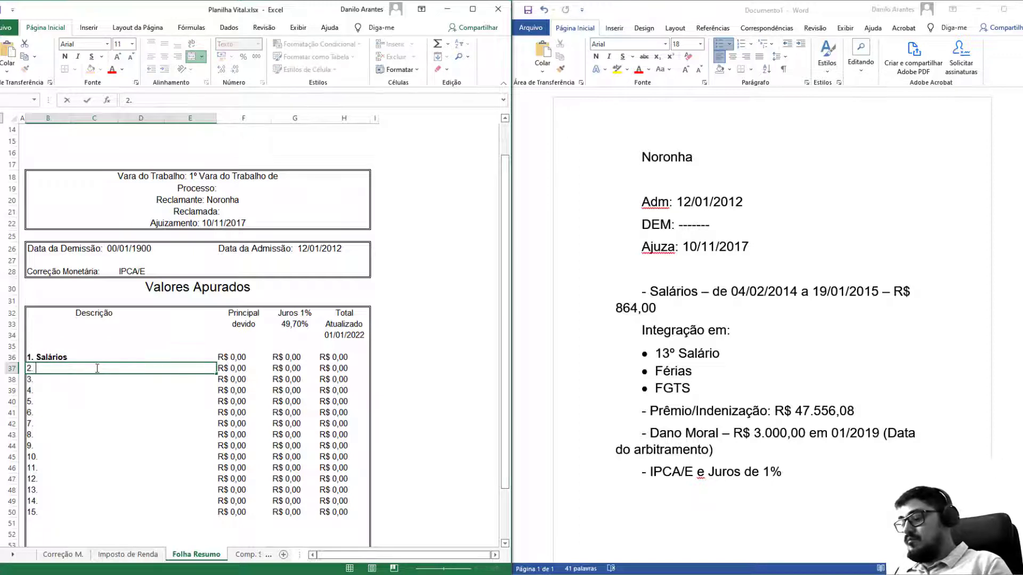
{"action": "type", "text": "Integração "}
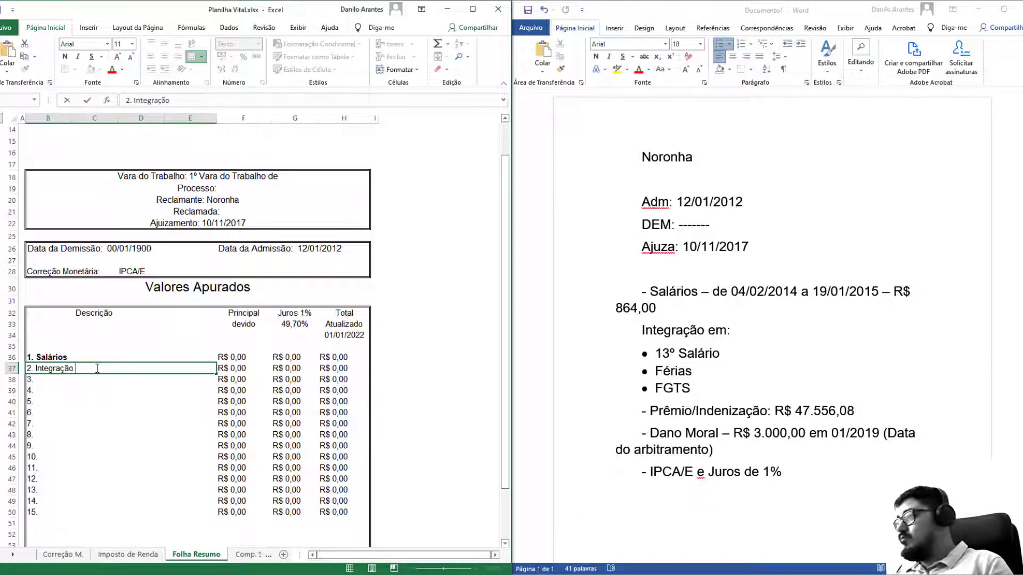
{"action": "type", "text": "em 13º S"}
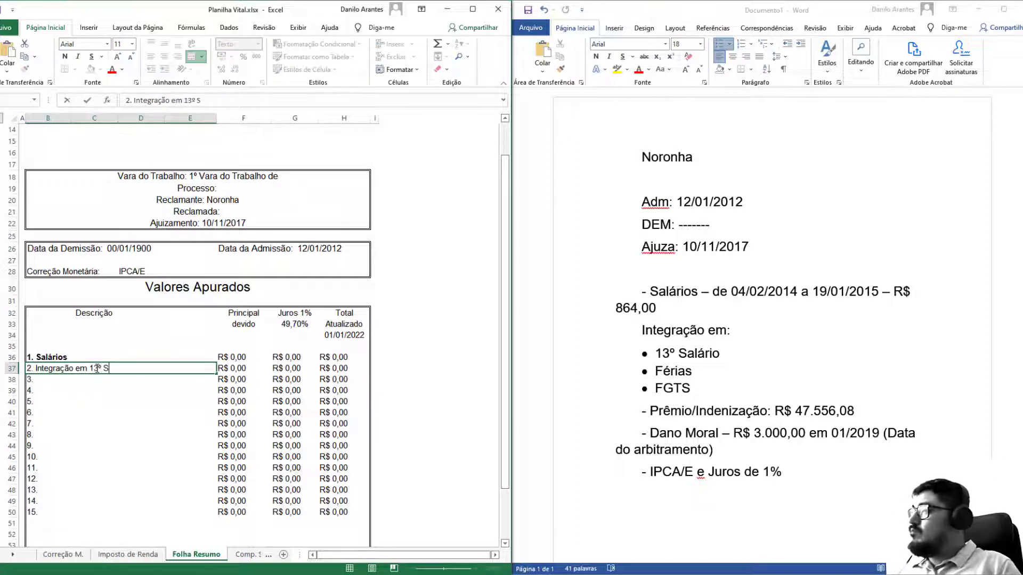
{"action": "type", "text": "alário"}
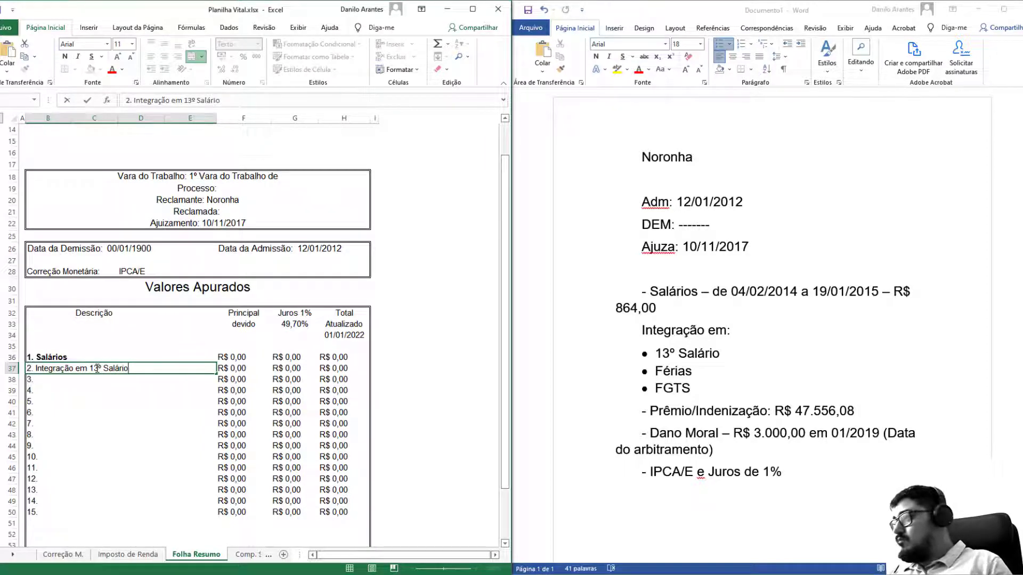
{"action": "key", "text": "Return"}
{"action": "double_click", "coordinate": [102, 380]}
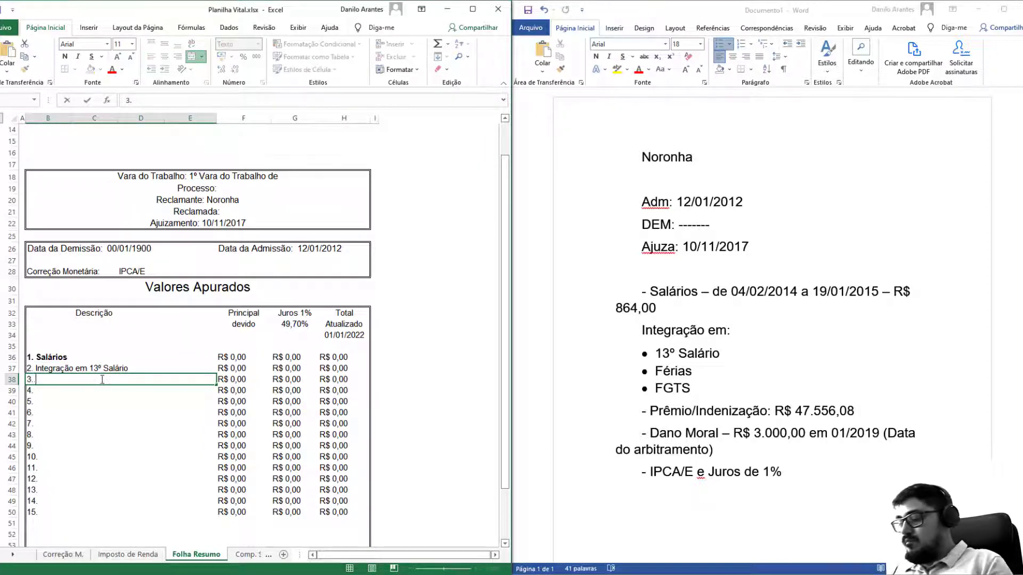
{"action": "type", "text": "Integração "}
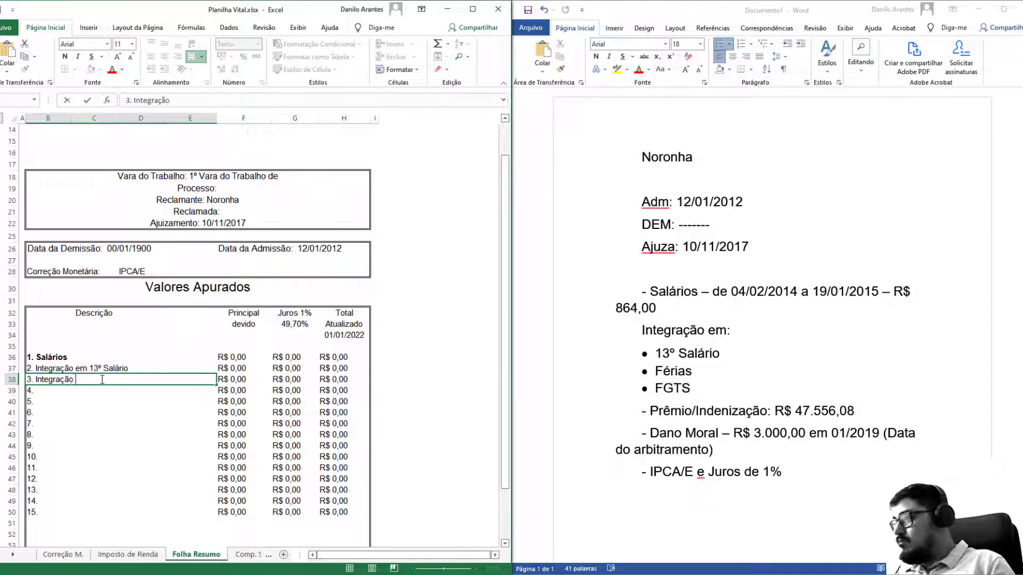
{"action": "type", "text": "em Féri"}
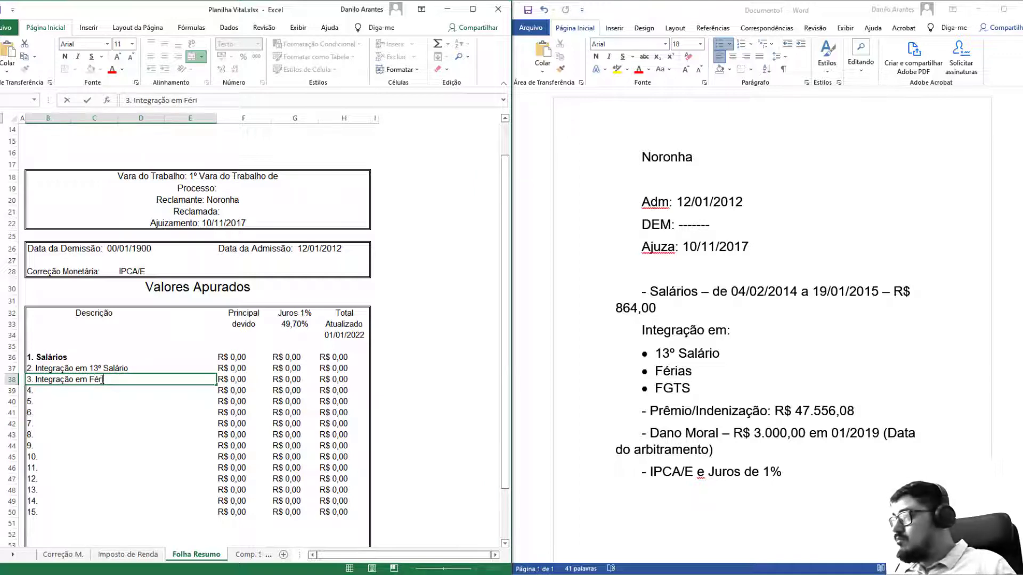
{"action": "type", "text": "as"}
{"action": "key", "text": "Return"}
{"action": "double_click", "coordinate": [138, 391]}
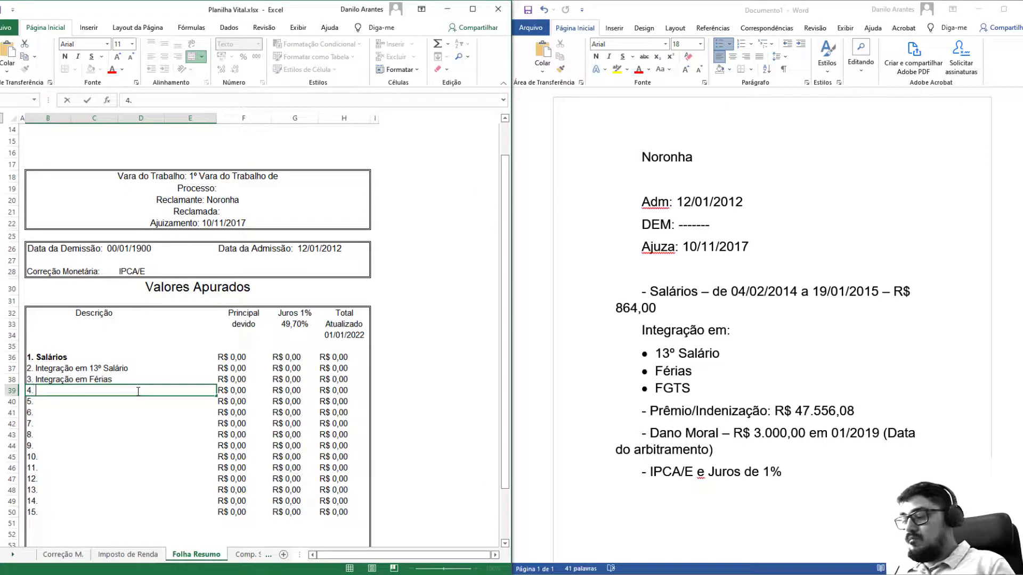
{"action": "type", "text": "Integração"}
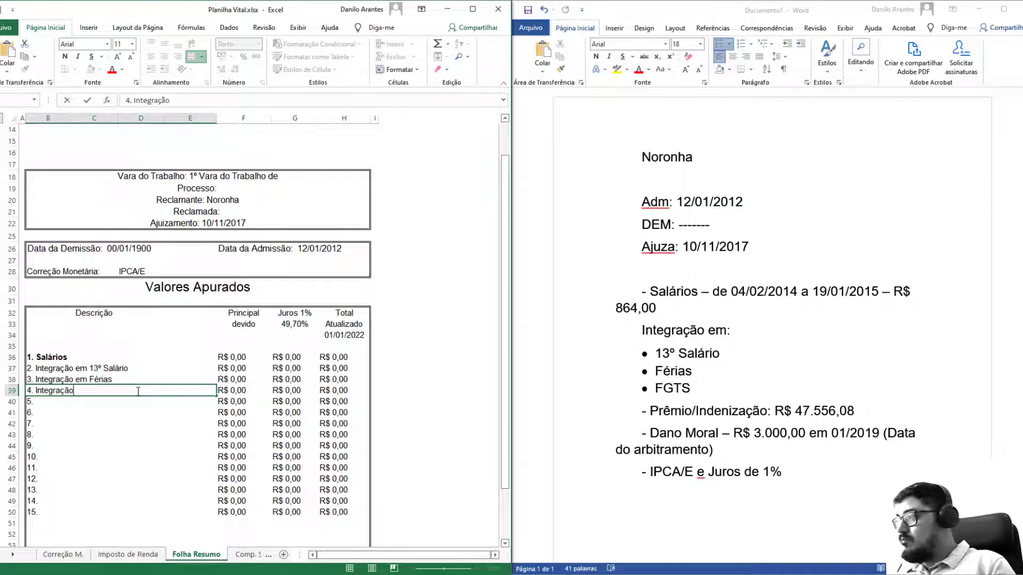
{"action": "type", "text": " em FGTS"}
{"action": "key", "text": "Return"}
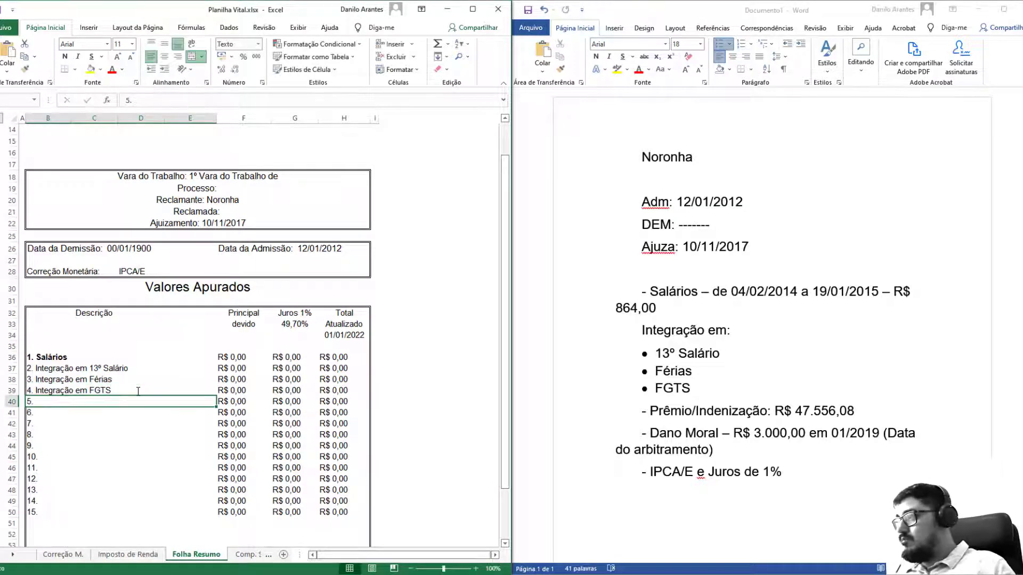
Describe item 5 as Prêmio/Indenização and item 6 as Dano Moral.
{"action": "double_click", "coordinate": [140, 401]}
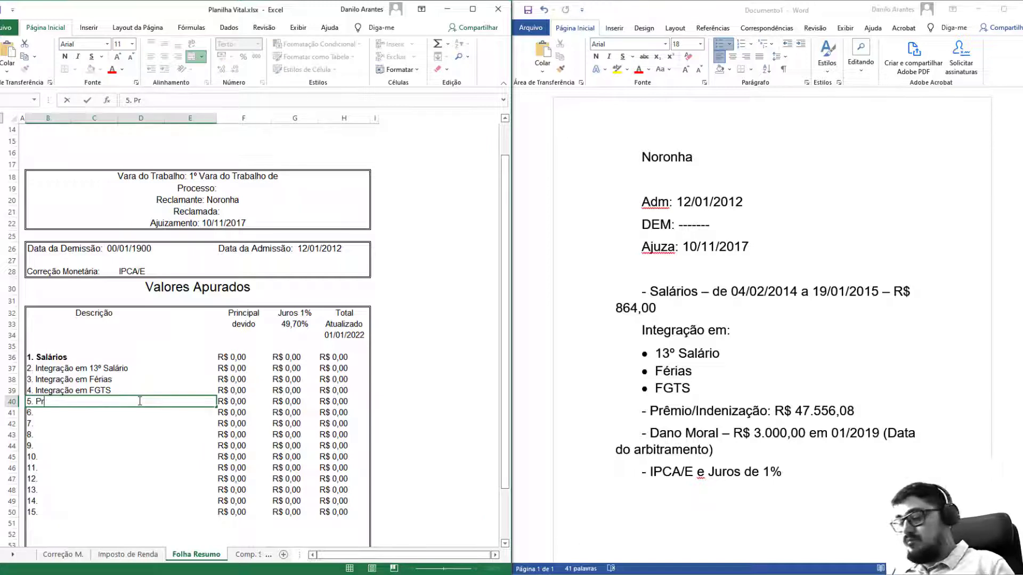
{"action": "type", "text": "Prêmio "}
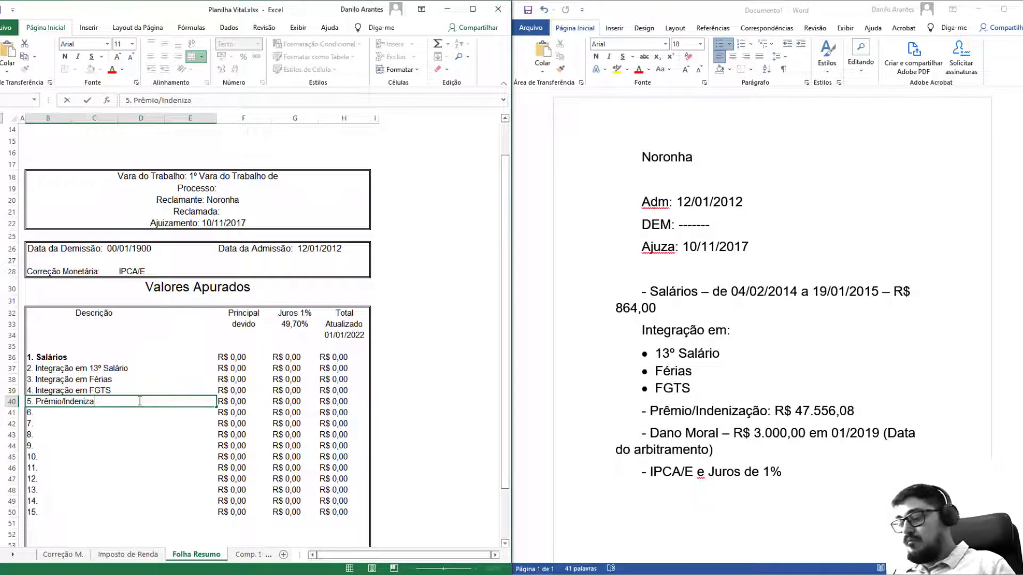
{"action": "type", "text": "/Indenização"}
{"action": "key", "text": "Return"}
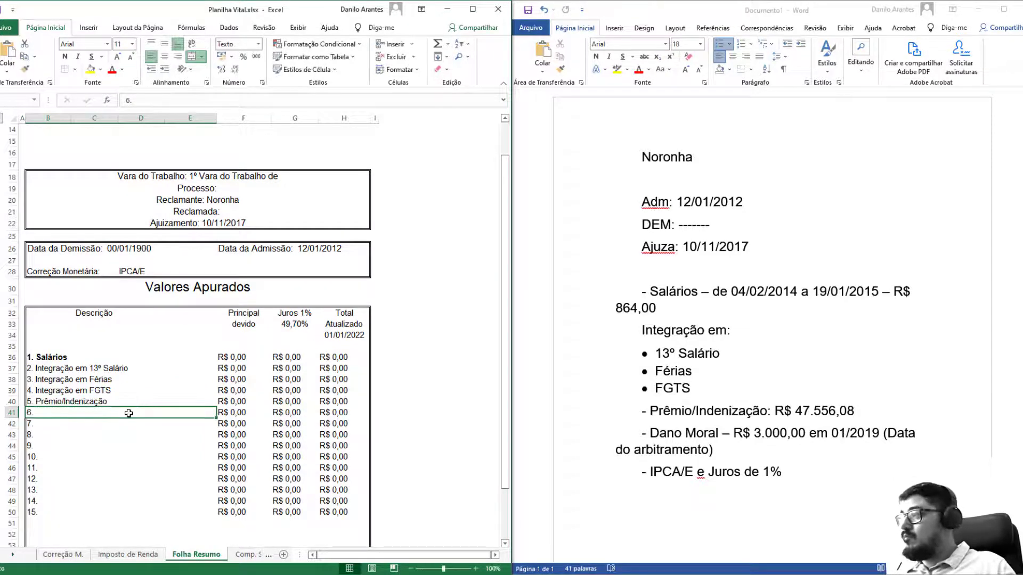
{"action": "double_click", "coordinate": [129, 414]}
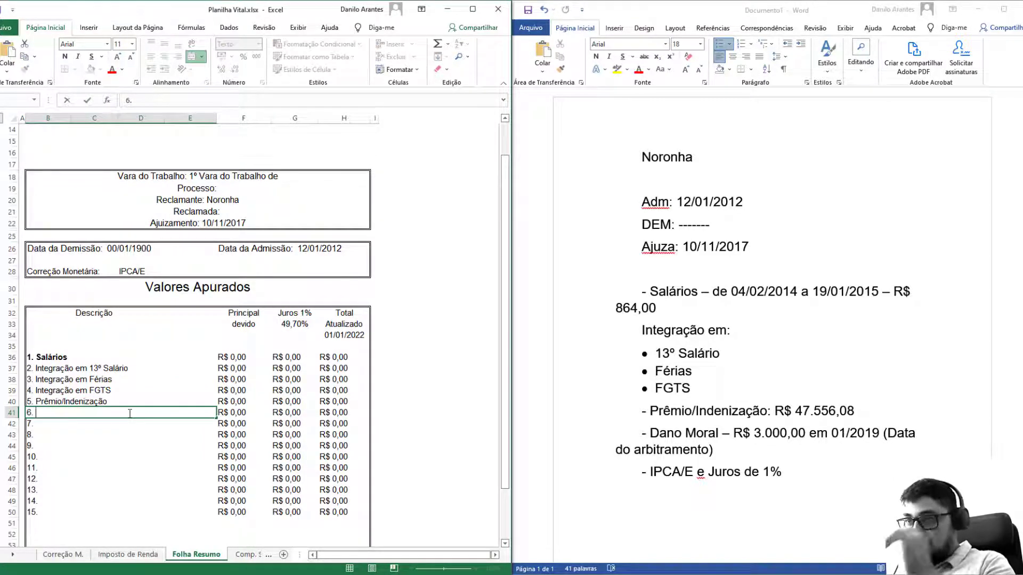
{"action": "type", "text": "Dano Mora"}
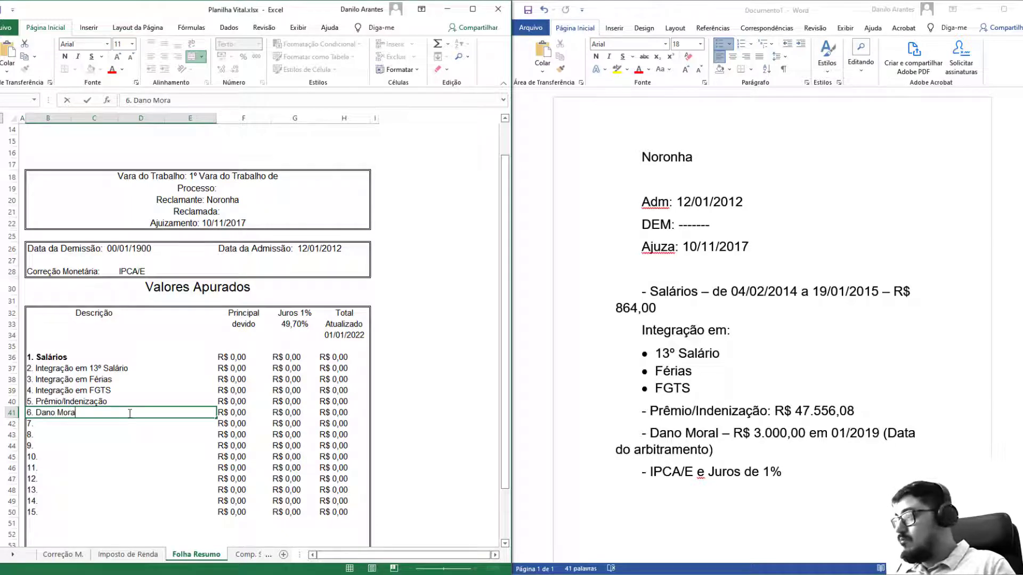
{"action": "type", "text": "l"}
{"action": "key", "text": "Return"}
Hide the unused item rows 42–54 in the Valores Apurados table.
{"action": "scroll", "coordinate": [156, 315], "scroll_direction": "down", "scroll_amount": 4}
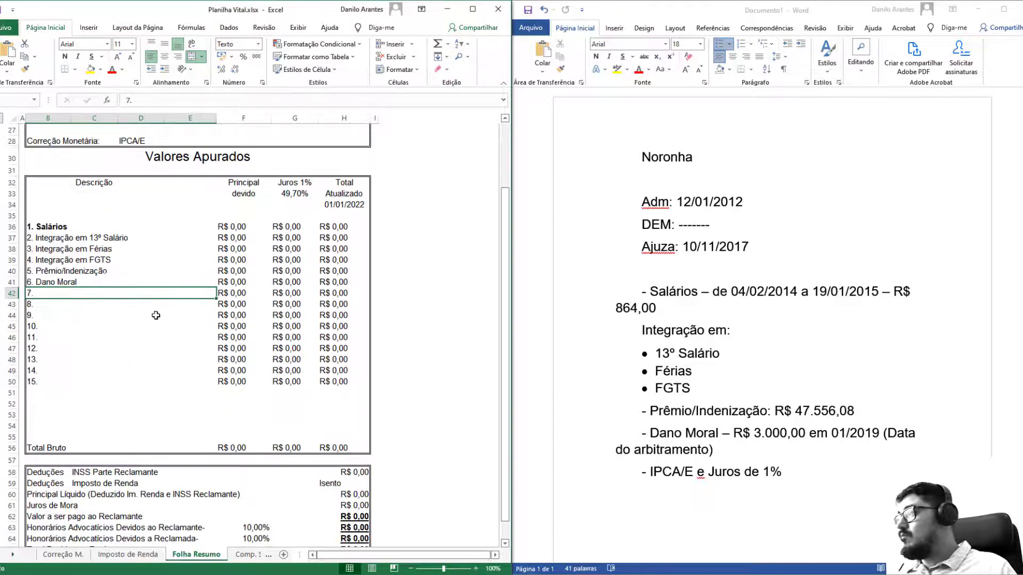
{"action": "left_click", "coordinate": [117, 428], "text": "shift"}
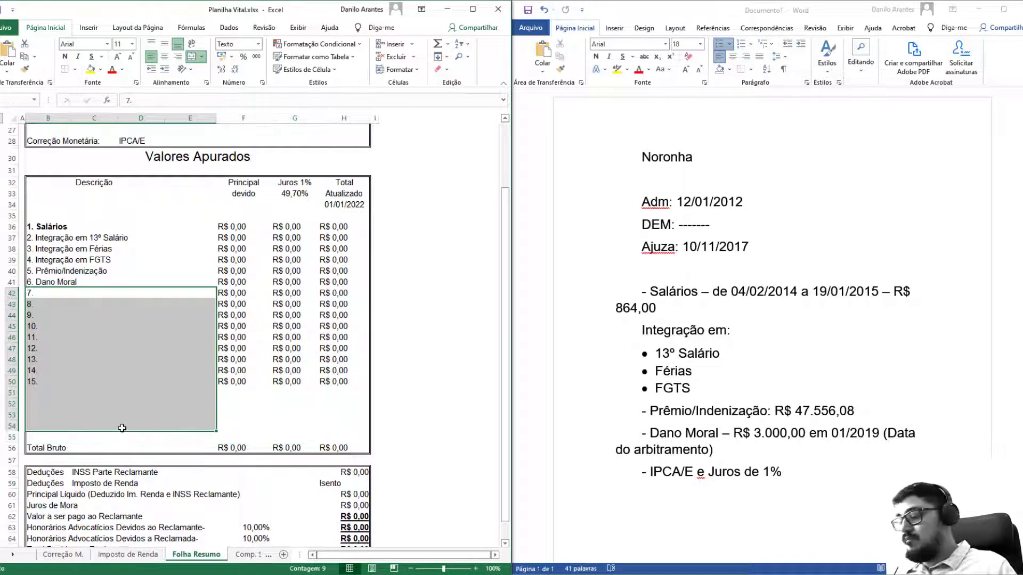
{"action": "key", "text": "ctrl+9"}
{"action": "left_click_drag", "start_coordinate": [63, 384], "coordinate": [335, 408]}
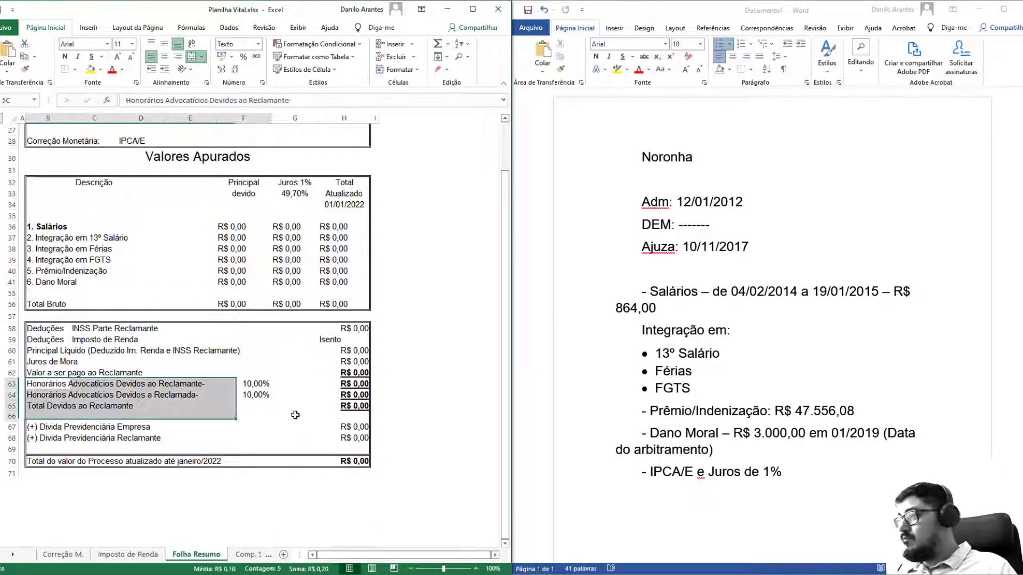
Hide the honorários and Total Devidos rows and set the H70 process total to =H68+H67.
{"action": "key", "text": "ctrl+9"}
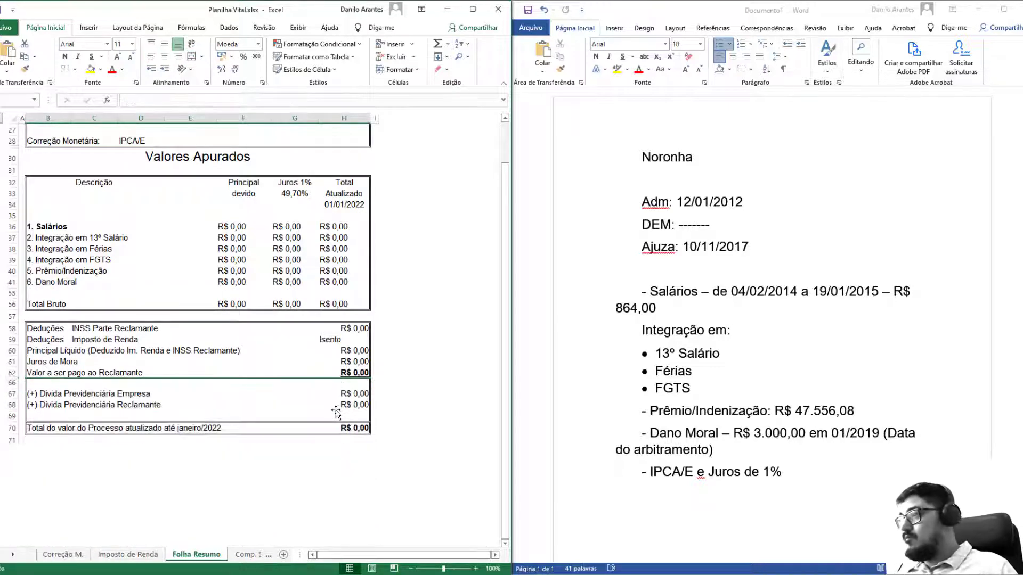
{"action": "left_click", "coordinate": [352, 427]}
{"action": "type", "text": "="}
{"action": "key", "text": "Up"}
{"action": "key", "text": "Up"}
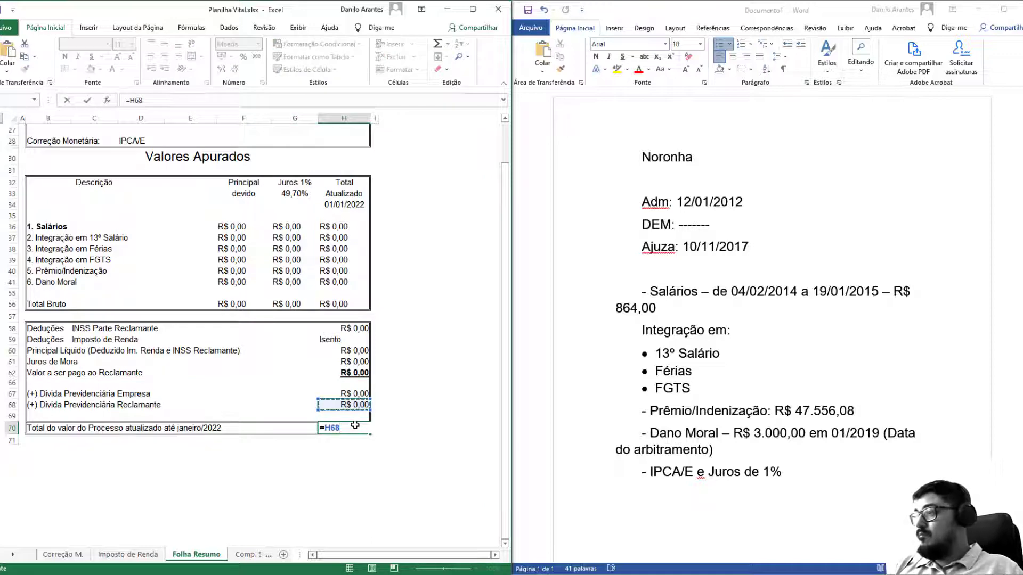
{"action": "type", "text": "+"}
{"action": "key", "text": "Up"}
{"action": "key", "text": "Up"}
{"action": "key", "text": "Up"}
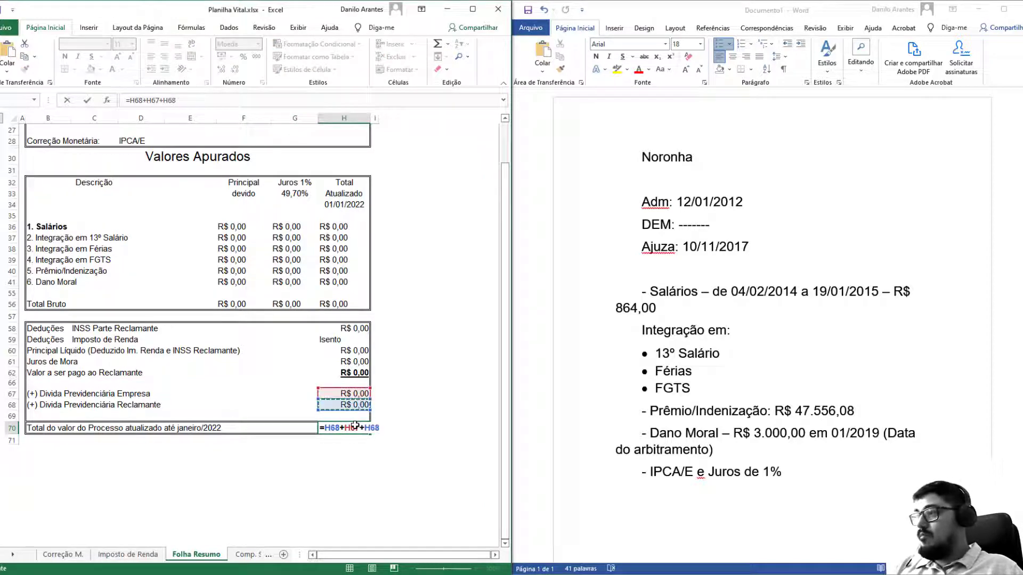
{"action": "key", "text": "Return"}
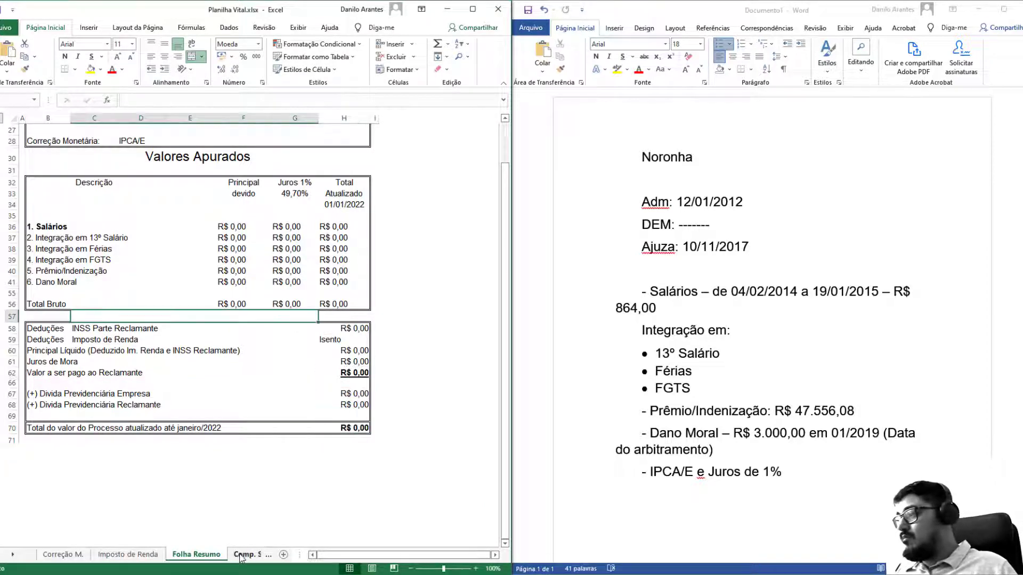
{"action": "left_click", "coordinate": [248, 554]}
{"action": "right_click", "coordinate": [231, 554]}
On Comp. Salárial, hide months jan/2005–jan/2014 and clear the rows after jan/2015.
{"action": "left_click", "coordinate": [229, 440]}
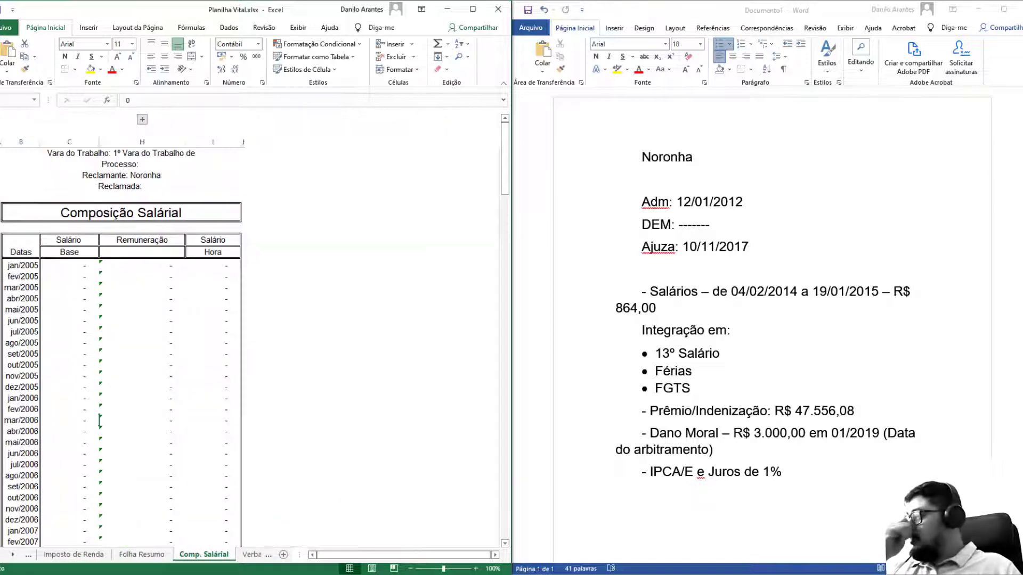
{"action": "left_click", "coordinate": [13, 264]}
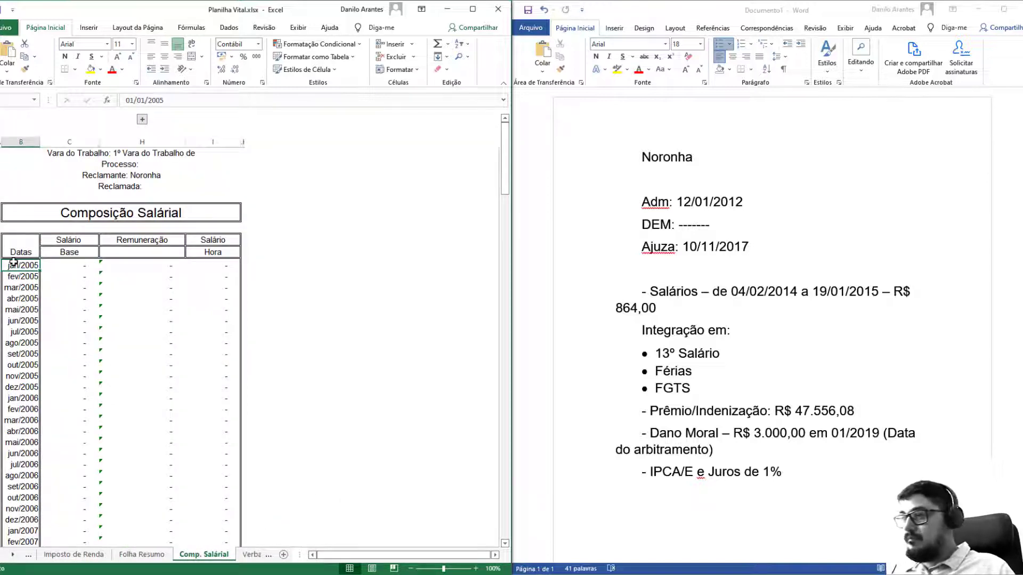
{"action": "left_click_drag", "start_coordinate": [61, 360], "coordinate": [140, 211]}
{"action": "key", "text": "ctrl+9"}
{"action": "left_click", "coordinate": [113, 353]}
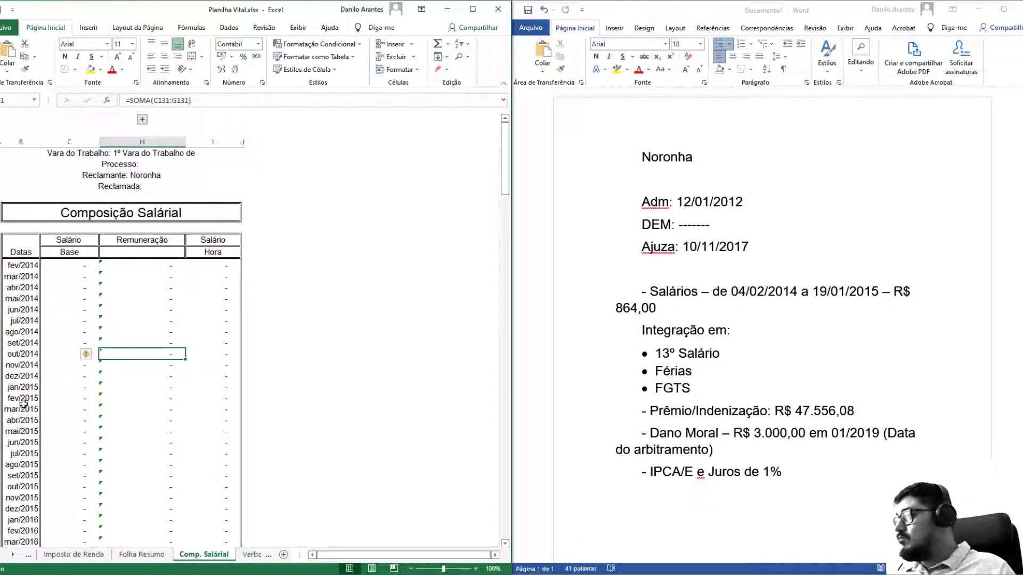
{"action": "left_click_drag", "start_coordinate": [23, 401], "coordinate": [181, 546]}
{"action": "key", "text": "Delete"}
{"action": "scroll", "coordinate": [151, 513], "scroll_direction": "up", "scroll_amount": 2}
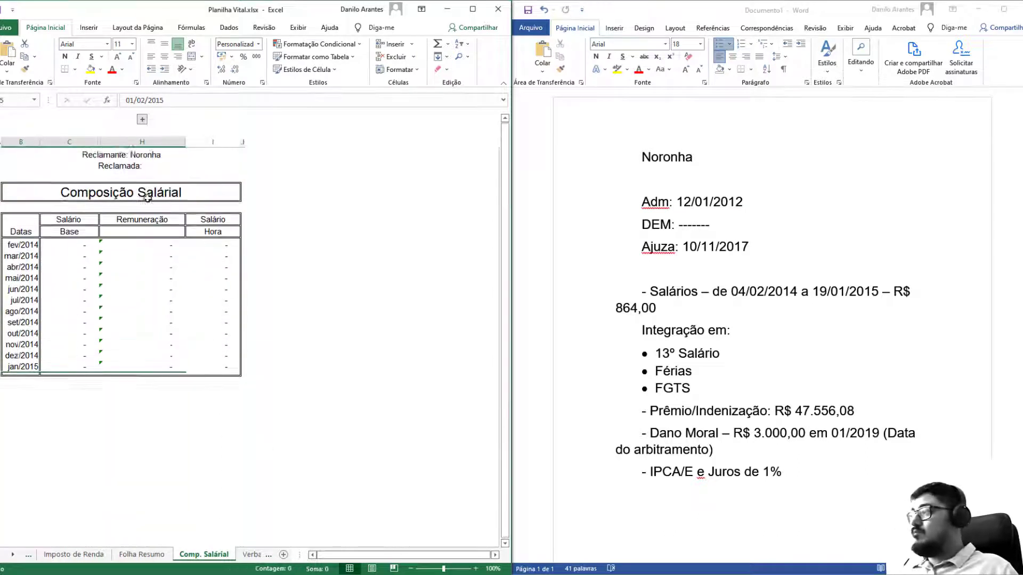
{"action": "left_click", "coordinate": [692, 371]}
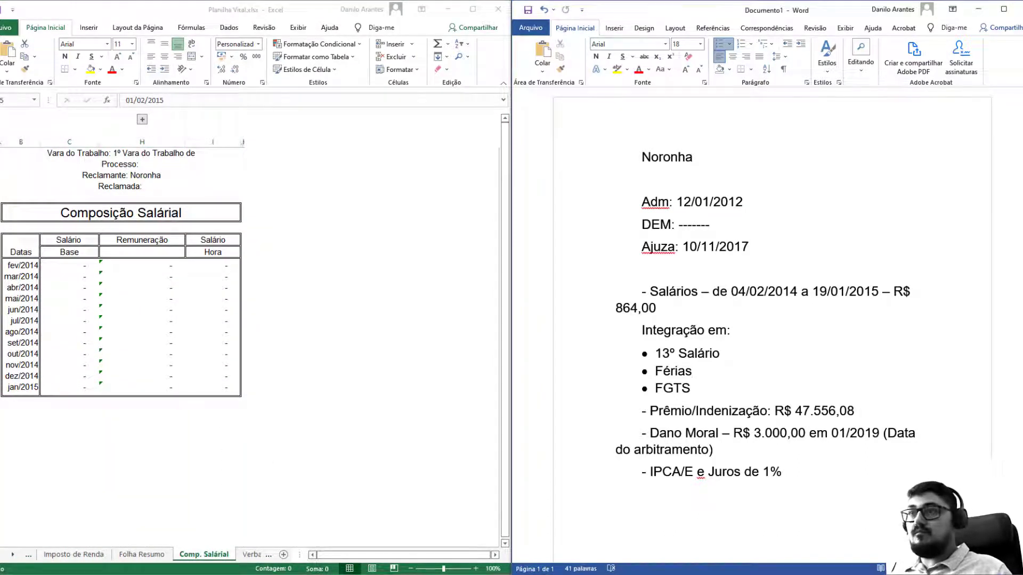
Enter 864 as the fev/2014 base salary and fill it down through jan/2015.
{"action": "left_click", "coordinate": [89, 265]}
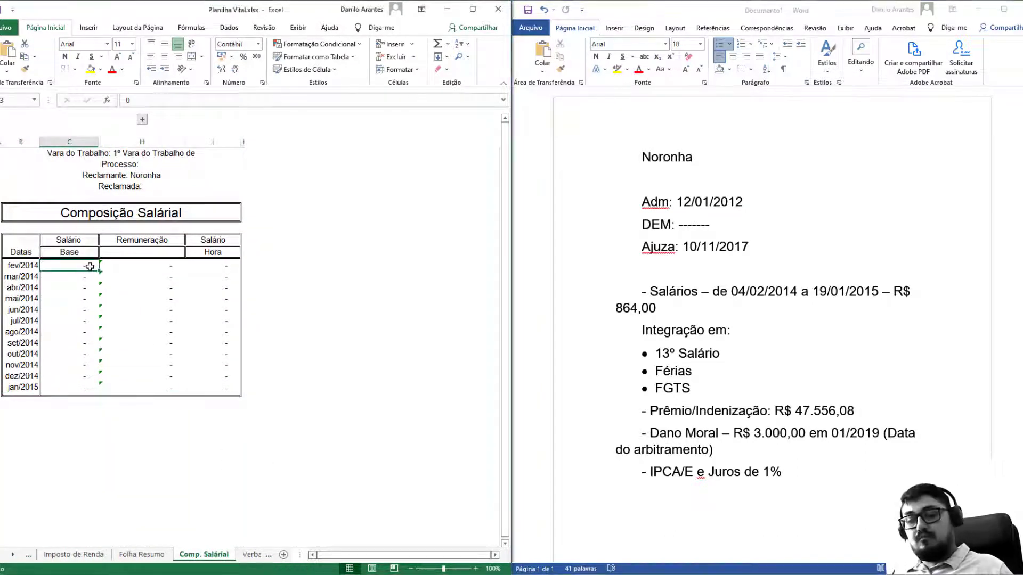
{"action": "type", "text": "864"}
{"action": "key", "text": "Return"}
{"action": "left_click", "coordinate": [89, 265]}
{"action": "left_click_drag", "start_coordinate": [99, 271], "coordinate": [107, 387]}
{"action": "left_click", "coordinate": [133, 311]}
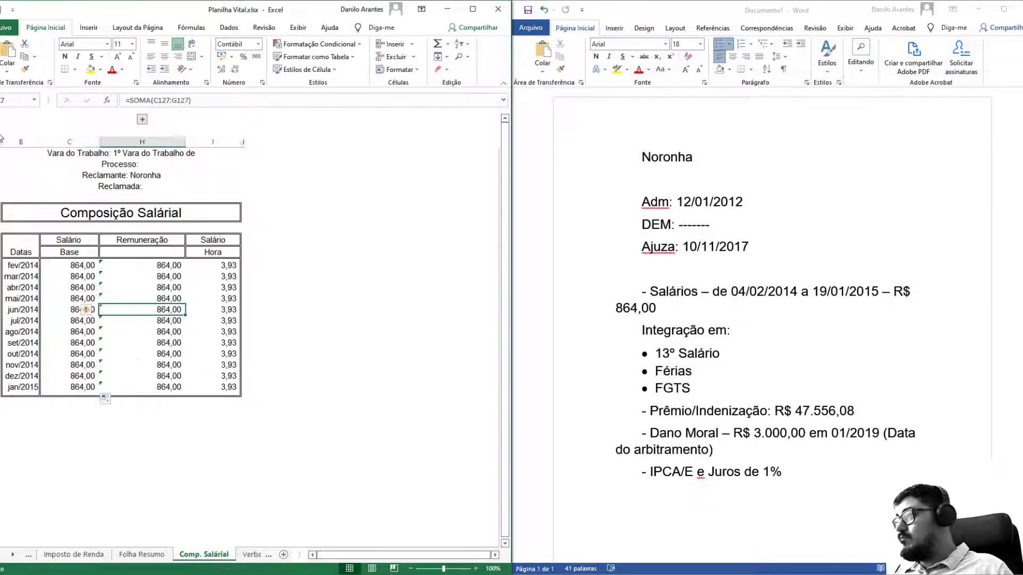
{"action": "scroll", "coordinate": [3, 141], "scroll_direction": "left", "scroll_amount": 1}
{"action": "left_click", "coordinate": [99, 197]}
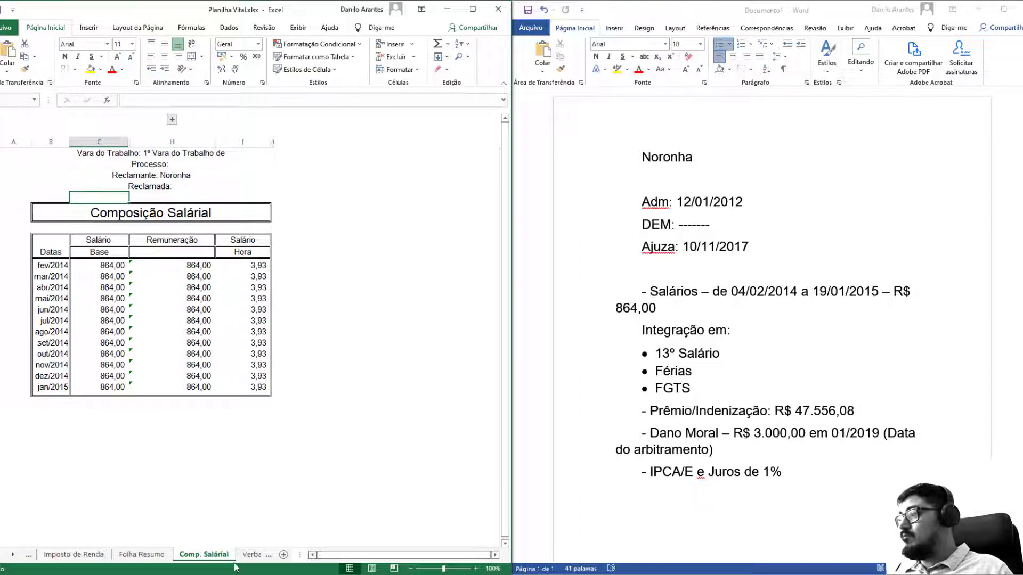
Step through the sheet tabs to VerbasCalc and group it with the sheets through INSS Empregador.
{"action": "left_click", "coordinate": [252, 554]}
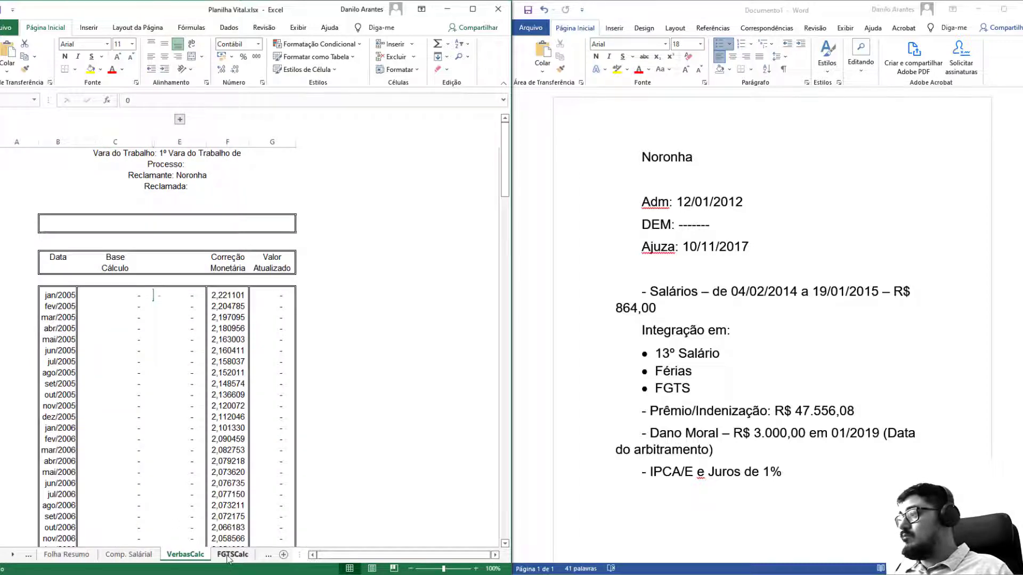
{"action": "left_click", "coordinate": [228, 555]}
{"action": "left_click", "coordinate": [230, 555]}
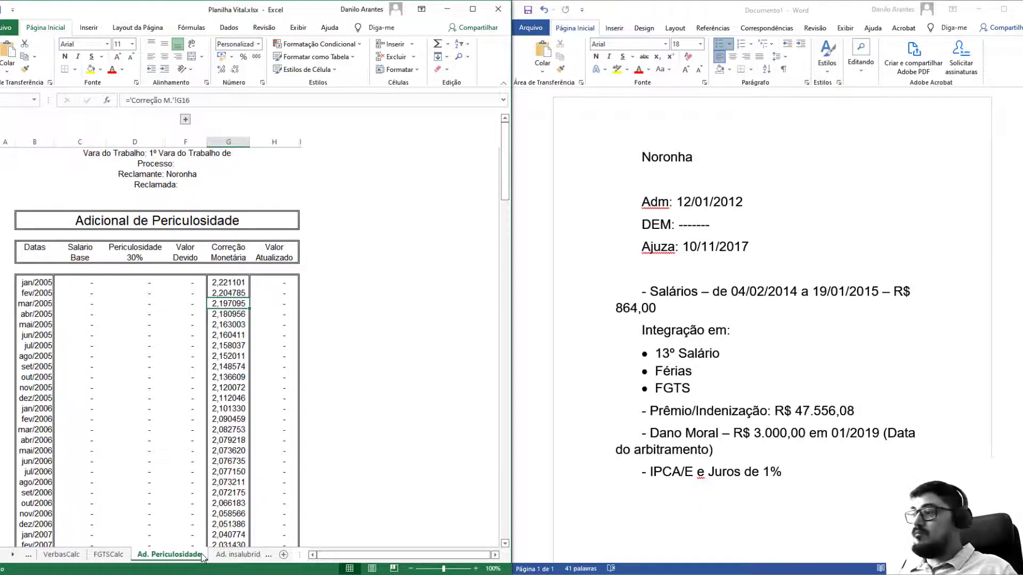
{"action": "key", "text": "ctrl+Page_Down"}
{"action": "key", "text": "ctrl+Page_Down"}
{"action": "key", "text": "ctrl+Page_Down"}
{"action": "key", "text": "ctrl+Page_Down"}
{"action": "key", "text": "ctrl+Page_Down"}
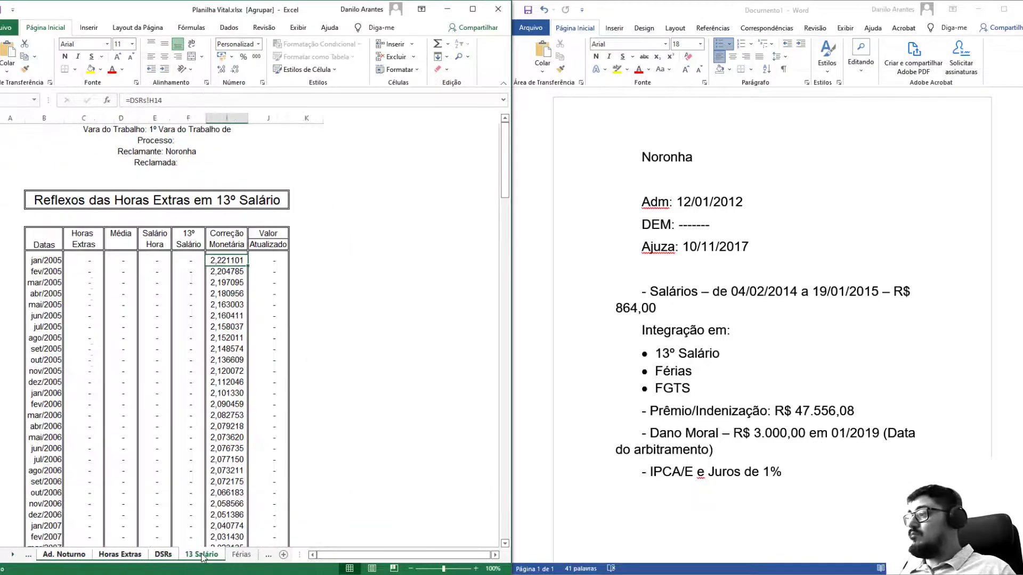
{"action": "key", "text": "ctrl+Page_Down"}
{"action": "key", "text": "ctrl+Page_Down"}
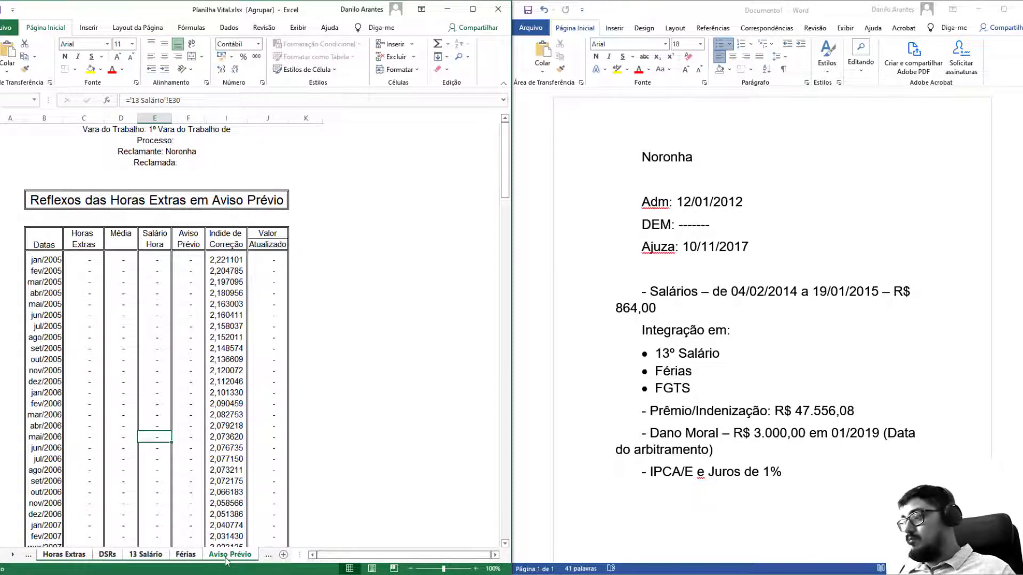
{"action": "key", "text": "ctrl+Page_Down"}
{"action": "right_click", "coordinate": [226, 556]}
{"action": "key", "text": "Escape"}
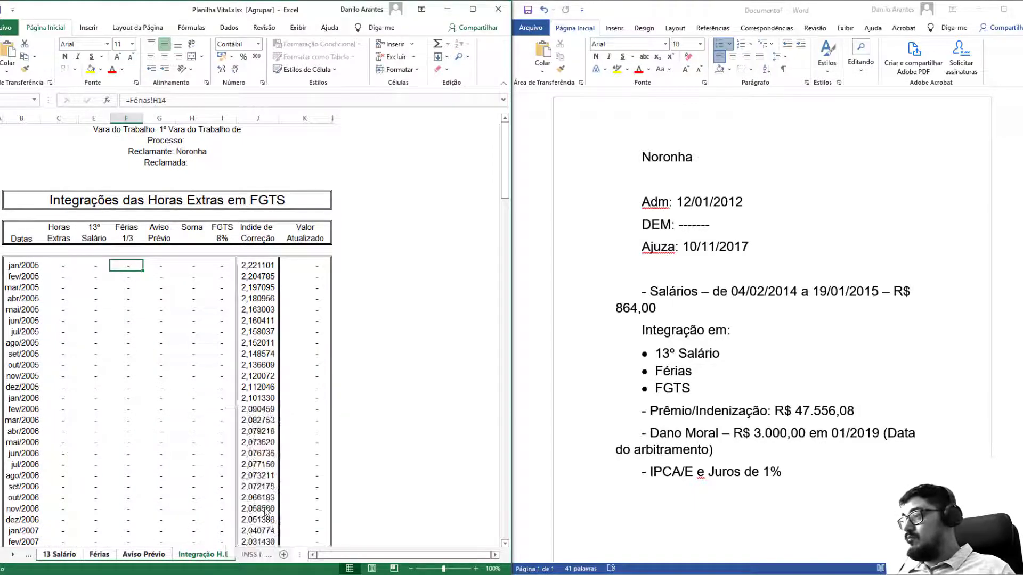
{"action": "key", "text": "ctrl+Page_Down"}
{"action": "key", "text": "ctrl+Page_Down"}
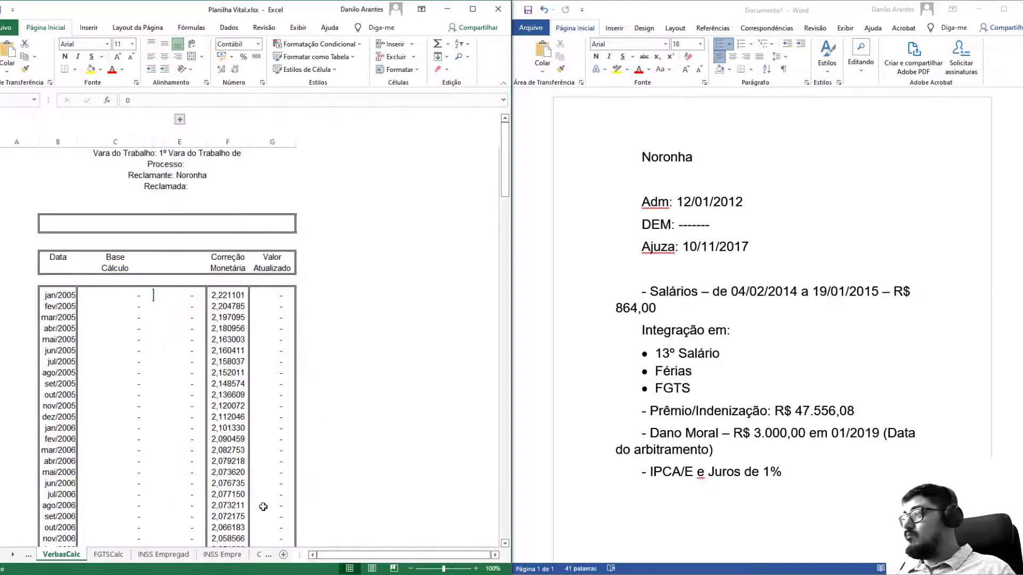
{"action": "key", "text": "ctrl+Page_Up"}
{"action": "key", "text": "ctrl+Page_Down"}
{"action": "key", "text": "ctrl+shift+Page_Down"}
{"action": "key", "text": "ctrl+shift+Page_Down"}
{"action": "key", "text": "ctrl+shift+Page_Down"}
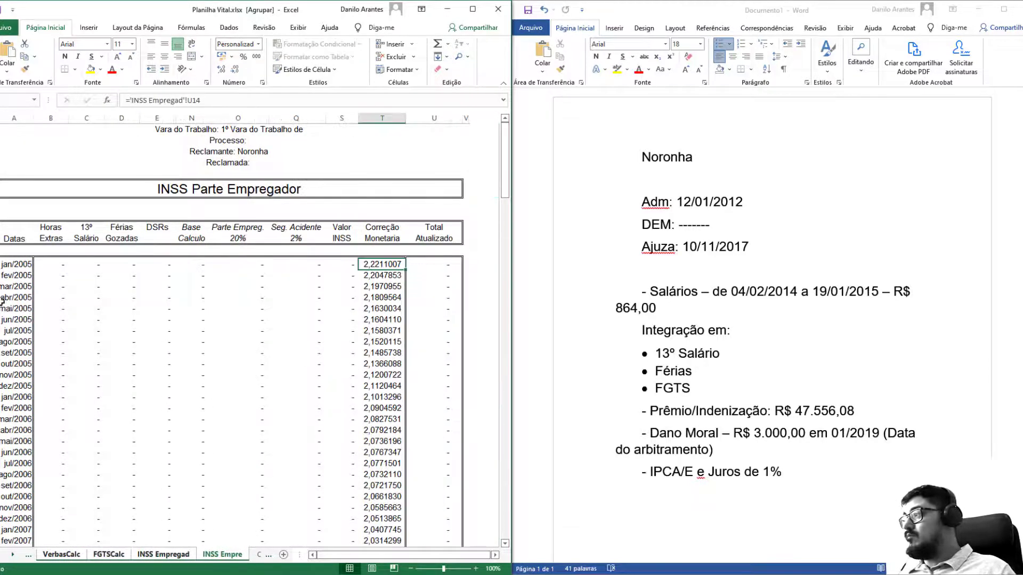
On the grouped sheets, hide the month rows before fev/2014 and select the rows after jan/2015.
{"action": "left_click_drag", "start_coordinate": [17, 269], "coordinate": [90, 192]}
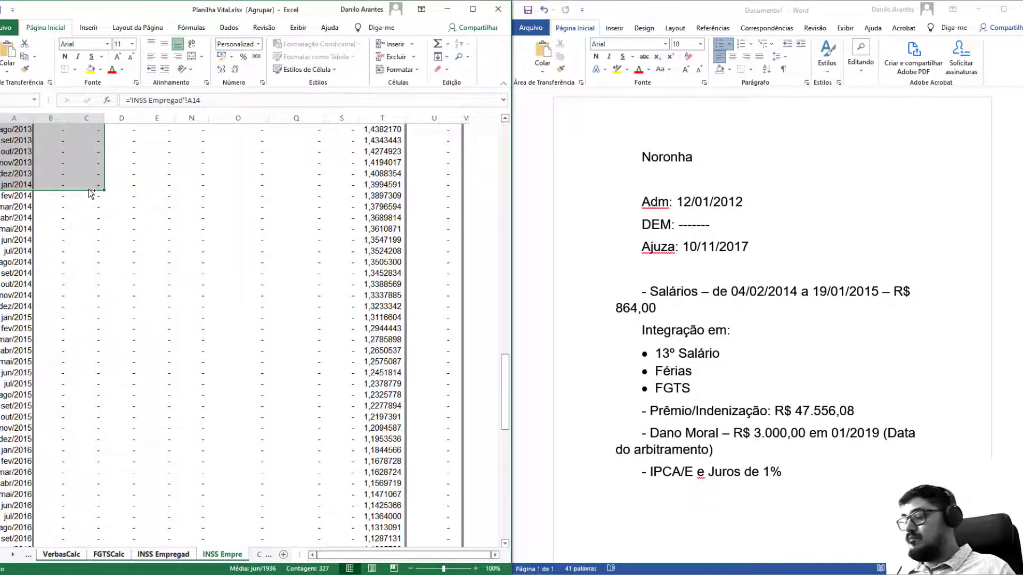
{"action": "key", "text": "ctrl+9"}
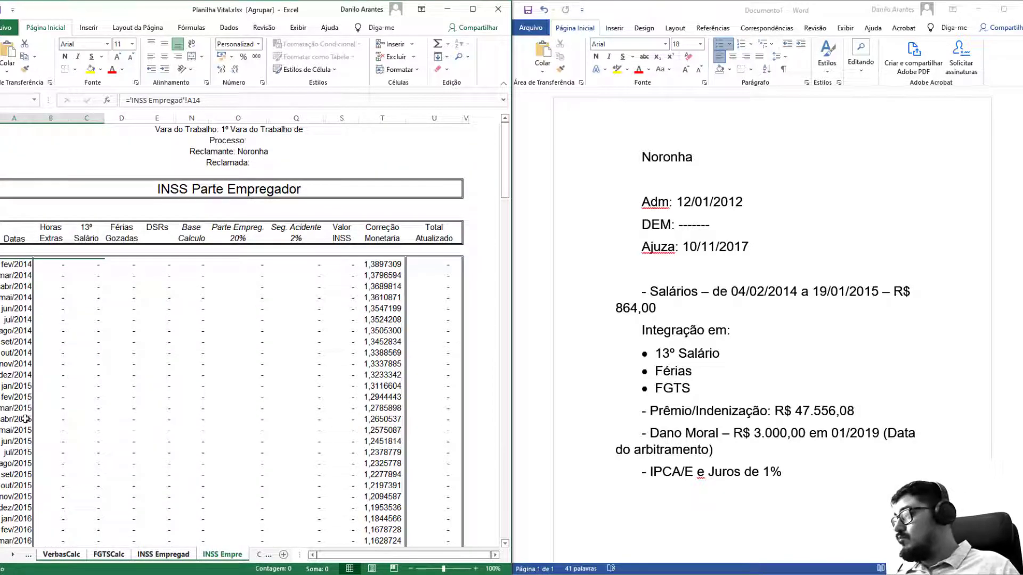
{"action": "left_click_drag", "start_coordinate": [28, 397], "coordinate": [144, 529]}
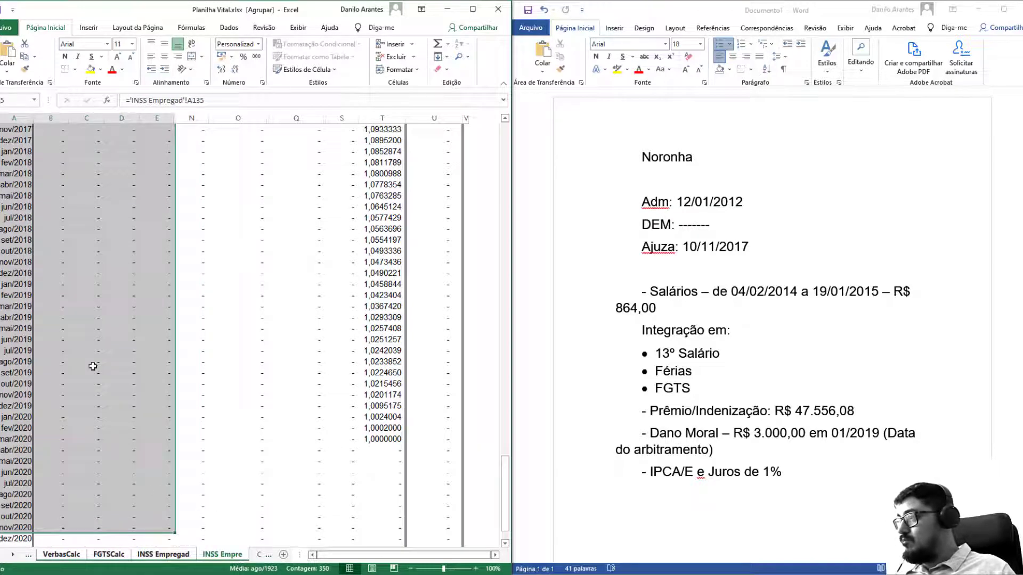
{"action": "scroll", "coordinate": [93, 366], "scroll_direction": "up", "scroll_amount": 19}
{"action": "left_click_drag", "start_coordinate": [27, 397], "coordinate": [123, 526]}
{"action": "scroll", "coordinate": [226, 338], "scroll_direction": "up", "scroll_amount": 19}
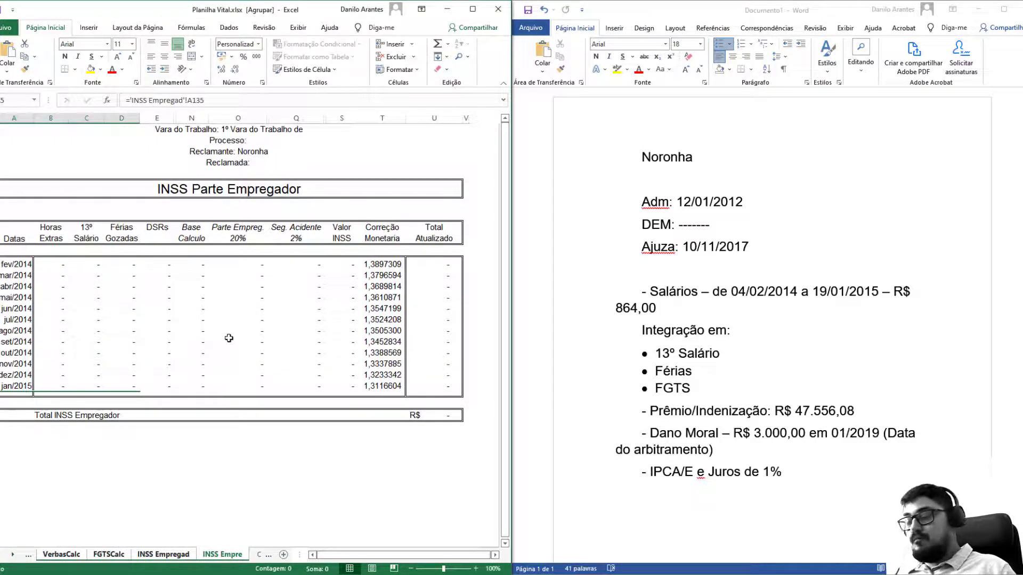
{"action": "key", "text": "ctrl+Page_Up"}
{"action": "key", "text": "ctrl+Page_Up"}
{"action": "key", "text": "ctrl+Page_Up"}
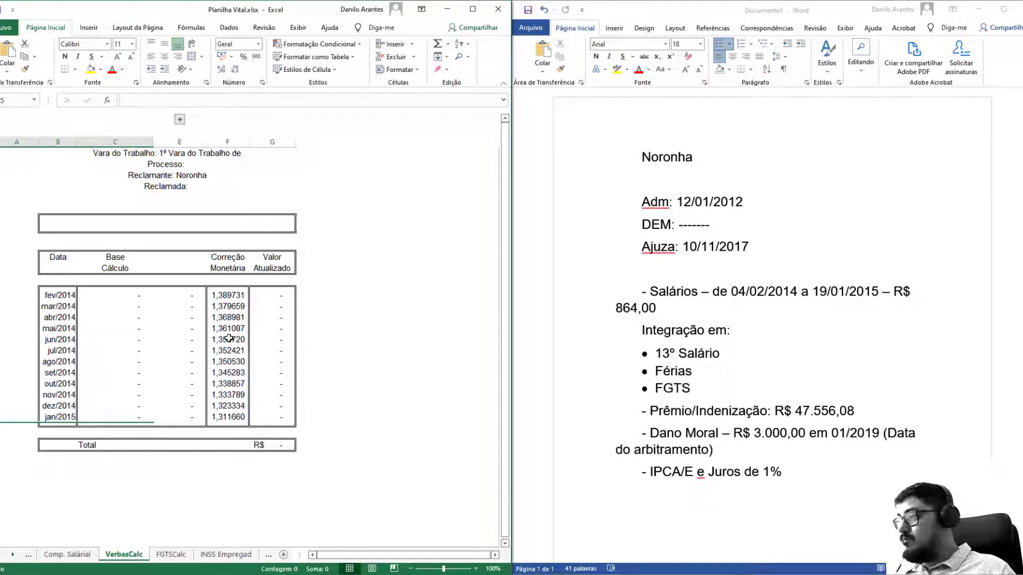
Duplicate the VerbasCalc sheet repeatedly, creating copies up to VerbasCalc (5).
{"action": "left_click", "coordinate": [209, 329]}
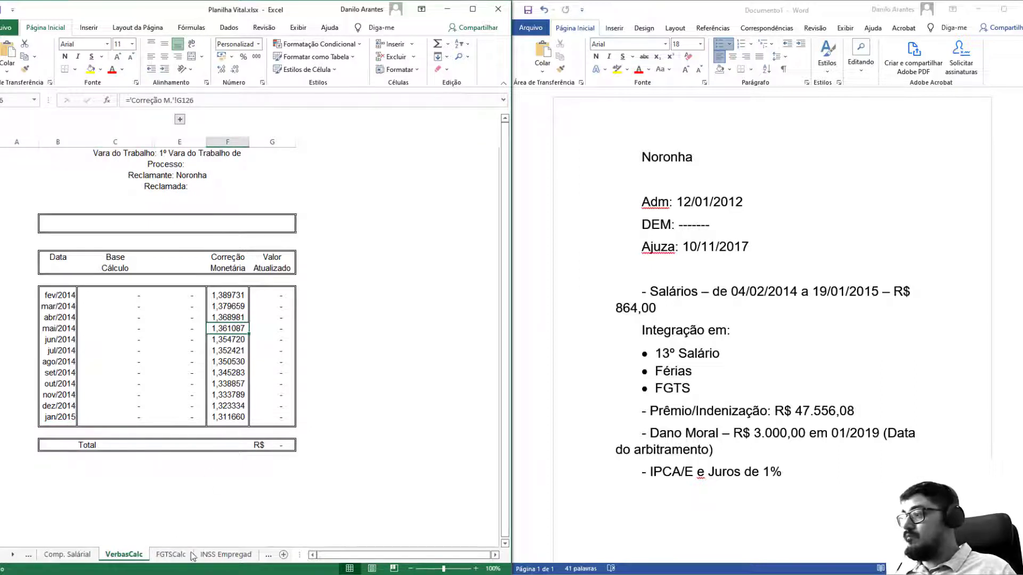
{"action": "left_click_drag", "start_coordinate": [193, 556], "coordinate": [52, 538]}
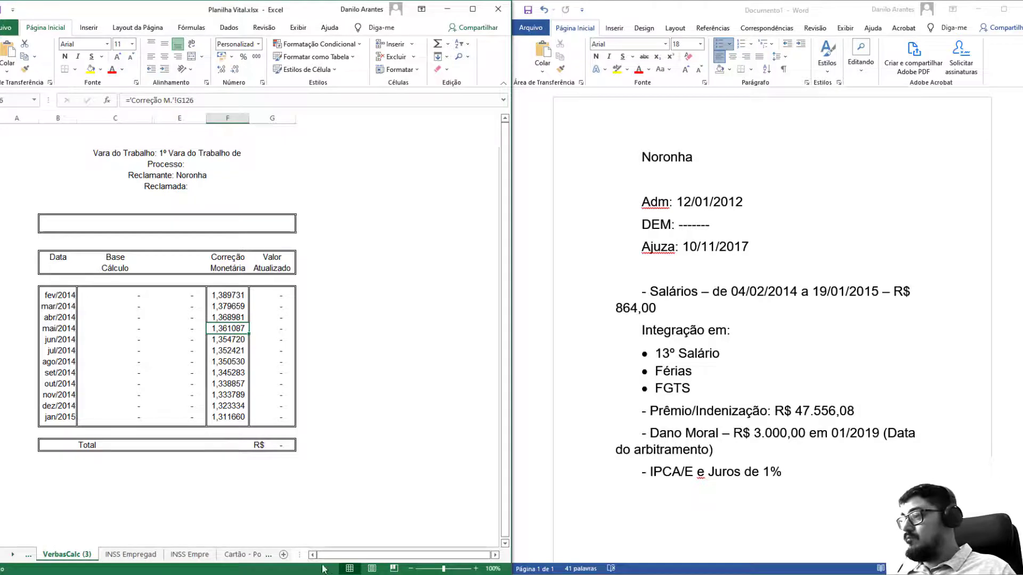
{"action": "left_click", "coordinate": [28, 556]}
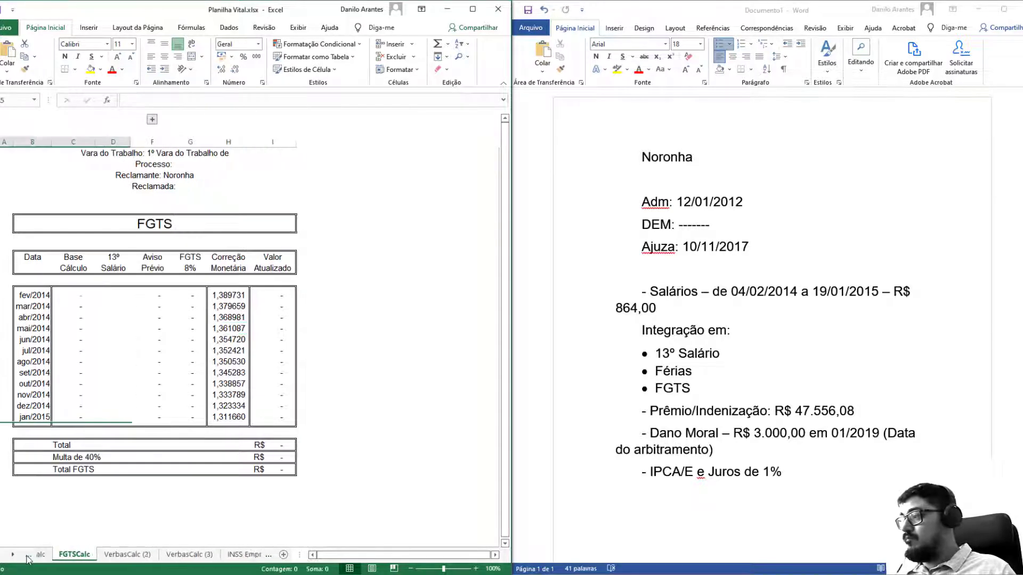
{"action": "left_click", "coordinate": [30, 556]}
{"action": "left_click", "coordinate": [29, 556]}
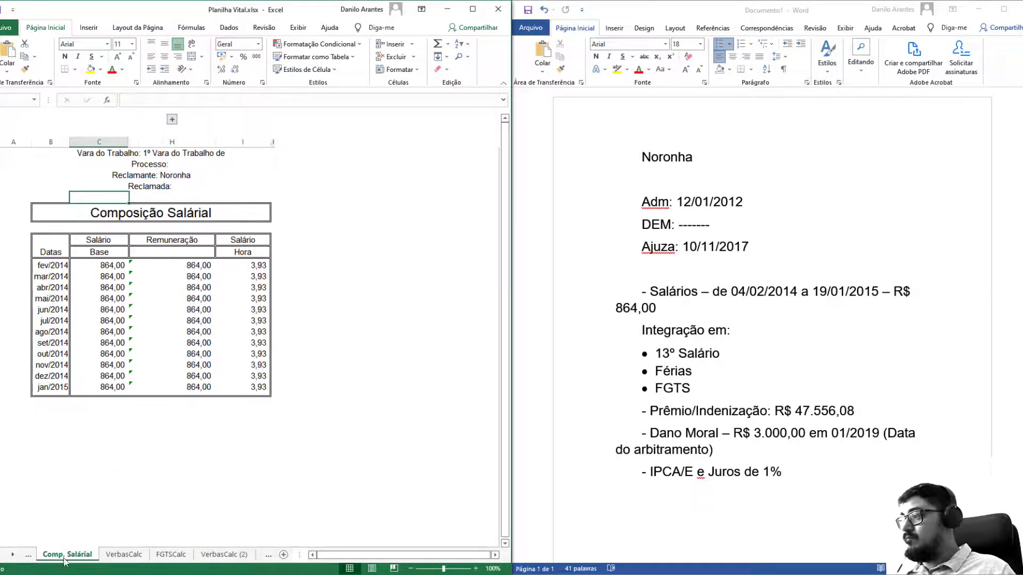
{"action": "left_click", "coordinate": [124, 555]}
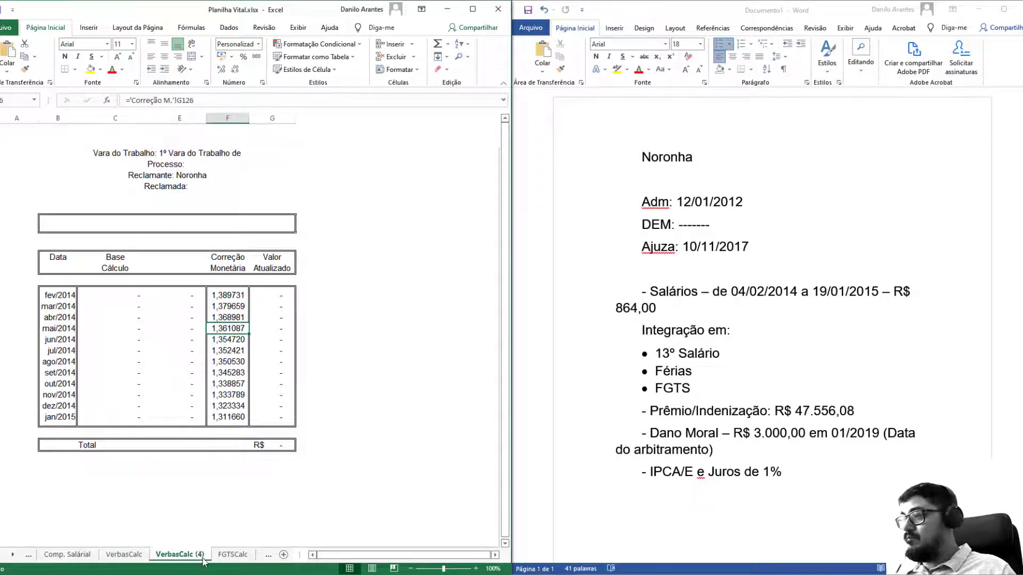
{"action": "left_click_drag", "start_coordinate": [203, 559], "coordinate": [223, 557]}
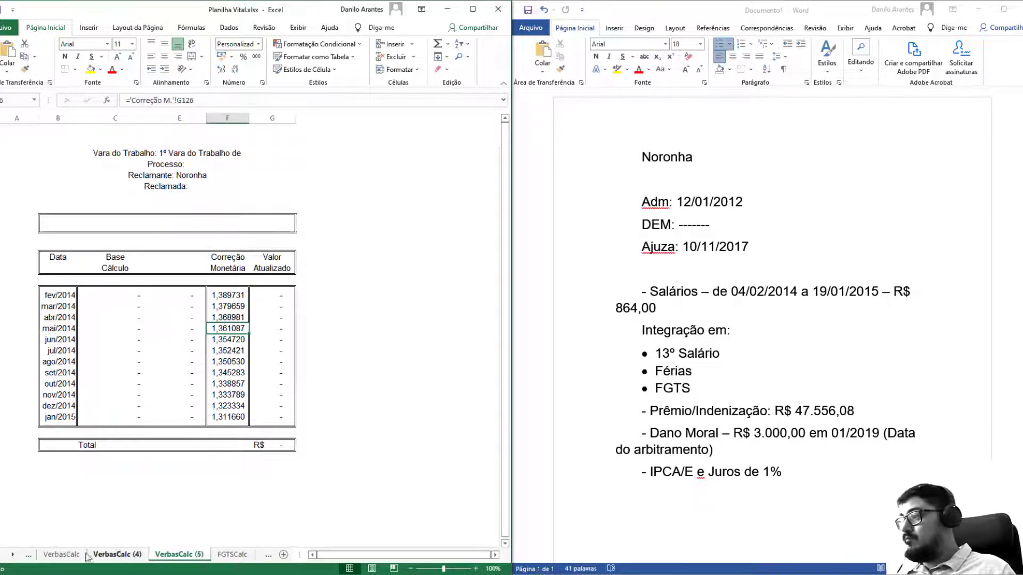
Group the original VerbasCalc sheet with its copies.
{"action": "left_click", "coordinate": [30, 555]}
{"action": "left_click", "coordinate": [124, 555]}
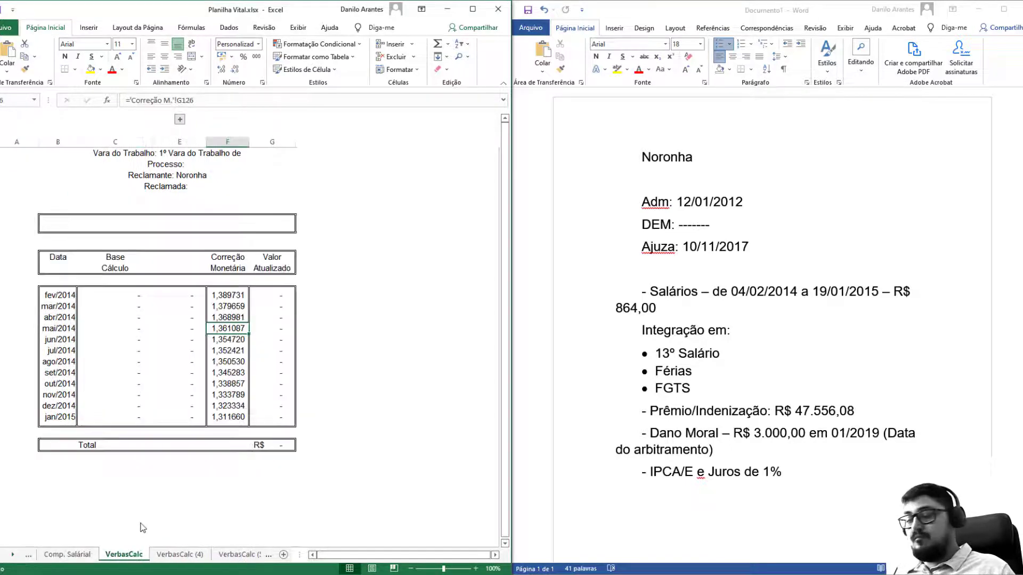
{"action": "key", "text": "ctrl+shift+Page_Down"}
{"action": "key", "text": "ctrl+shift+Page_Down"}
{"action": "left_click", "coordinate": [117, 295]}
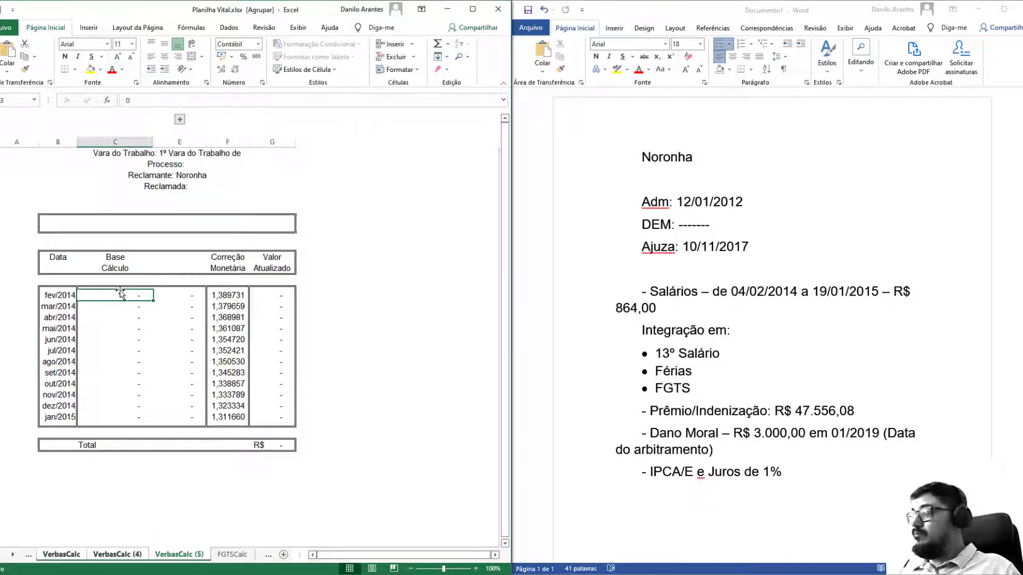
Link the fev/2014 Base Cálculo to the Comp. Salárial remuneration and fill it down to jan/2015.
{"action": "type", "text": "="}
{"action": "left_click", "coordinate": [28, 556]}
{"action": "left_click", "coordinate": [68, 555]}
{"action": "left_click", "coordinate": [176, 266]}
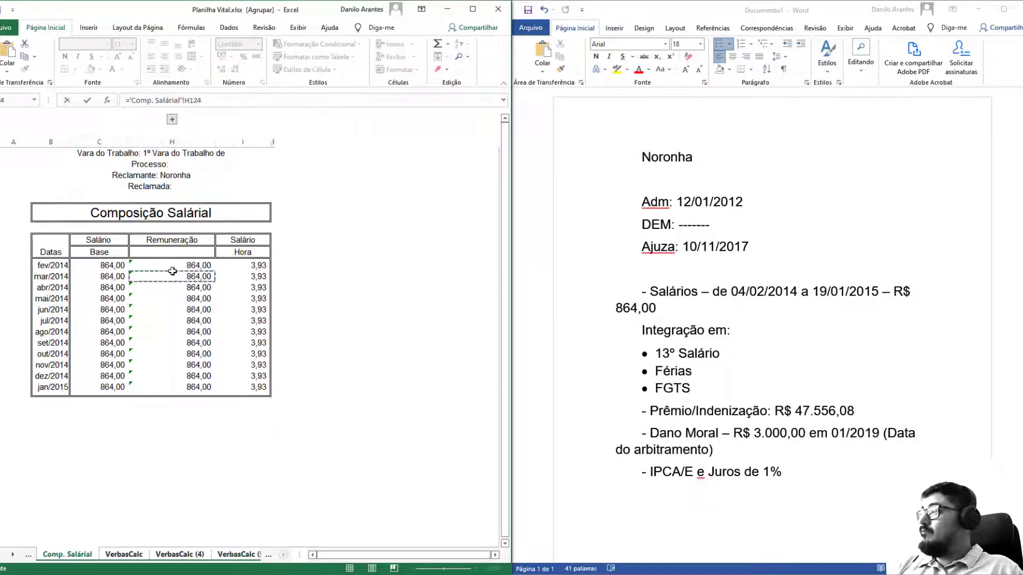
{"action": "key", "text": "Return"}
{"action": "left_click_drag", "start_coordinate": [152, 302], "coordinate": [152, 421]}
{"action": "left_click_drag", "start_coordinate": [160, 339], "coordinate": [168, 397]}
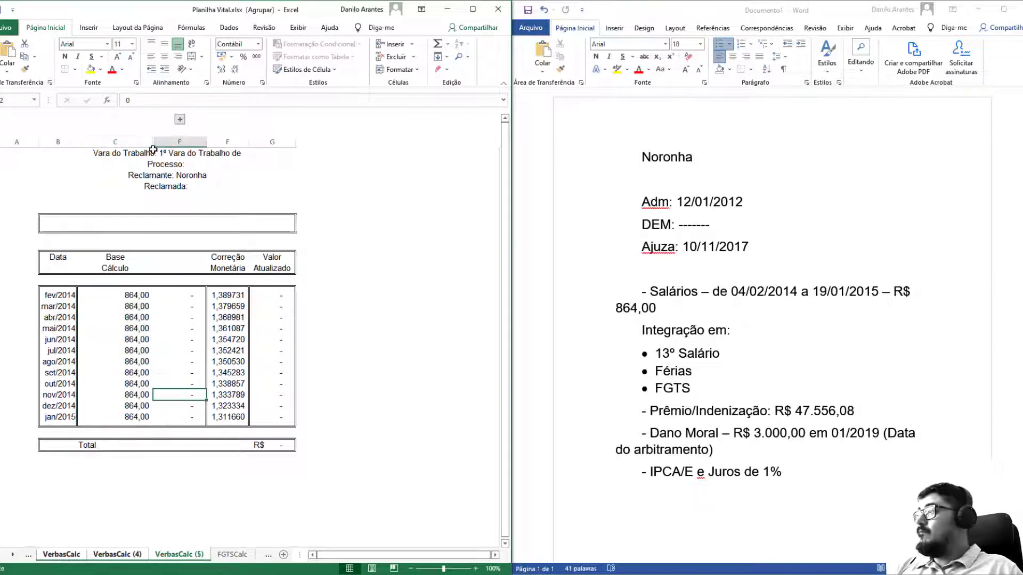
Narrow column C and ungroup the sheets by selecting VerbasCalc alone.
{"action": "left_click_drag", "start_coordinate": [153, 143], "coordinate": [130, 144]}
{"action": "left_click", "coordinate": [153, 236]}
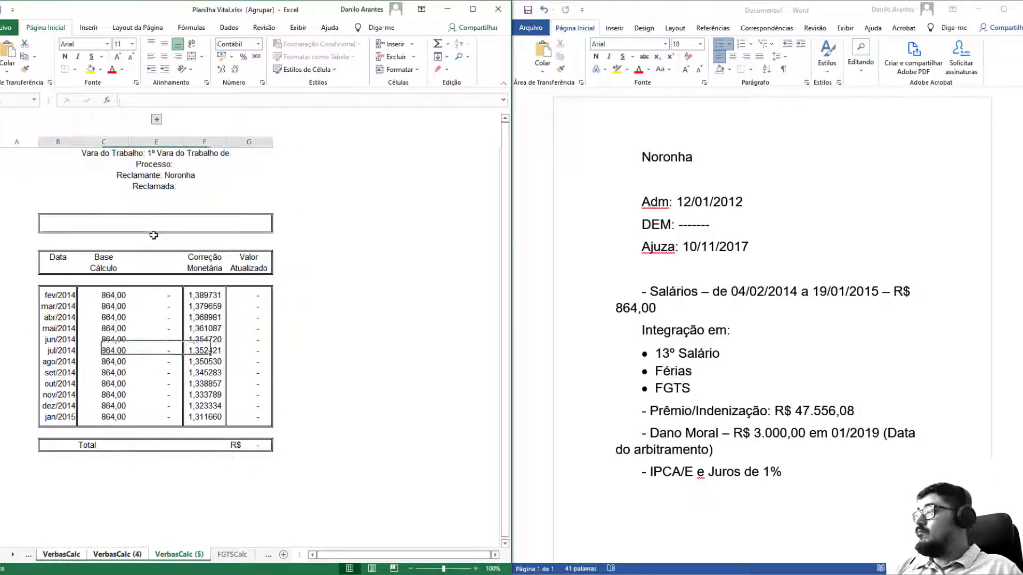
{"action": "left_click", "coordinate": [171, 279]}
{"action": "left_click", "coordinate": [29, 554]}
{"action": "left_click", "coordinate": [123, 554]}
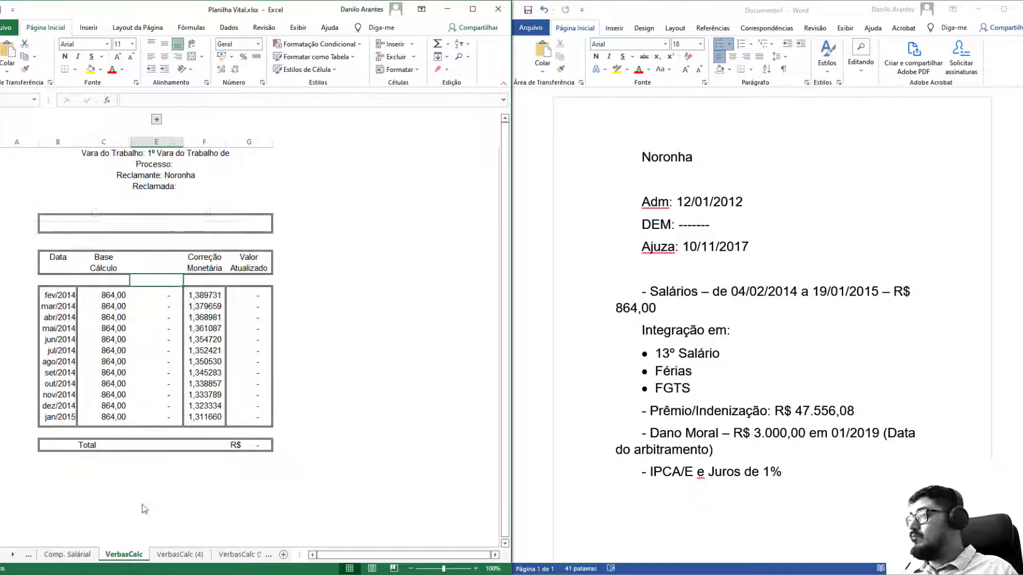
Title the table 'Salários' and label column E 'Salário'.
{"action": "left_click", "coordinate": [188, 222]}
{"action": "type", "text": "lários"}
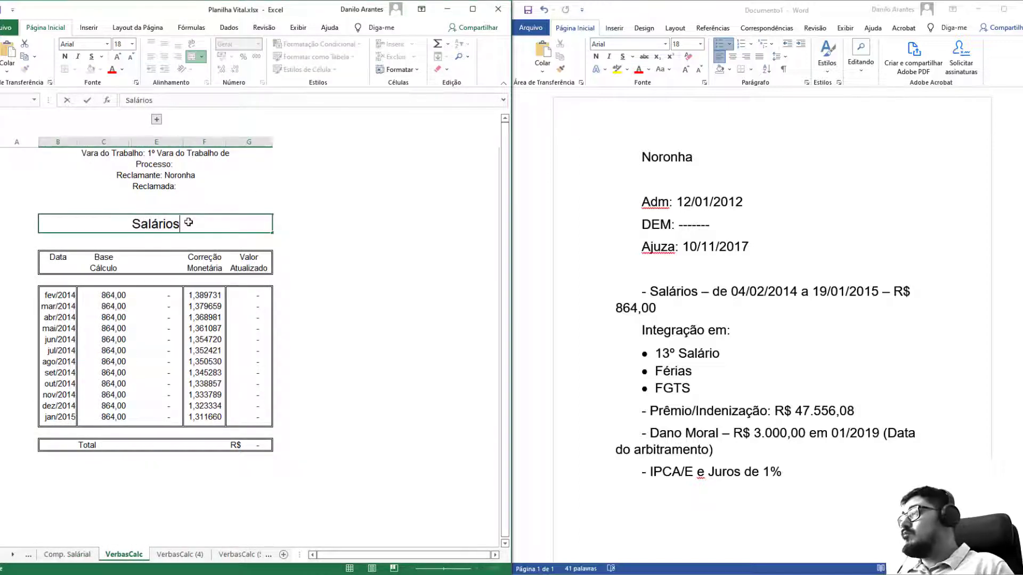
{"action": "key", "text": "Return"}
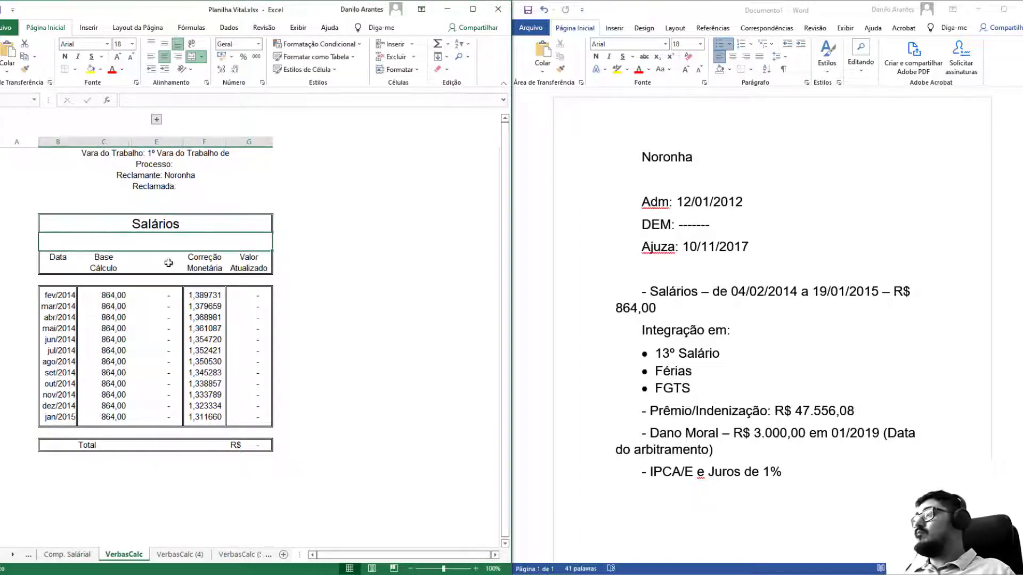
{"action": "left_click", "coordinate": [168, 261]}
{"action": "type", "text": "Sa"}
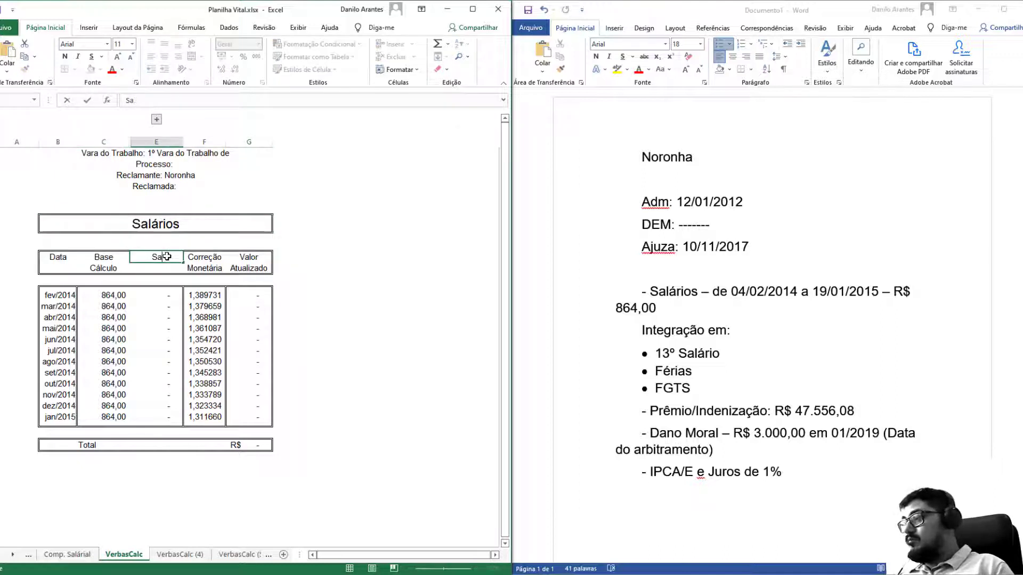
{"action": "type", "text": "lários"}
{"action": "key", "text": "Return"}
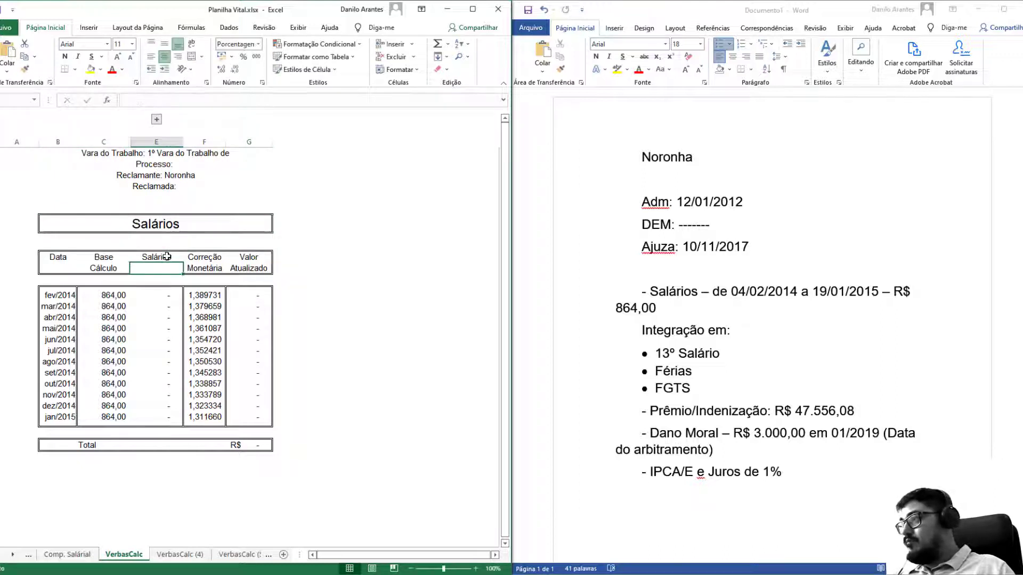
Enter the prorated fev/2014 salary as base/30 times days worked, checking 30−4 on the calculator.
{"action": "left_click", "coordinate": [151, 293]}
{"action": "type", "text": "="}
{"action": "key", "text": "Left"}
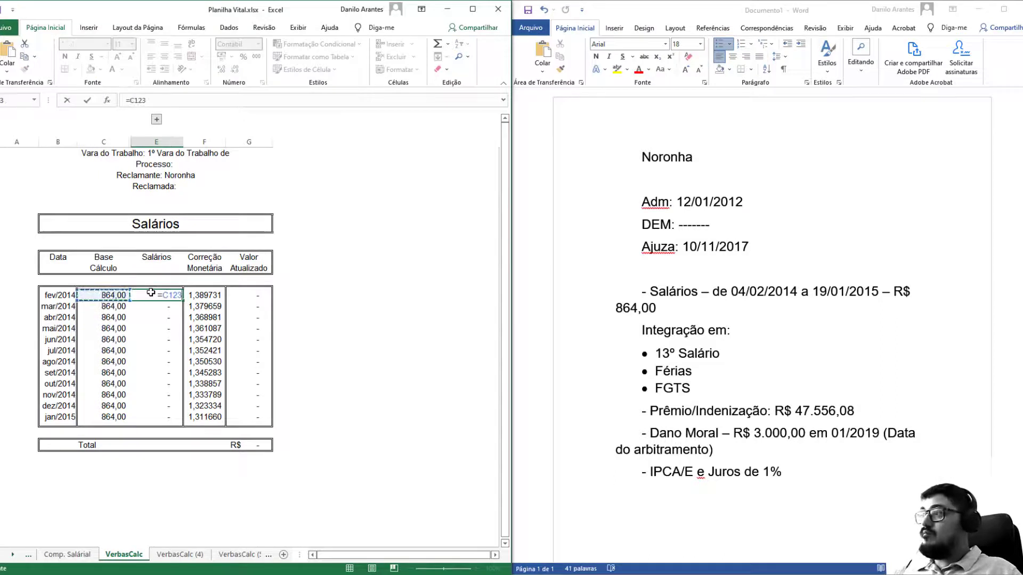
{"action": "type", "text": "/30"}
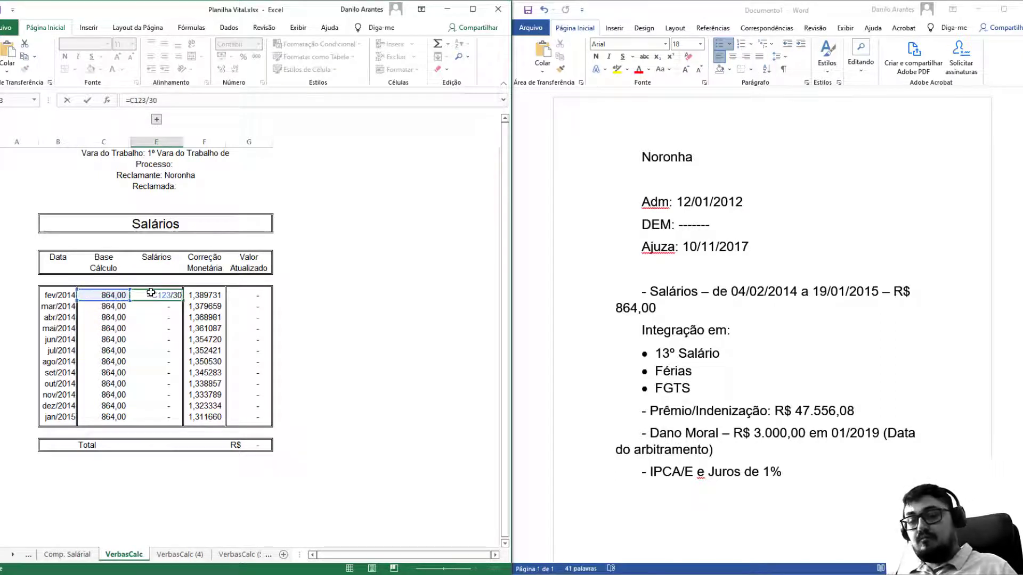
{"action": "type", "text": "*2"}
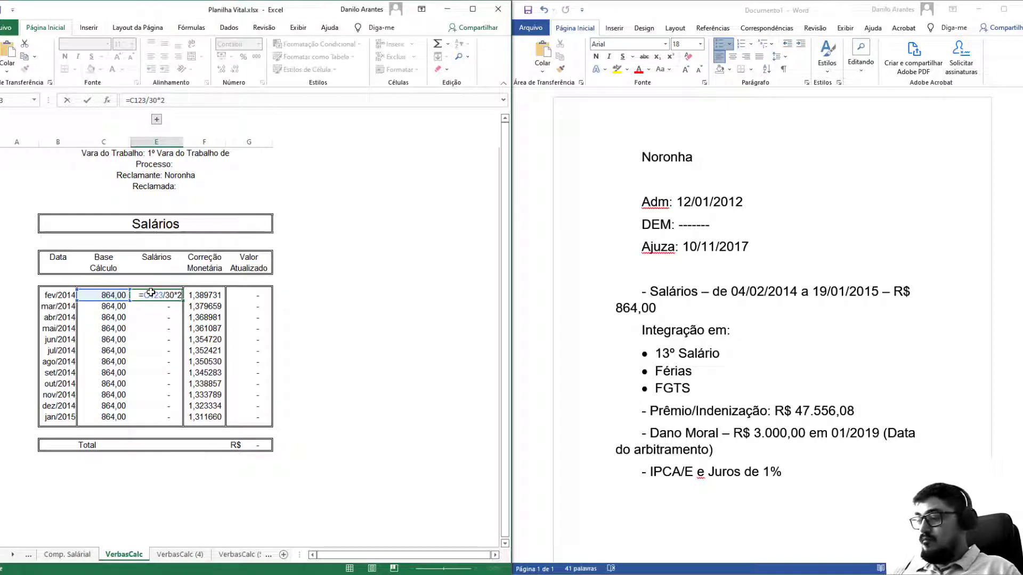
{"action": "key", "text": "XF86Calculator"}
{"action": "type", "text": "30"}
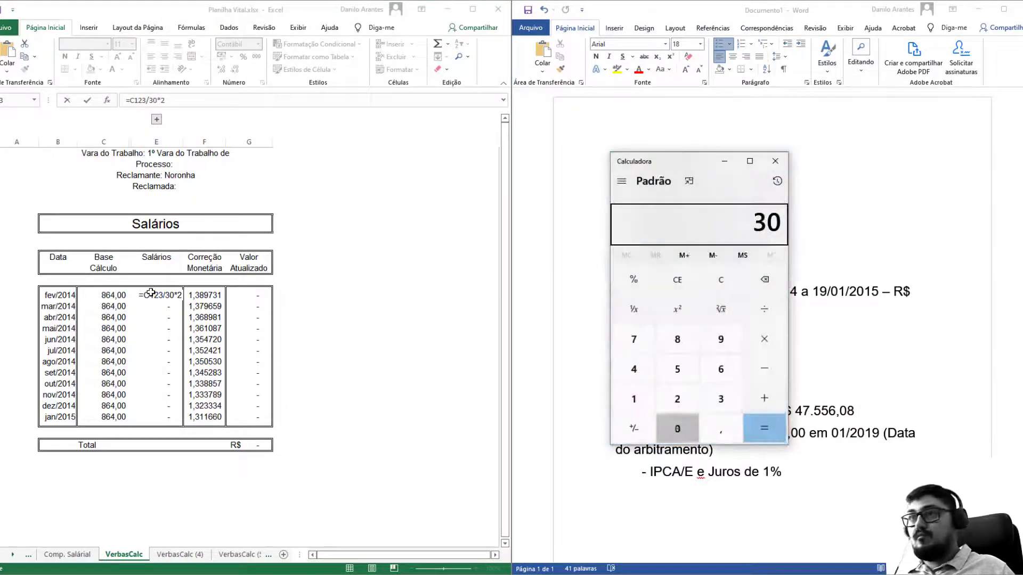
{"action": "key", "text": "minus"}
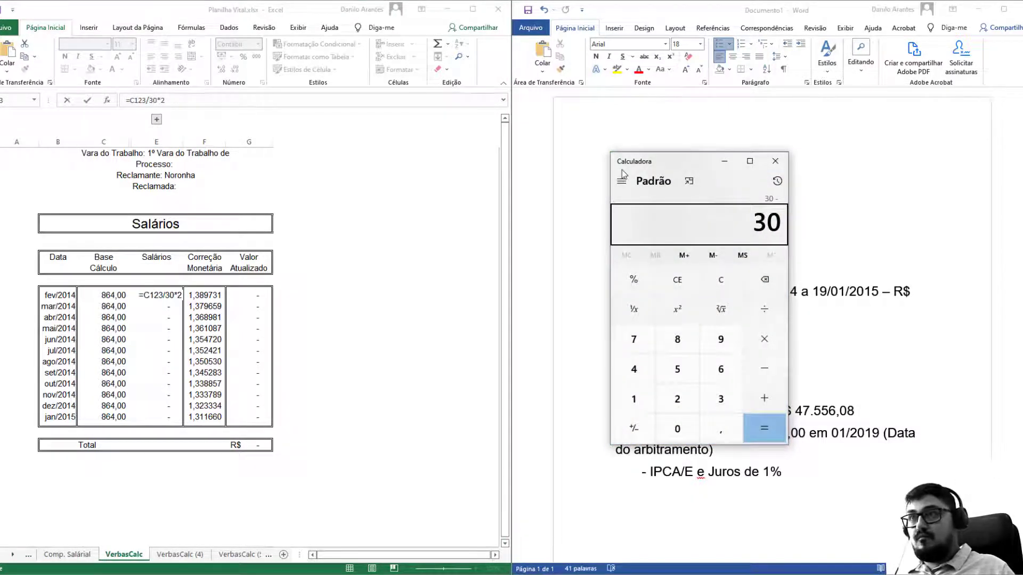
{"action": "type", "text": "4"}
{"action": "key", "text": "Return"}
{"action": "left_click", "coordinate": [775, 161]}
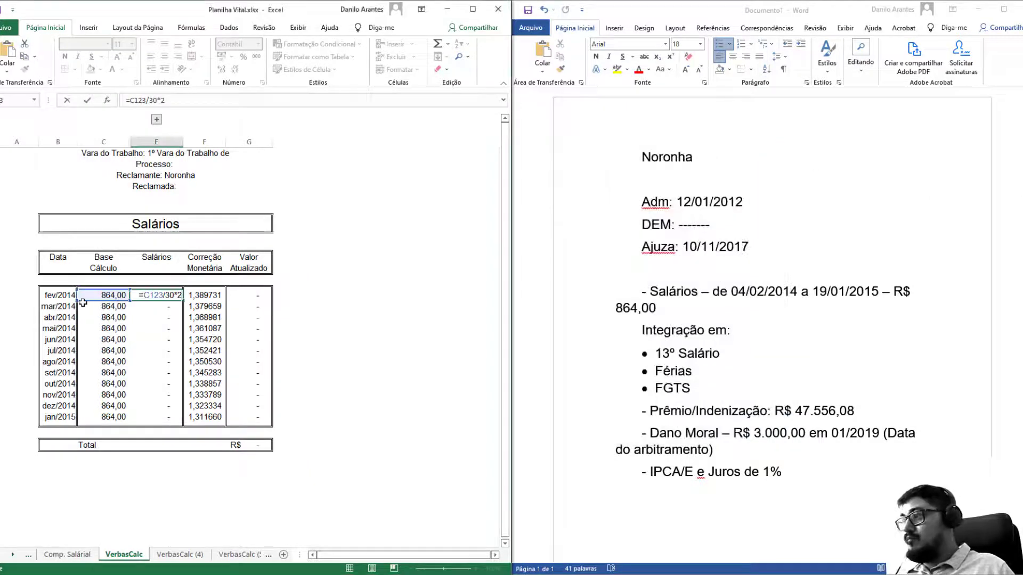
{"action": "key", "text": "Return"}
Link mar/2014 to its base value and enter =C134/30*19 for jan/2015.
{"action": "type", "text": "="}
{"action": "left_click", "coordinate": [83, 302]}
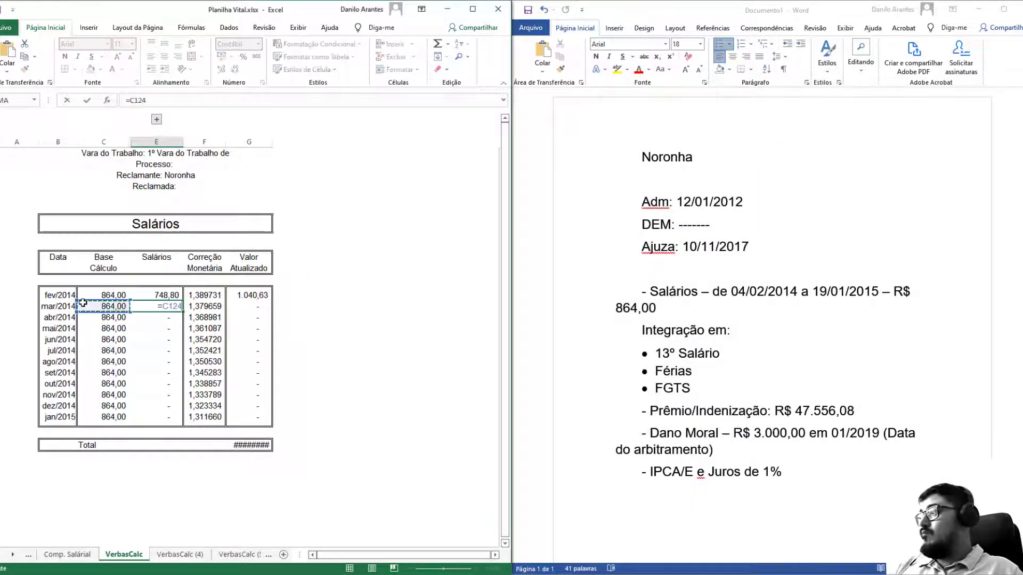
{"action": "key", "text": "Return"}
{"action": "left_click", "coordinate": [165, 417]}
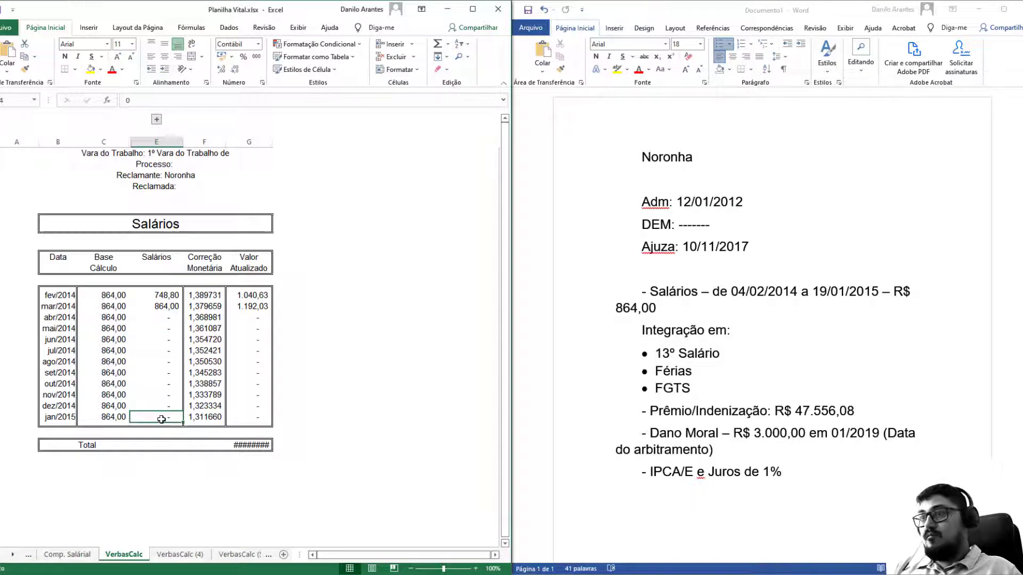
{"action": "type", "text": "="}
{"action": "key", "text": "Left"}
{"action": "type", "text": "/30*19"}
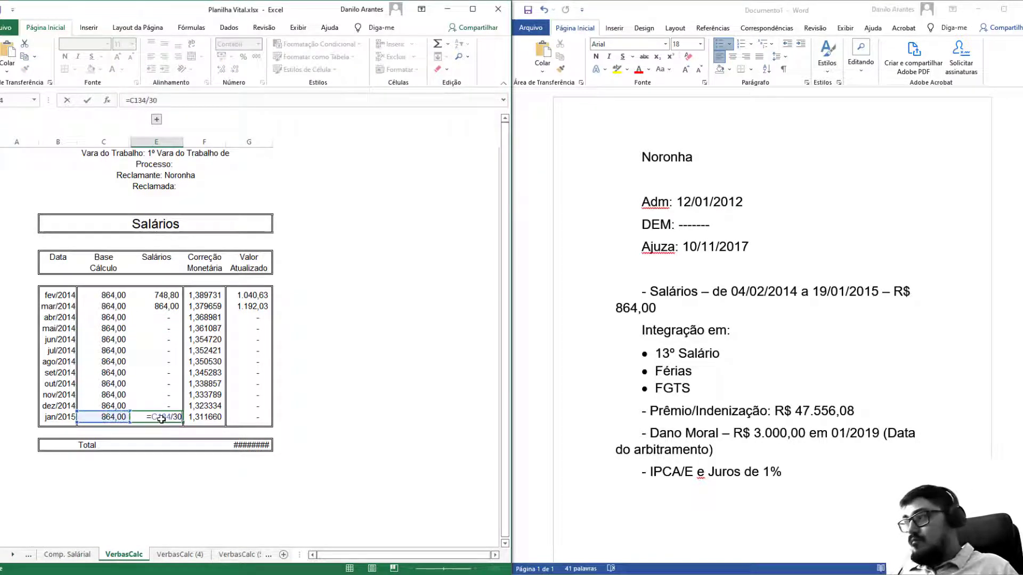
{"action": "key", "text": "Return"}
Copy the 864,00 salary down through dez/2014 and widen columns so the R$ 13.429,85 total shows.
{"action": "left_click", "coordinate": [166, 306]}
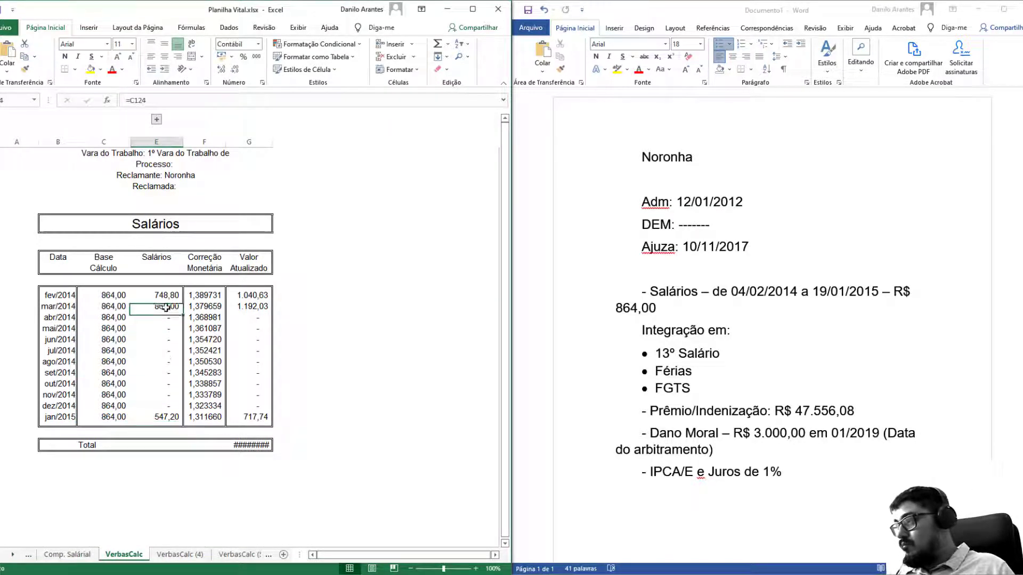
{"action": "left_click_drag", "start_coordinate": [182, 312], "coordinate": [176, 406]}
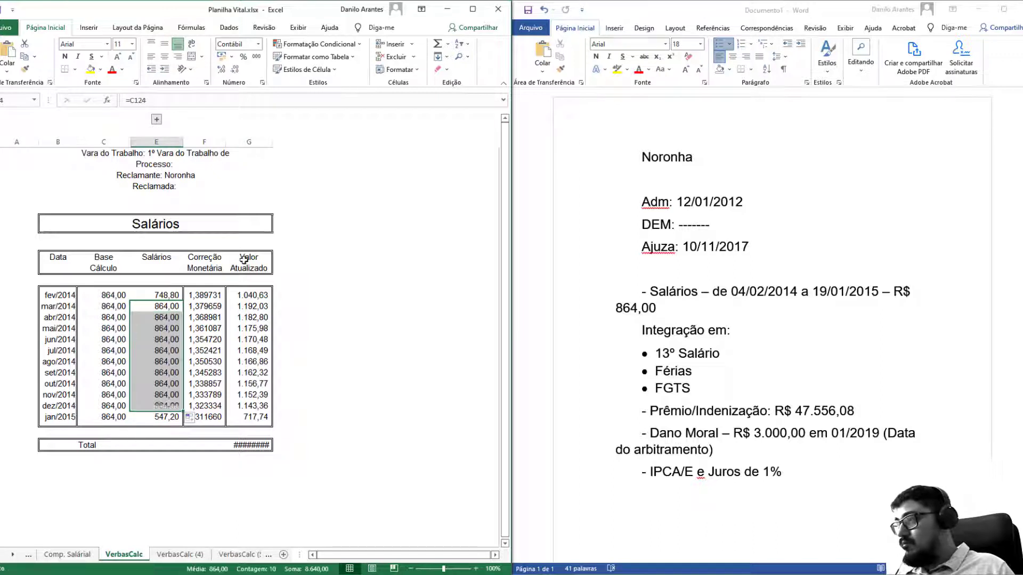
{"action": "left_click_drag", "start_coordinate": [270, 141], "coordinate": [284, 142]}
{"action": "left_click", "coordinate": [204, 295]}
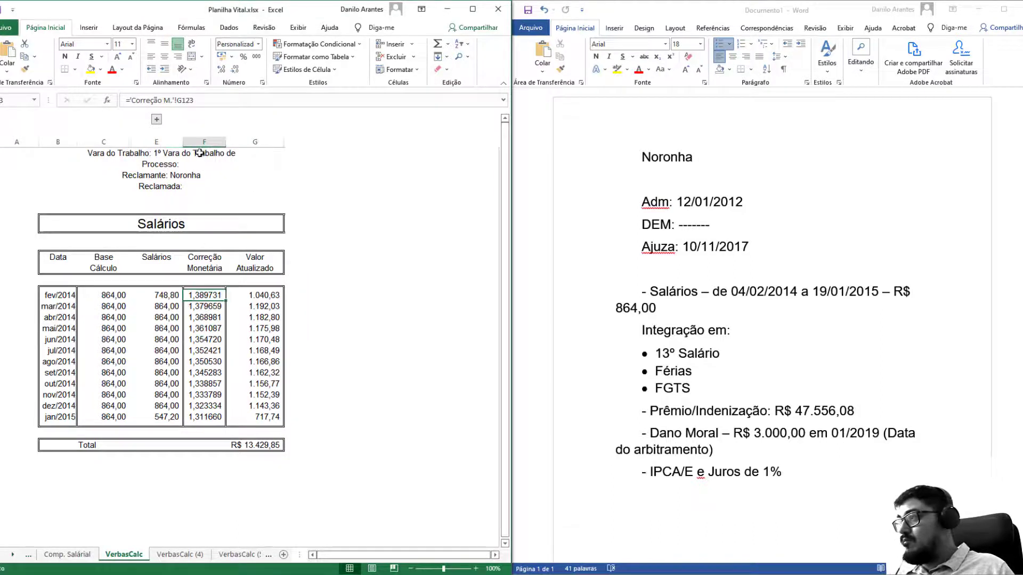
{"action": "double_click", "coordinate": [183, 142]}
{"action": "left_click", "coordinate": [198, 283]}
{"action": "left_click", "coordinate": [180, 555]}
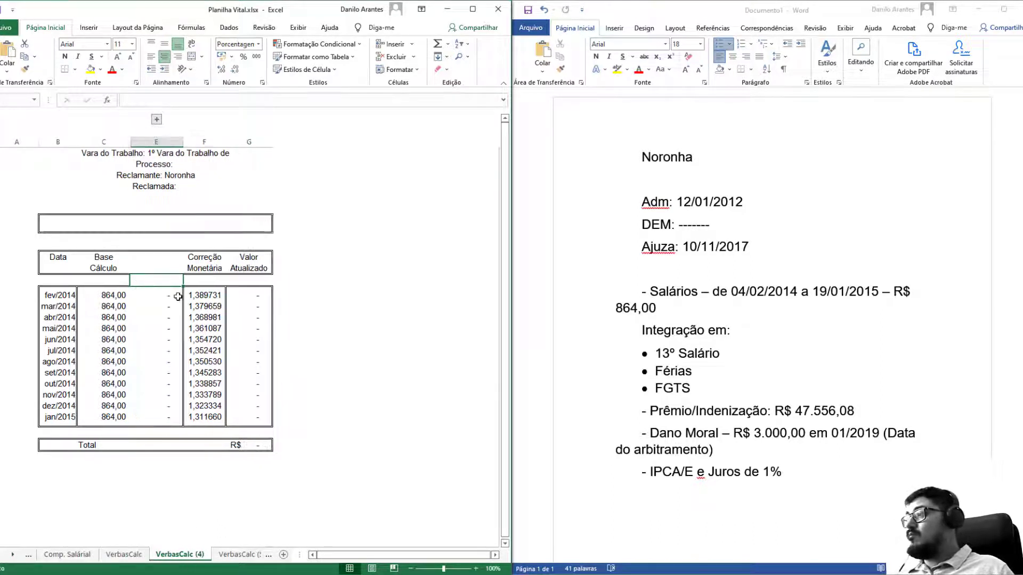
Retitle the sheet '13º Salário' and label column E '13º Salário' on two lines.
{"action": "left_click", "coordinate": [169, 215]}
{"action": "type", "text": "13º"}
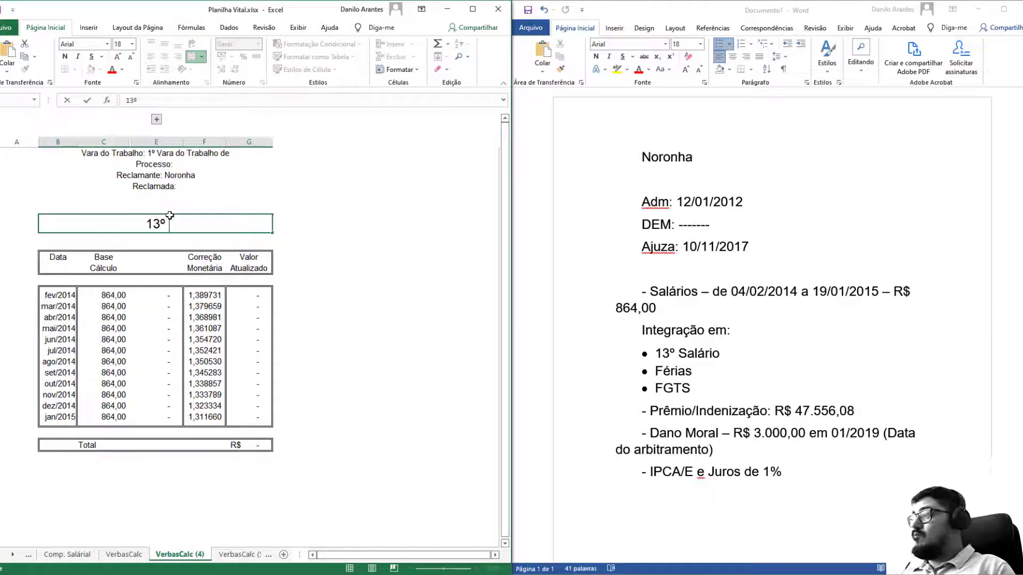
{"action": "type", "text": " Sa"}
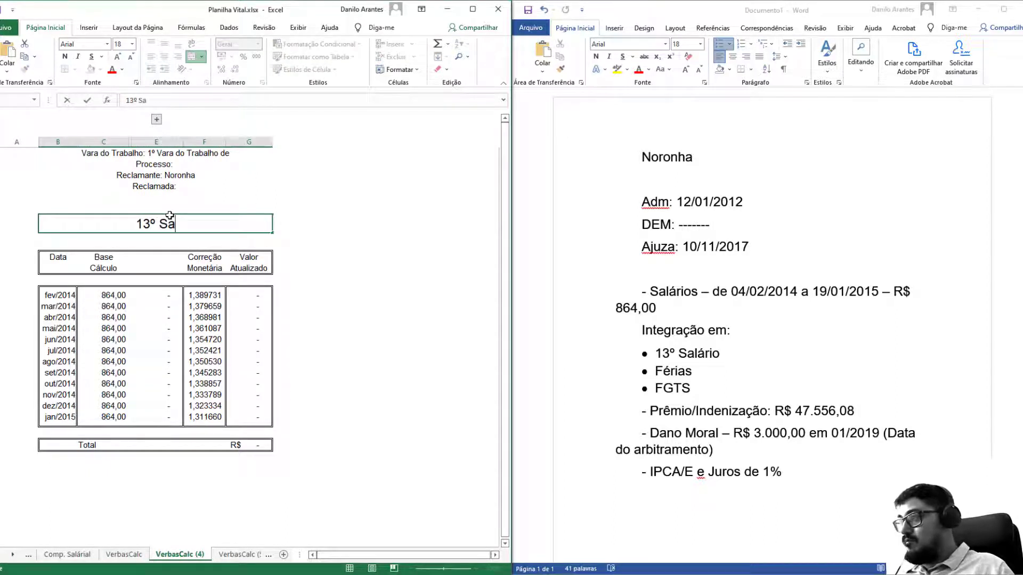
{"action": "type", "text": "lario"}
{"action": "key", "text": "BackSpace"}
{"action": "key", "text": "BackSpace"}
{"action": "key", "text": "BackSpace"}
{"action": "key", "text": "BackSpace"}
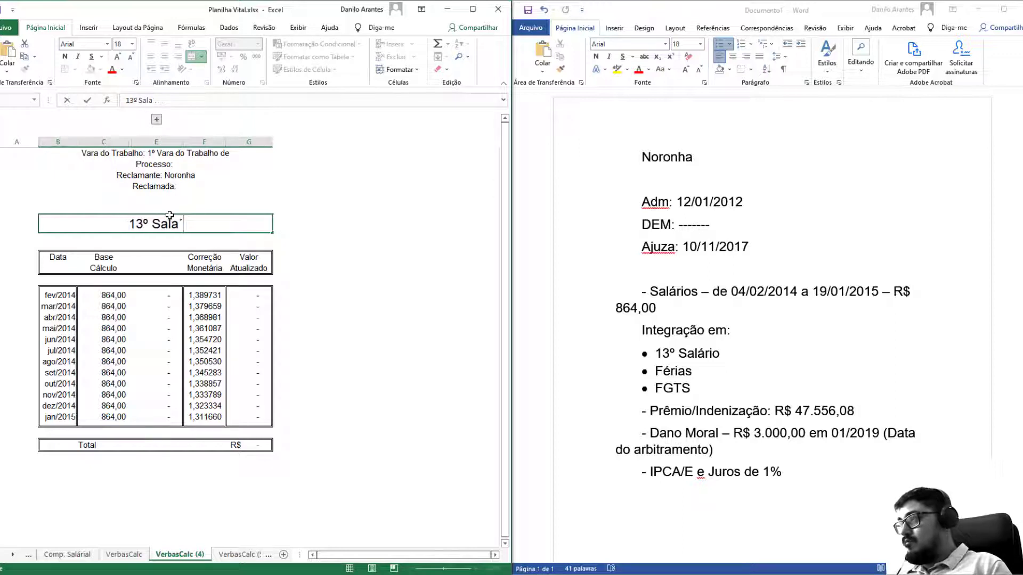
{"action": "type", "text": "ário"}
{"action": "key", "text": "Return"}
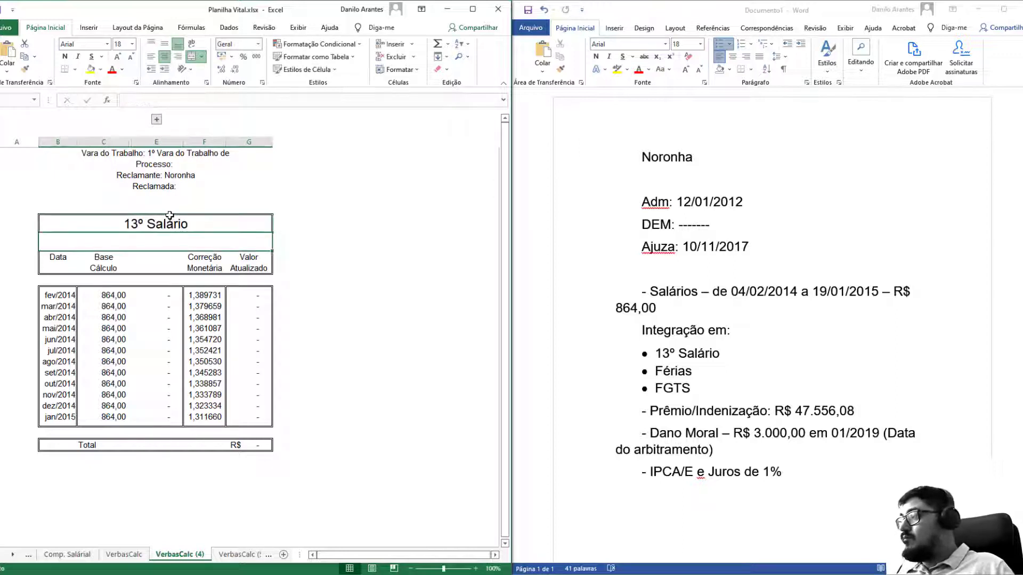
{"action": "left_click", "coordinate": [143, 258]}
{"action": "type", "text": "13º"}
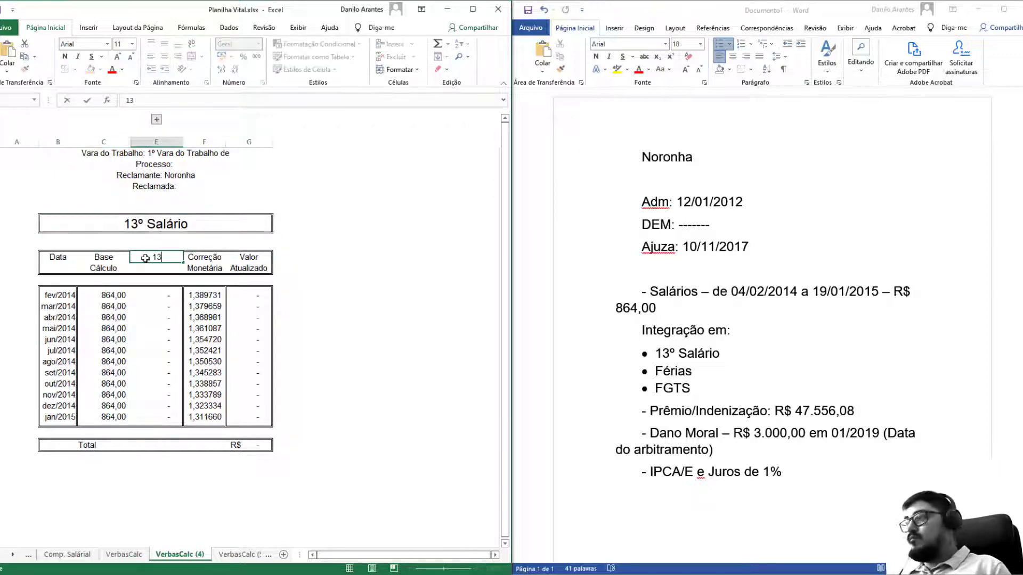
{"action": "key", "text": "alt+Return"}
{"action": "type", "text": "Sal"}
{"action": "type", "text": "ário"}
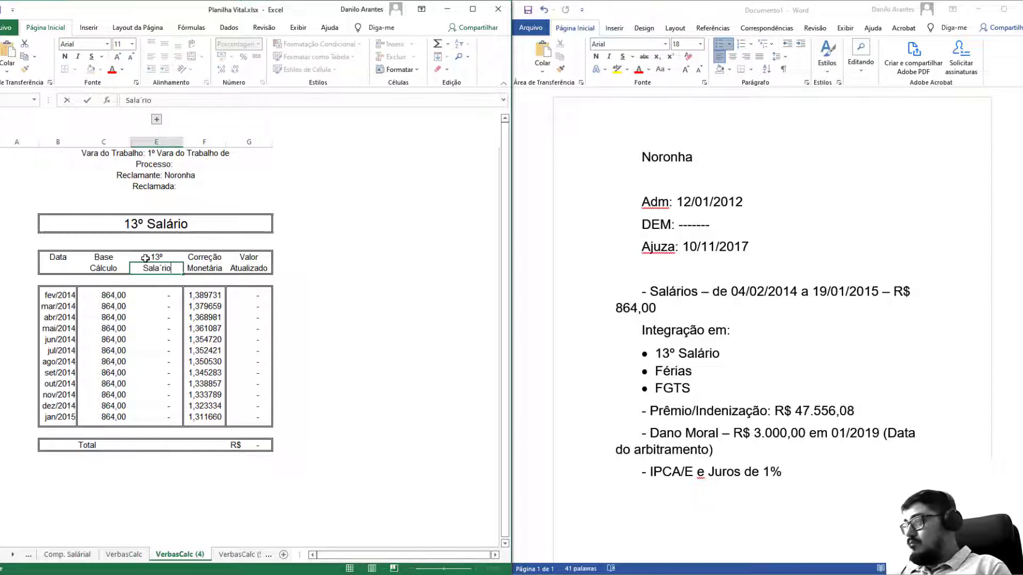
{"action": "key", "text": "Return"}
{"action": "key", "text": "Up"}
{"action": "type", "text": "Salário"}
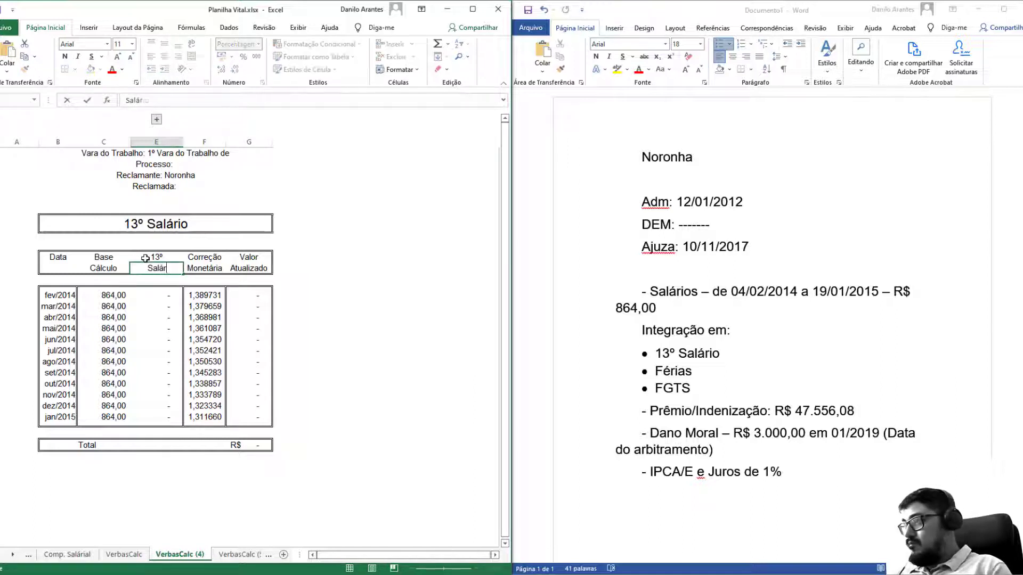
{"action": "key", "text": "Return"}
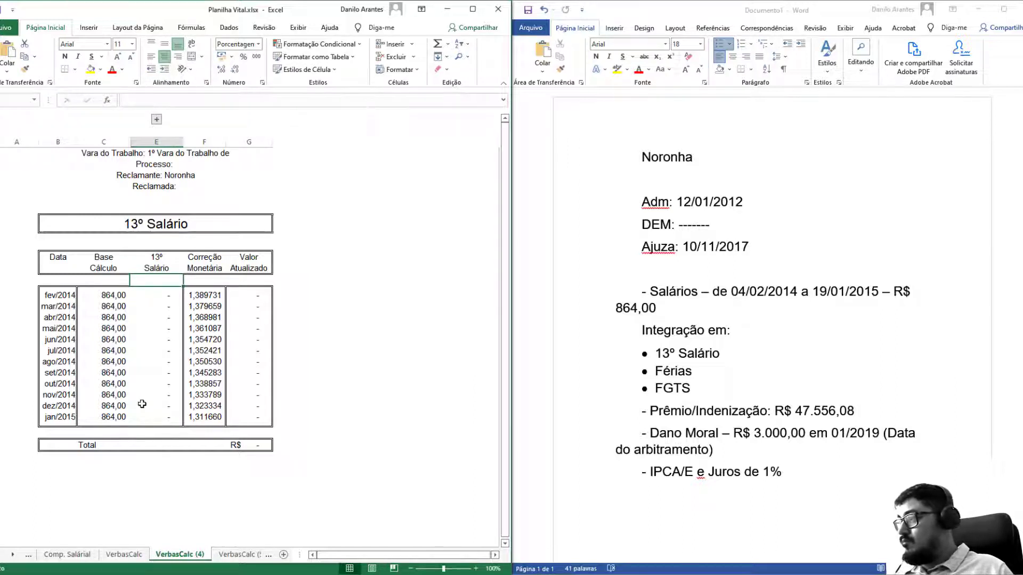
Enter =C133/12*11 for dez/2014 and =C134/12*1 for jan/2015 in the 13º column.
{"action": "left_click_drag", "start_coordinate": [142, 404], "coordinate": [149, 299]}
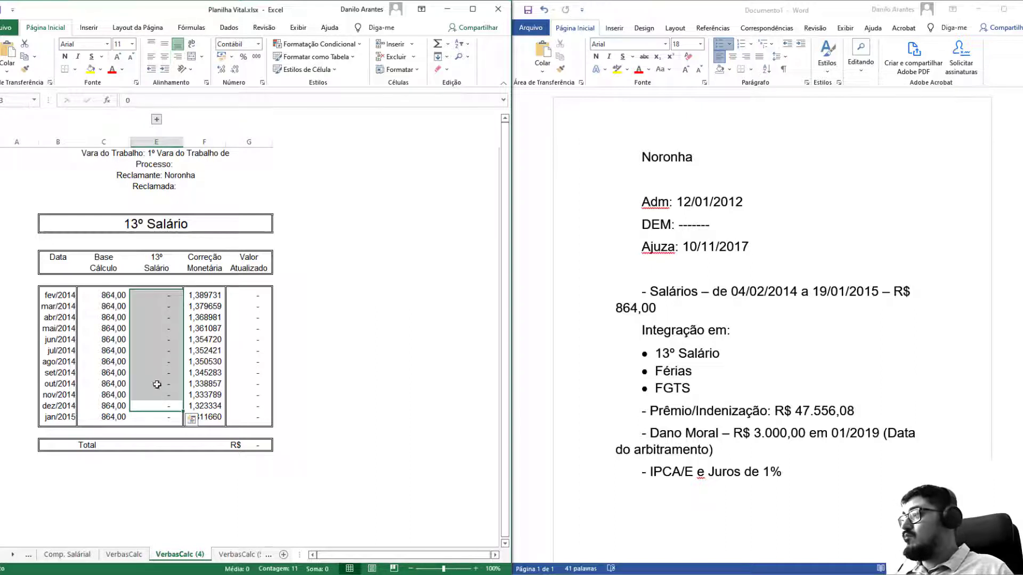
{"action": "left_click", "coordinate": [151, 403]}
{"action": "type", "text": "="}
{"action": "key", "text": "Left"}
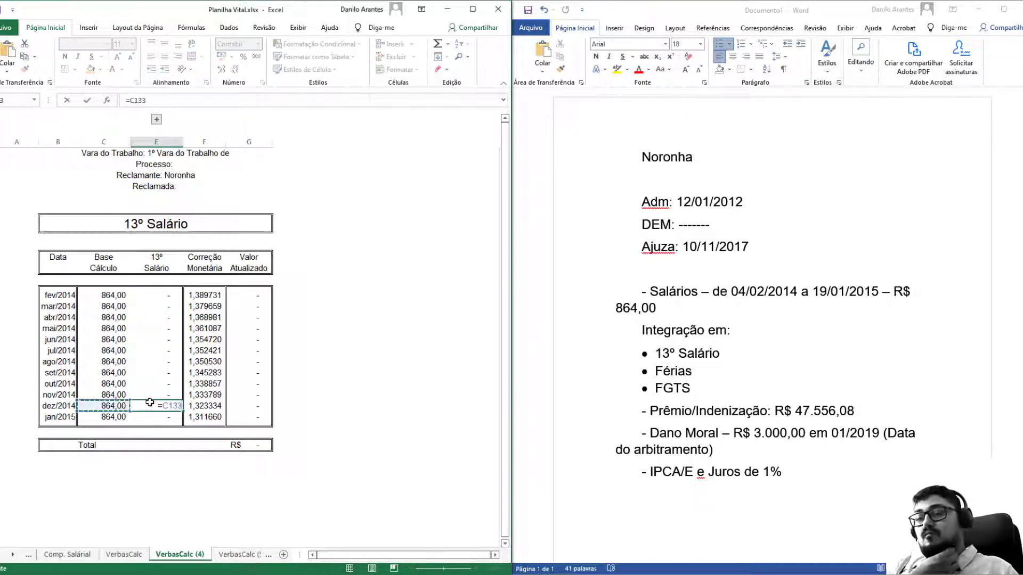
{"action": "type", "text": "/12*"}
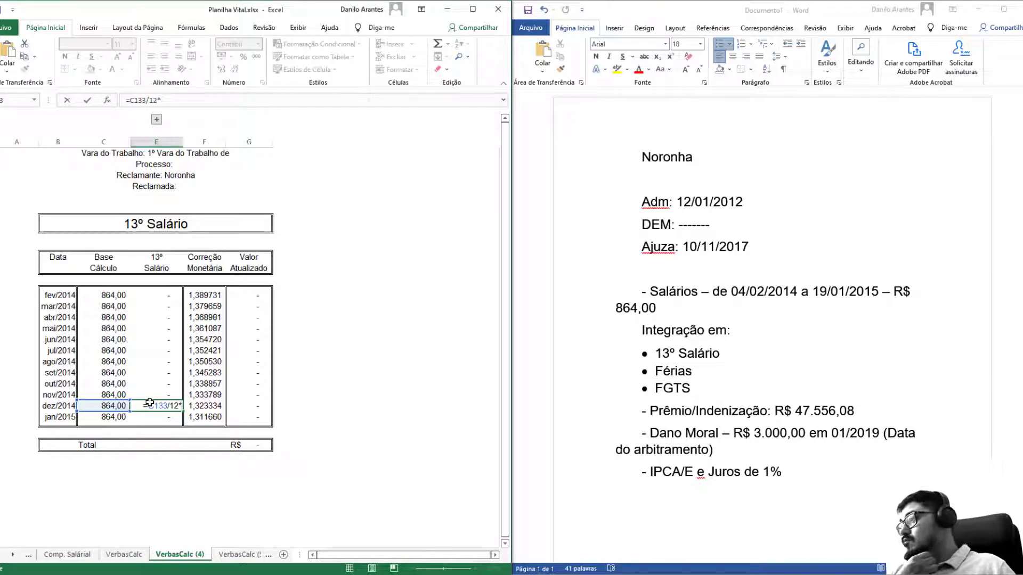
{"action": "type", "text": "11"}
{"action": "key", "text": "Return"}
{"action": "type", "text": "="}
{"action": "key", "text": "Left"}
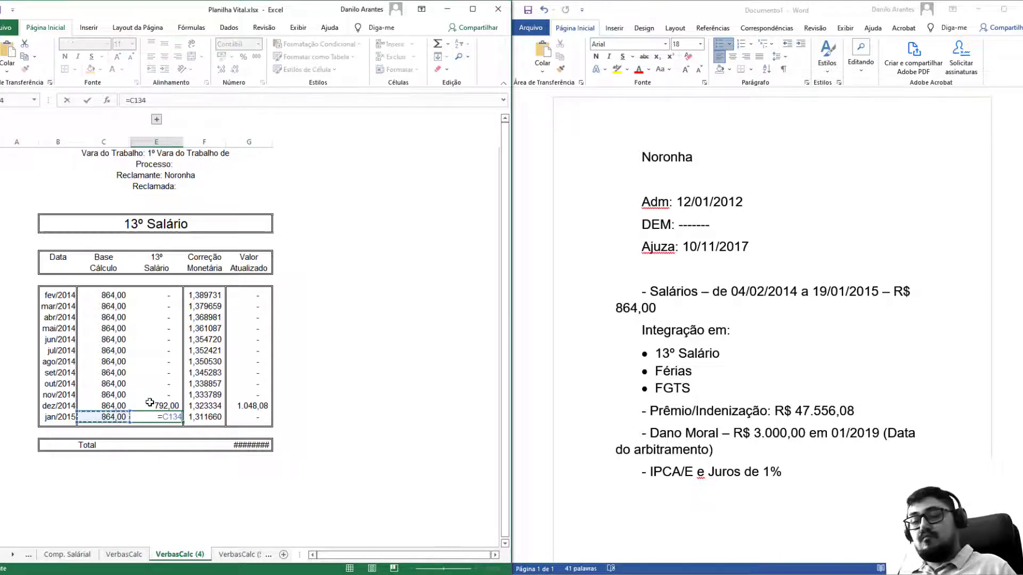
{"action": "type", "text": "/12*1"}
{"action": "key", "text": "Return"}
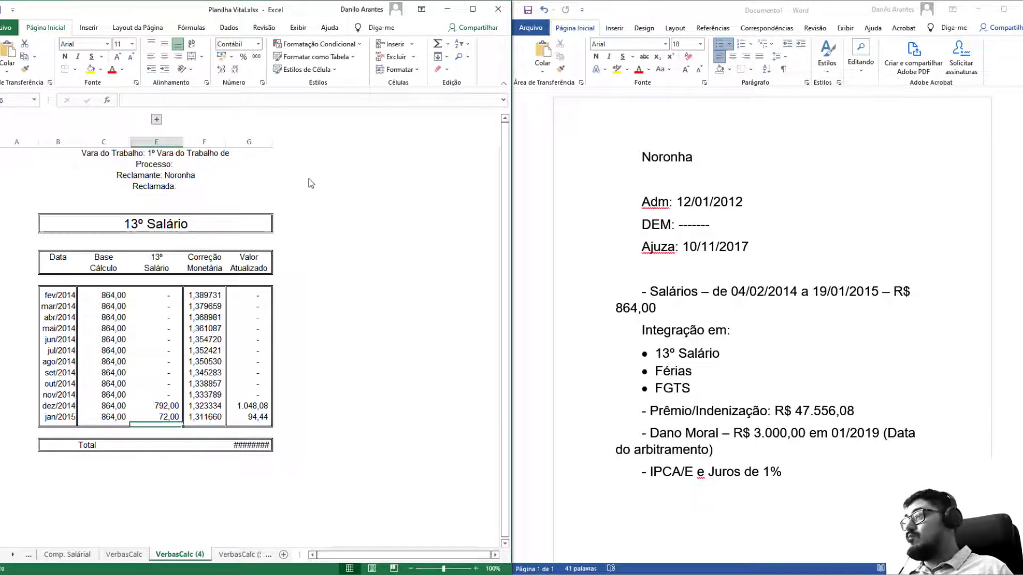
Move to the VerbasCalc (5) sheet and clear its old 13º Salário title.
{"action": "key", "text": "ctrl+Page_Down"}
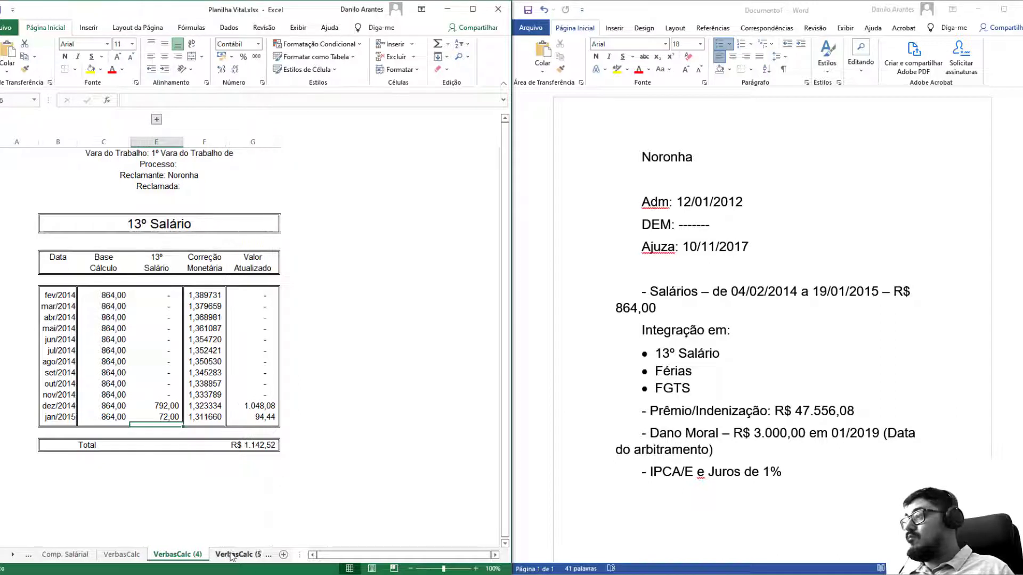
{"action": "left_click", "coordinate": [209, 219]}
{"action": "key", "text": "Delete"}
Title the sheet 'Férias' and head column E 'Férias' with 1/3 formatted as a fraction.
{"action": "type", "text": "Férias"}
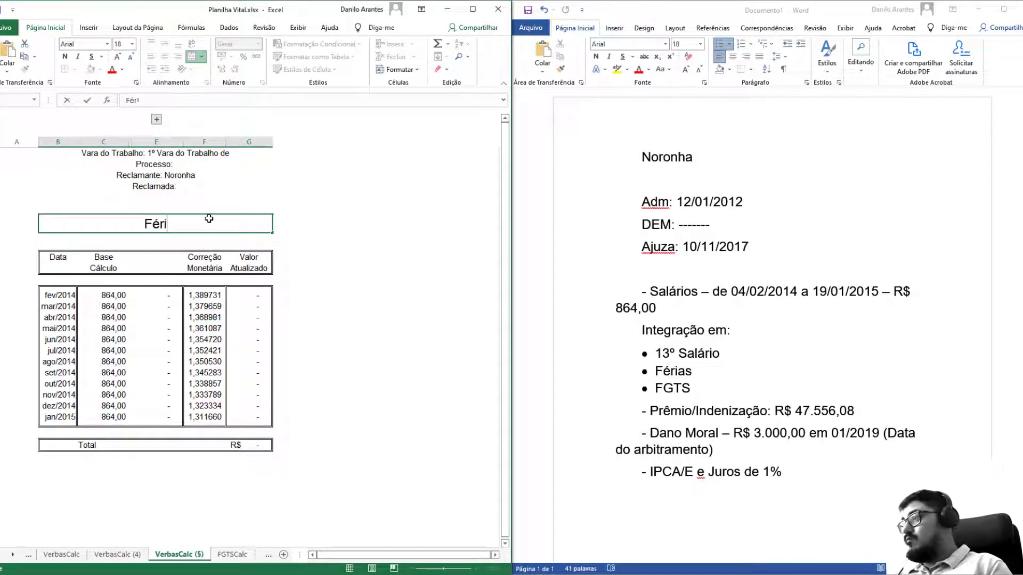
{"action": "key", "text": "Return"}
{"action": "left_click", "coordinate": [163, 257]}
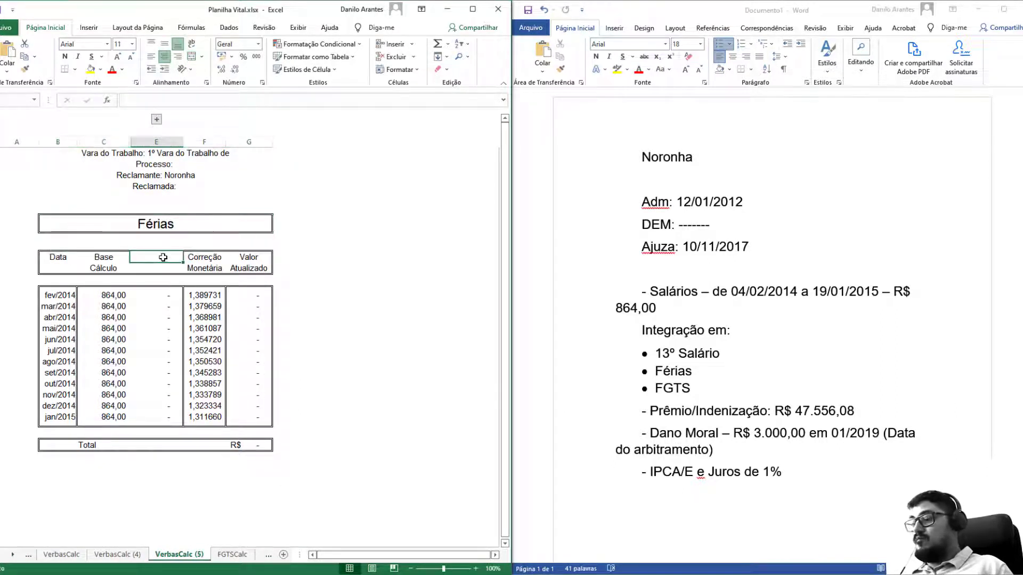
{"action": "type", "text": "Férias"}
{"action": "key", "text": "Return"}
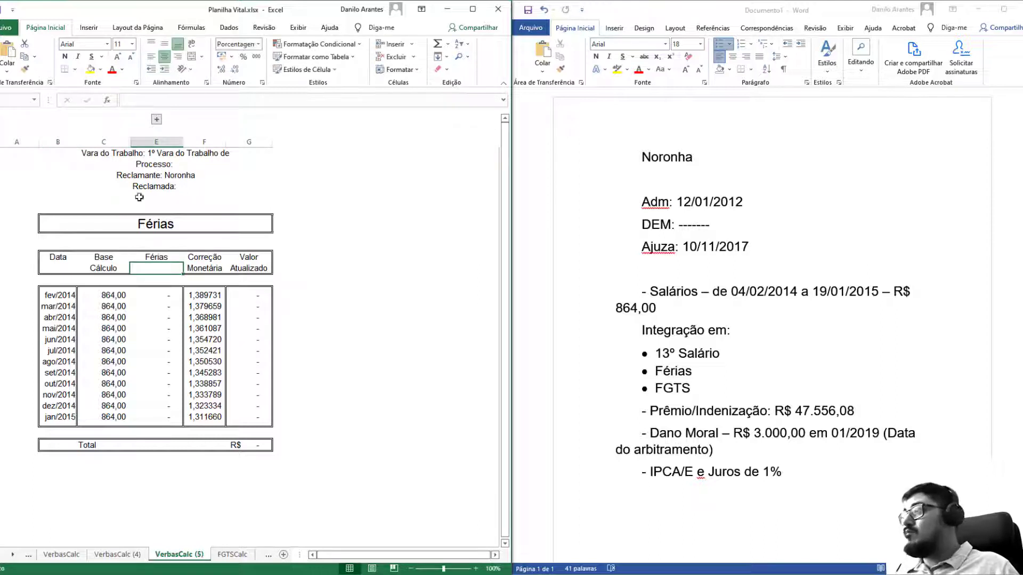
{"action": "left_click", "coordinate": [257, 47]}
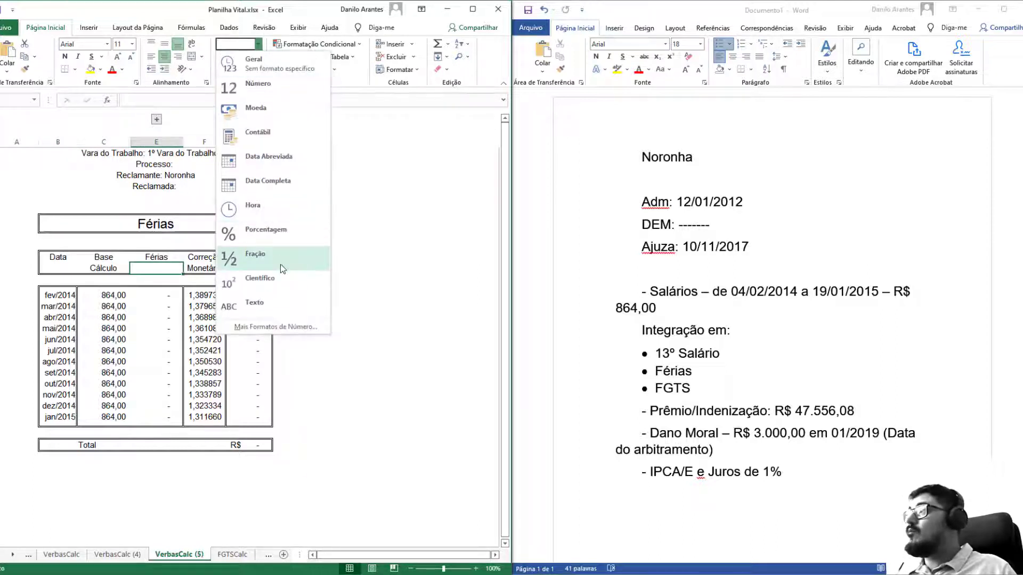
{"action": "left_click", "coordinate": [266, 253]}
{"action": "type", "text": "1/3"}
{"action": "key", "text": "Return"}
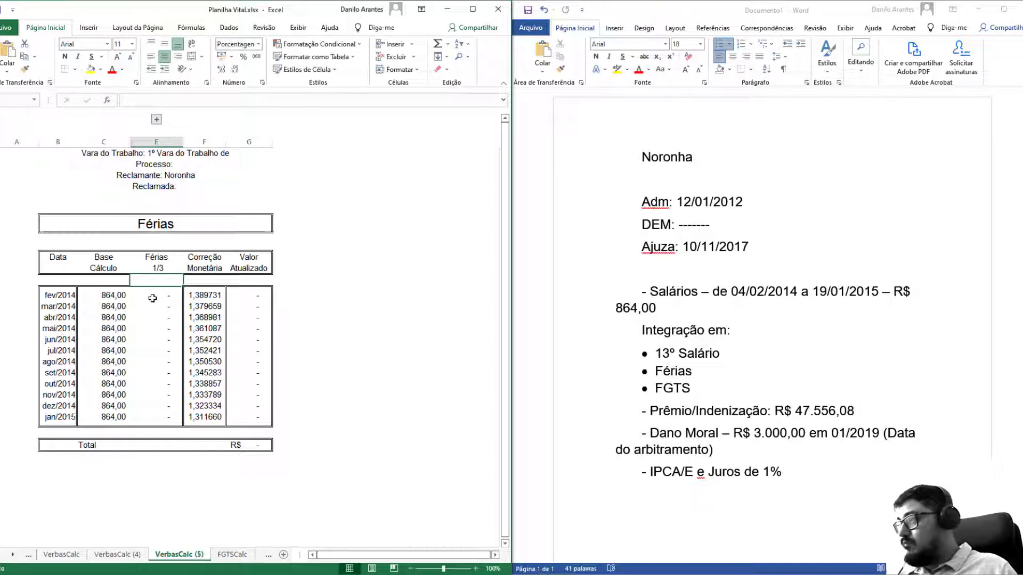
Enter the proportional Férias formula base/12*11*1,33333 further down the Férias column.
{"action": "left_click", "coordinate": [152, 297]}
{"action": "key", "text": "Down"}
{"action": "key", "text": "Down"}
{"action": "key", "text": "Down"}
{"action": "key", "text": "Down"}
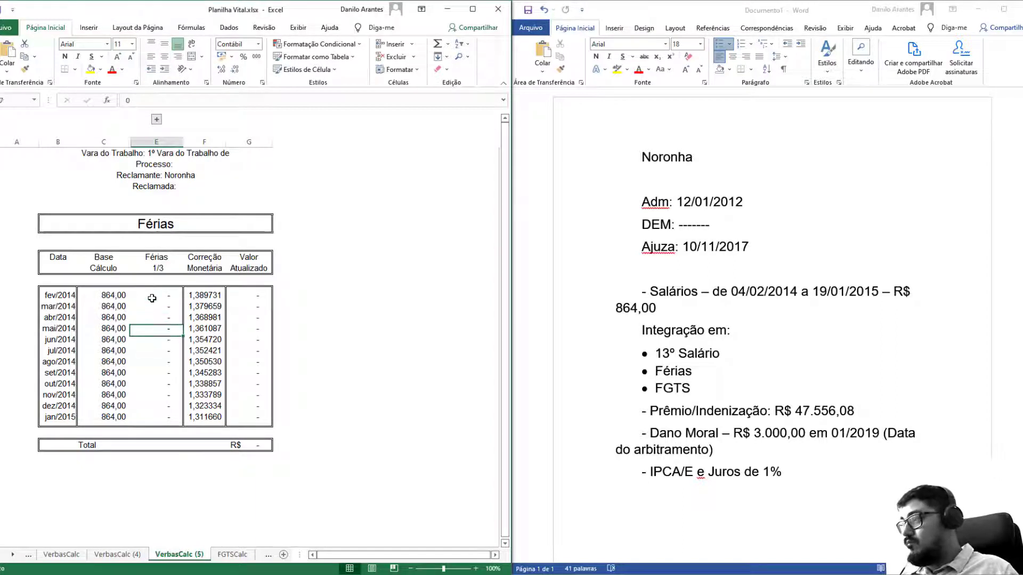
{"action": "key", "text": "Up"}
{"action": "key", "text": "Up"}
{"action": "key", "text": "Up"}
{"action": "key", "text": "Up"}
{"action": "key", "text": "Up"}
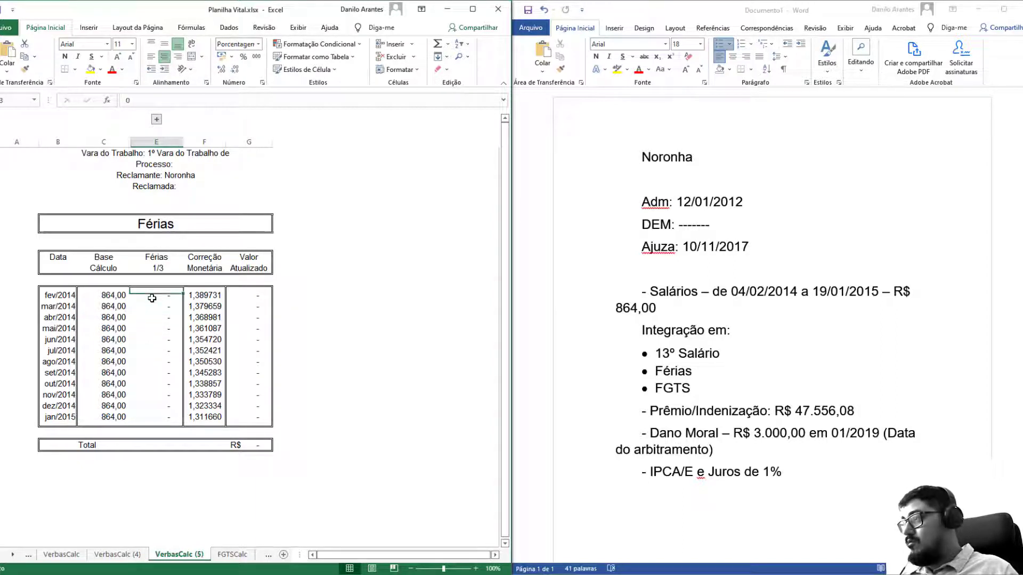
{"action": "key", "text": "Down"}
{"action": "key", "text": "Down"}
{"action": "key", "text": "Down"}
{"action": "key", "text": "Down"}
{"action": "key", "text": "Down"}
{"action": "key", "text": "Down"}
{"action": "key", "text": "Down"}
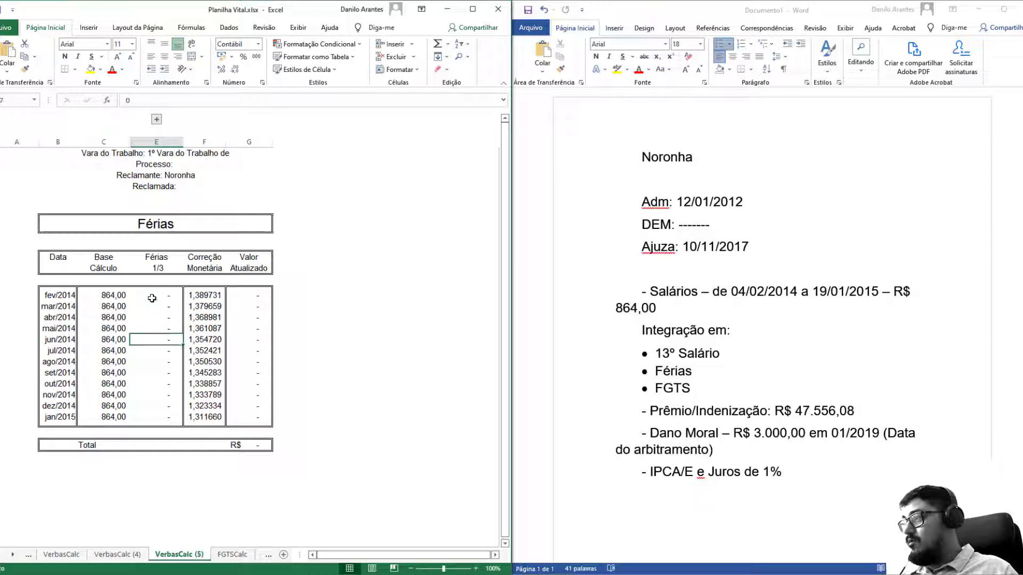
{"action": "key", "text": "Down"}
{"action": "key", "text": "Down"}
{"action": "key", "text": "Down"}
{"action": "key", "text": "Down"}
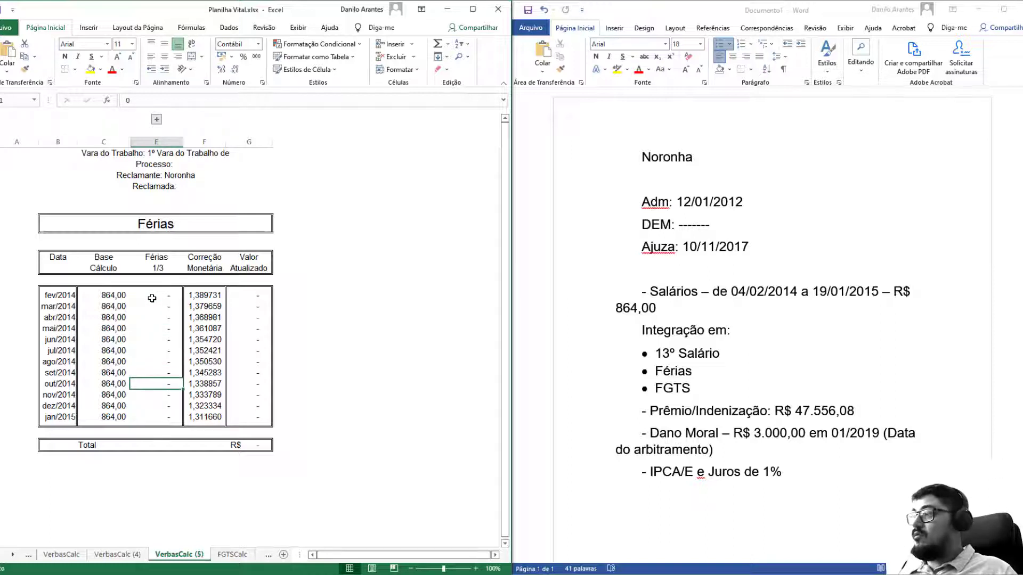
{"action": "key", "text": "Down"}
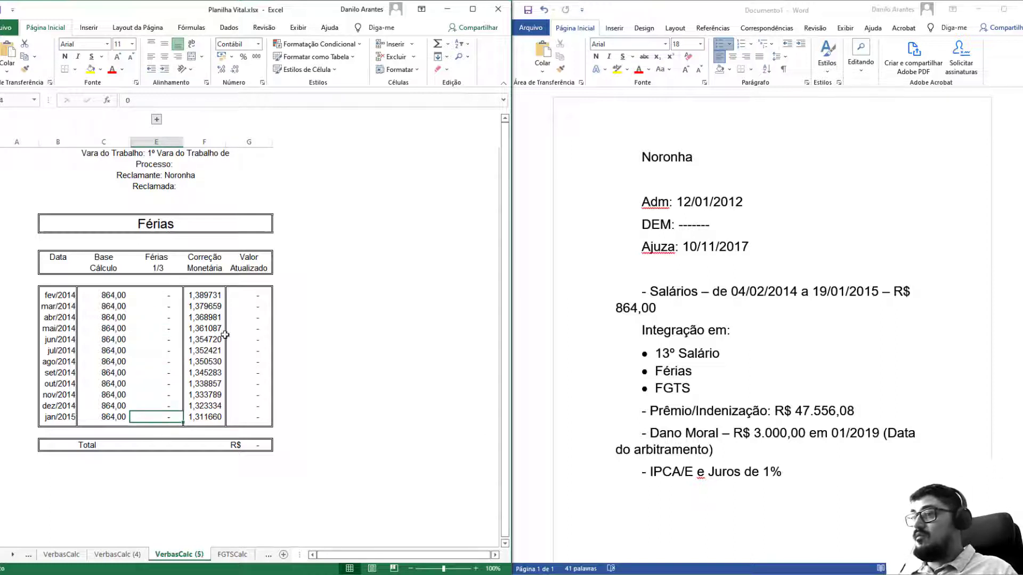
{"action": "type", "text": "="}
{"action": "key", "text": "Left"}
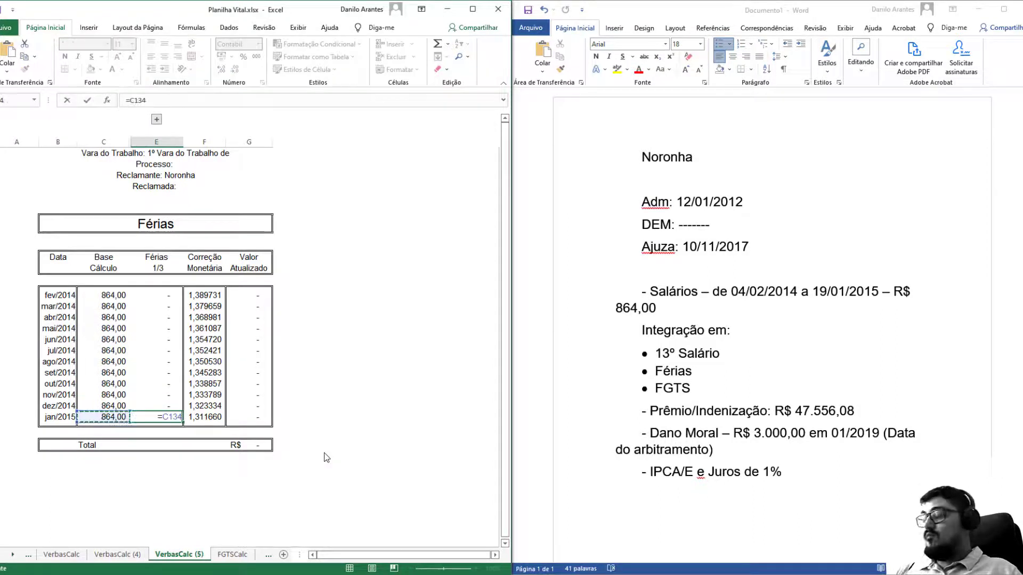
{"action": "type", "text": "/12*11*1,33333"}
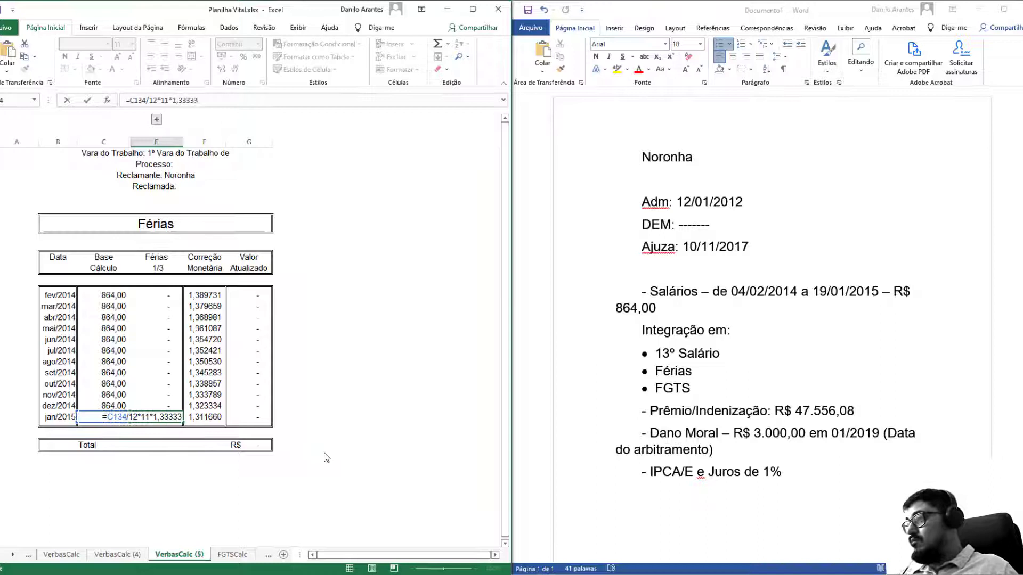
{"action": "key", "text": "Return"}
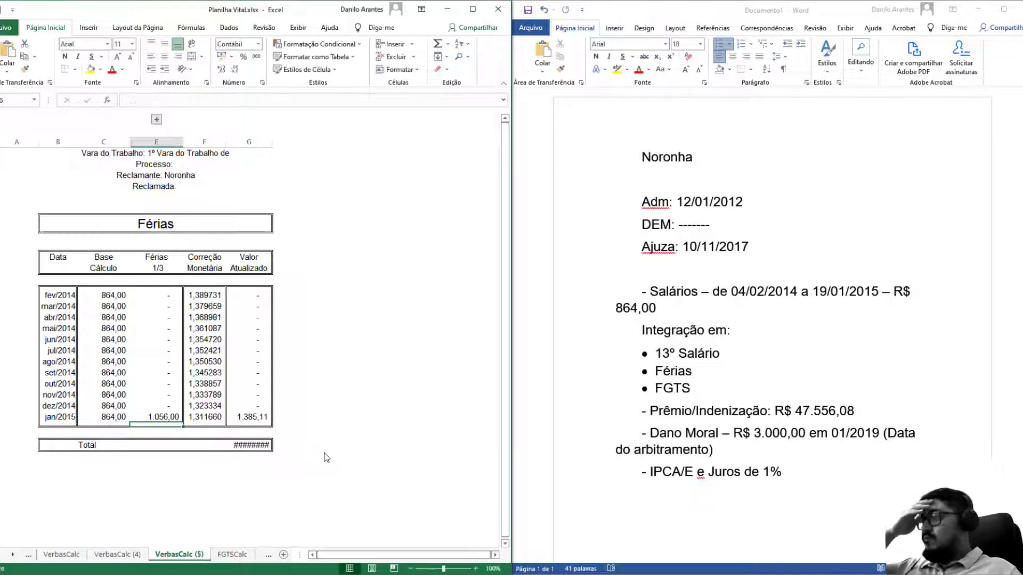
Auto-fit the Valor Atualizado and Férias columns so the total is readable.
{"action": "double_click", "coordinate": [268, 142]}
{"action": "left_click", "coordinate": [211, 352]}
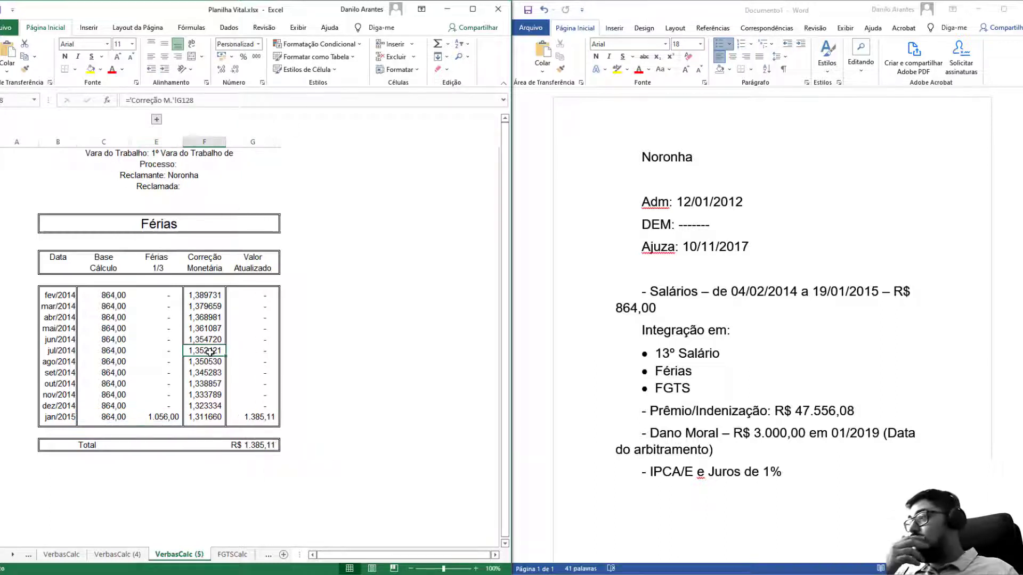
{"action": "double_click", "coordinate": [183, 142]}
{"action": "left_click", "coordinate": [197, 366]}
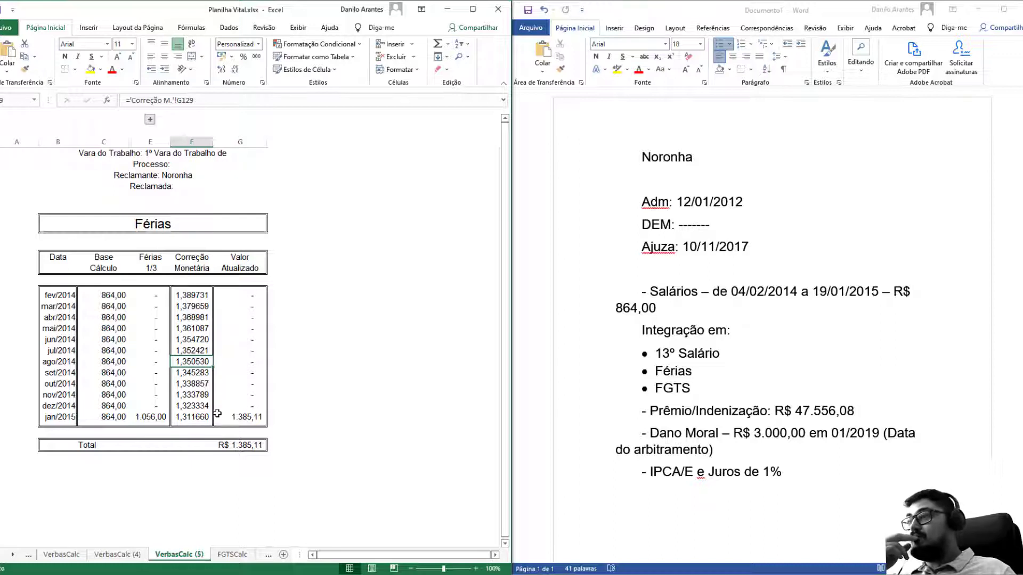
Rewrite the jan/2015 Férias cell as base ×1,333, giving 1.151,71.
{"action": "left_click", "coordinate": [161, 420]}
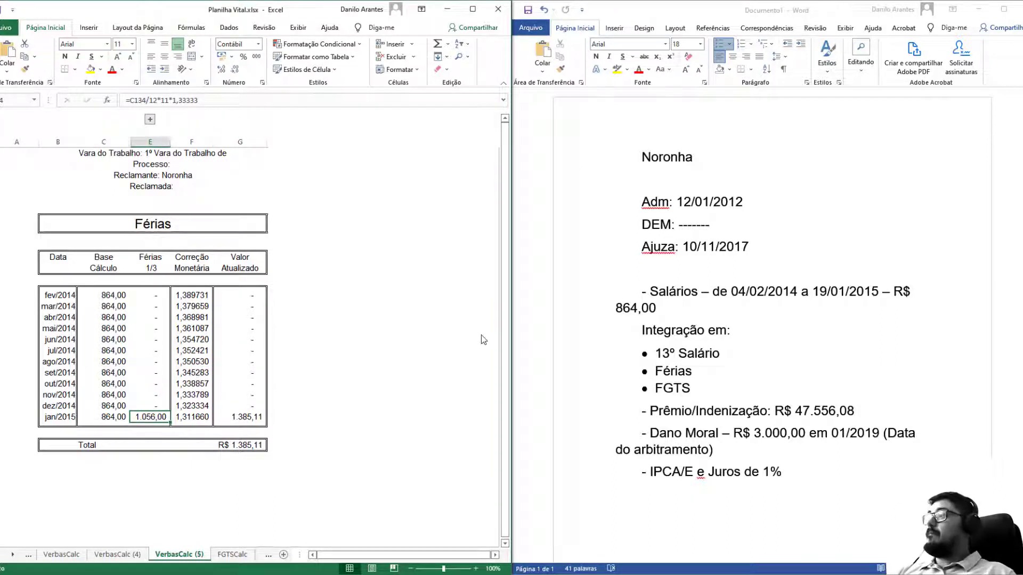
{"action": "type", "text": "="}
{"action": "key", "text": "Left"}
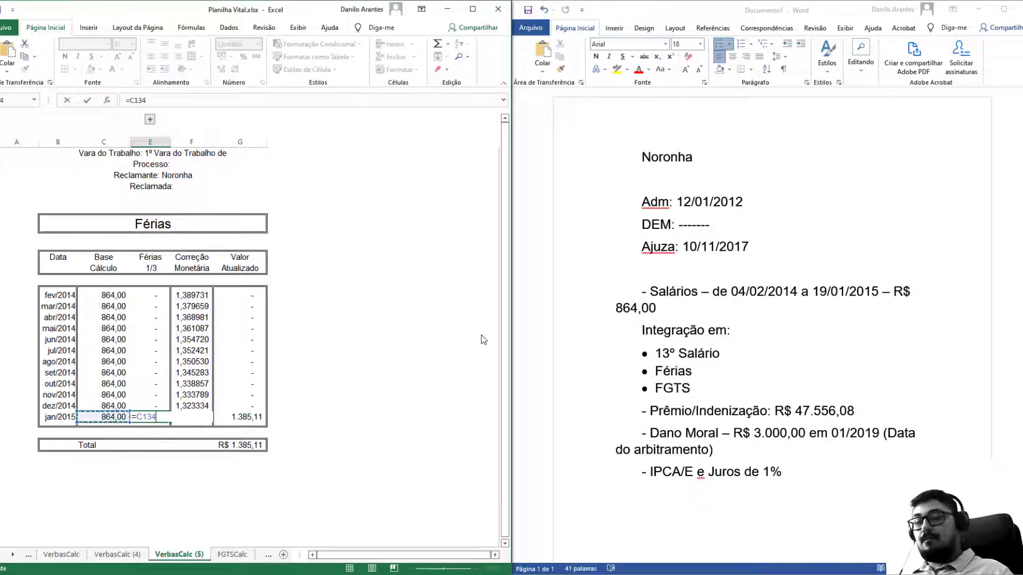
{"action": "key", "text": "Escape"}
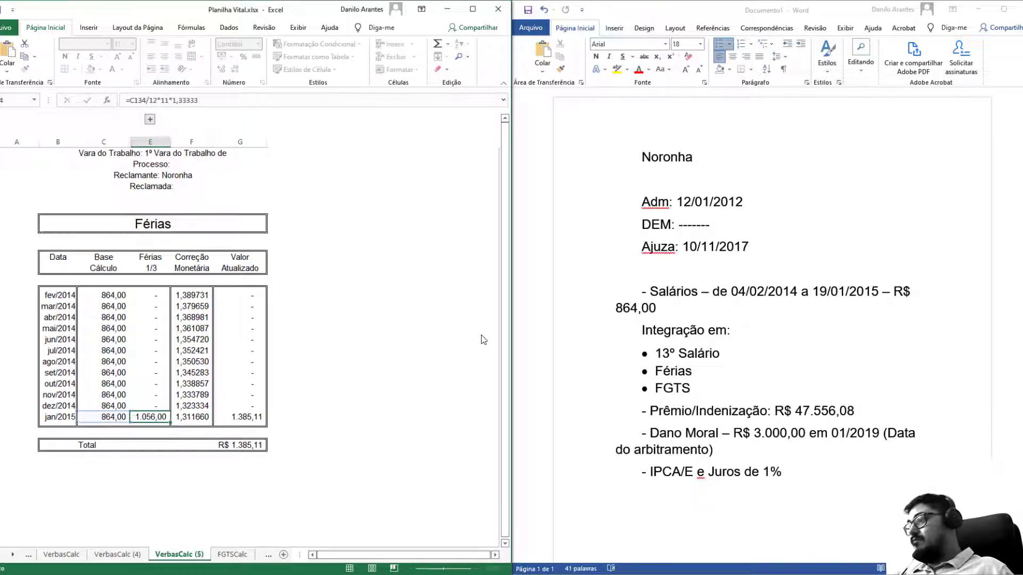
{"action": "type", "text": "="}
{"action": "key", "text": "Left"}
{"action": "type", "text": "*1,"}
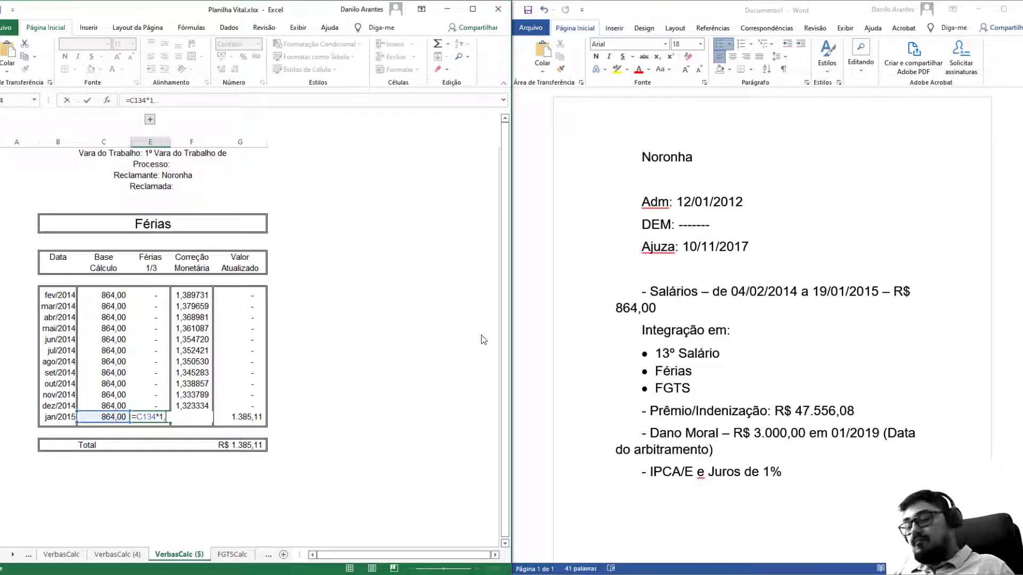
{"action": "key", "text": "Return"}
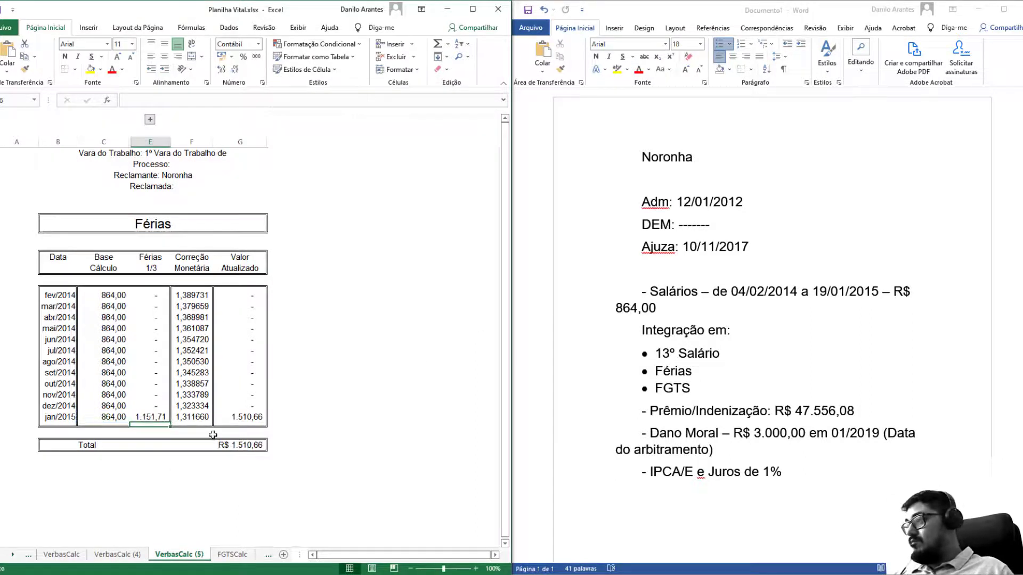
Below the IPCA/E line, note that a complete vacation accrual period counts from the 15th day worked.
{"action": "left_click", "coordinate": [799, 477]}
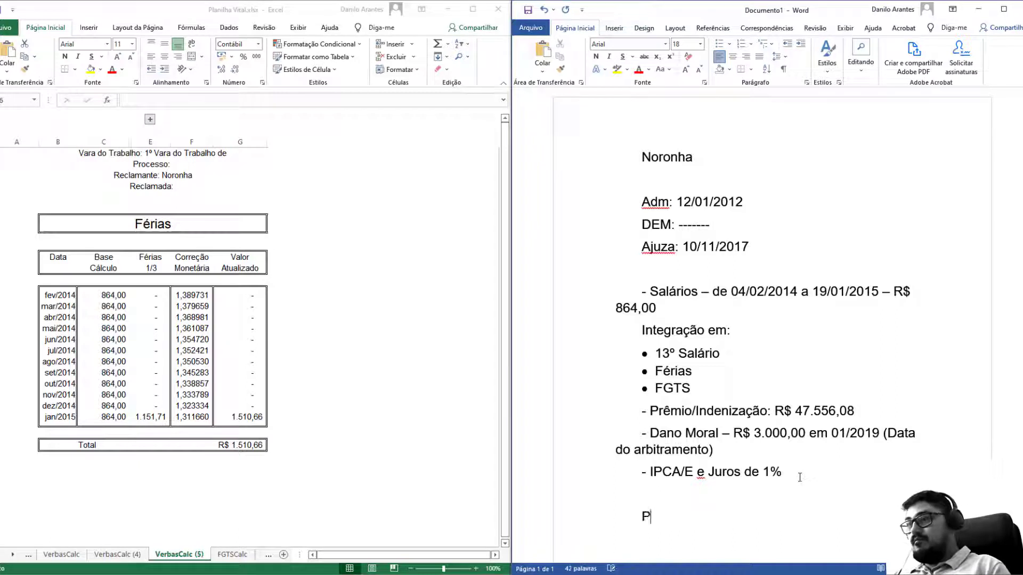
{"action": "type", "text": "Pe"}
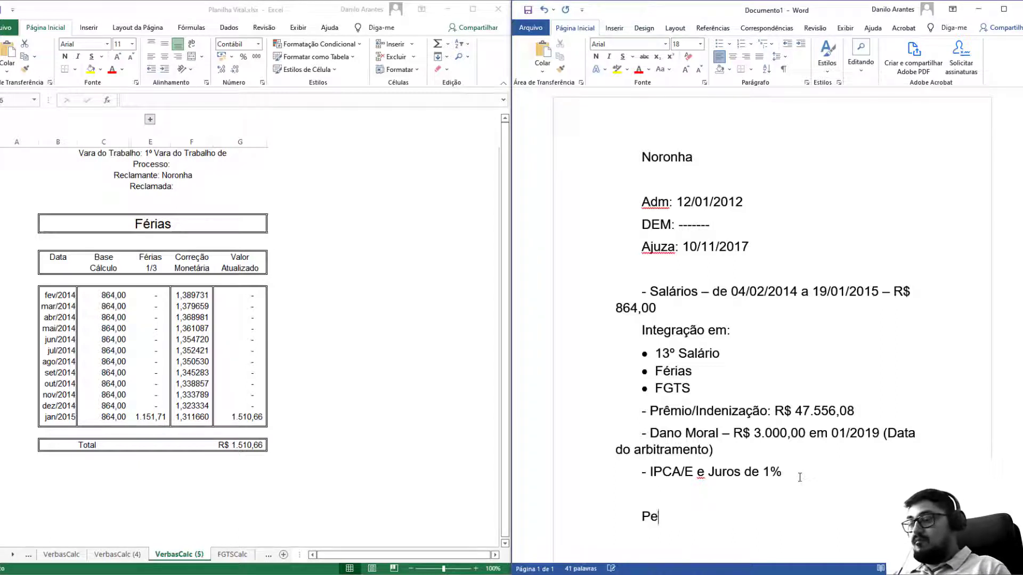
{"action": "type", "text": "ríodo aquis"}
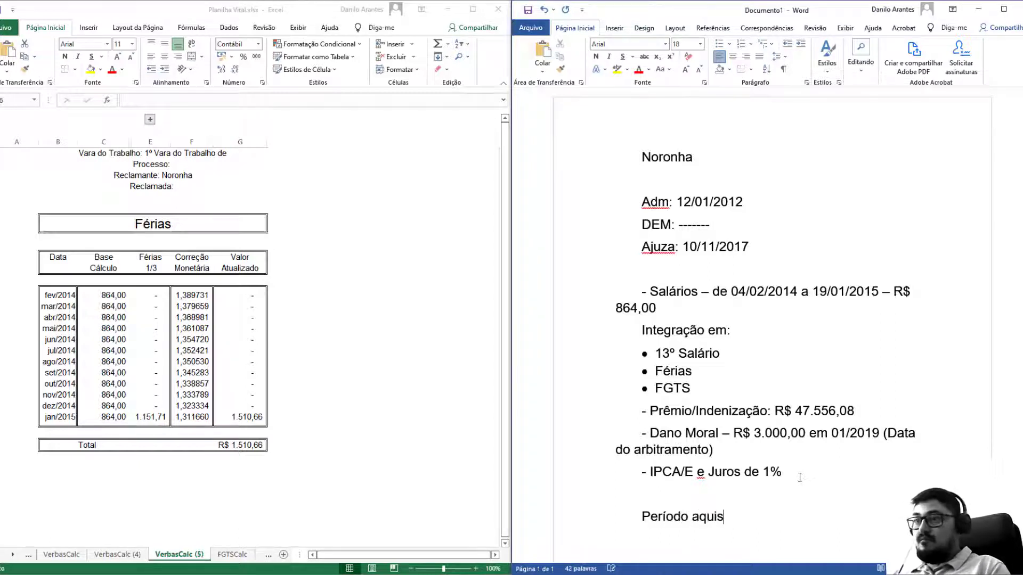
{"action": "type", "text": "itivo completo, p"}
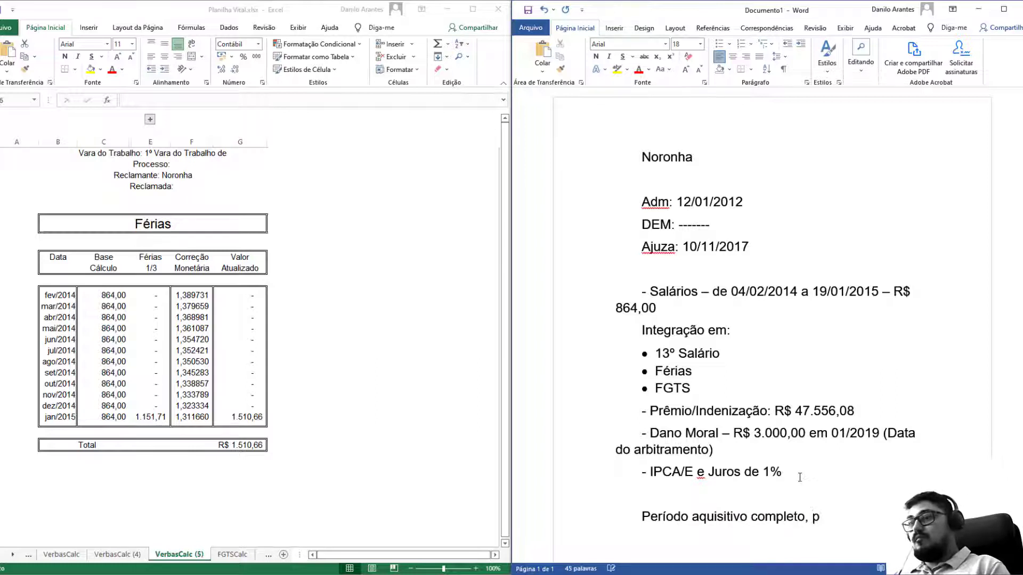
{"action": "key", "text": "BackSpace"}
{"action": "type", "text": "conta o mês"}
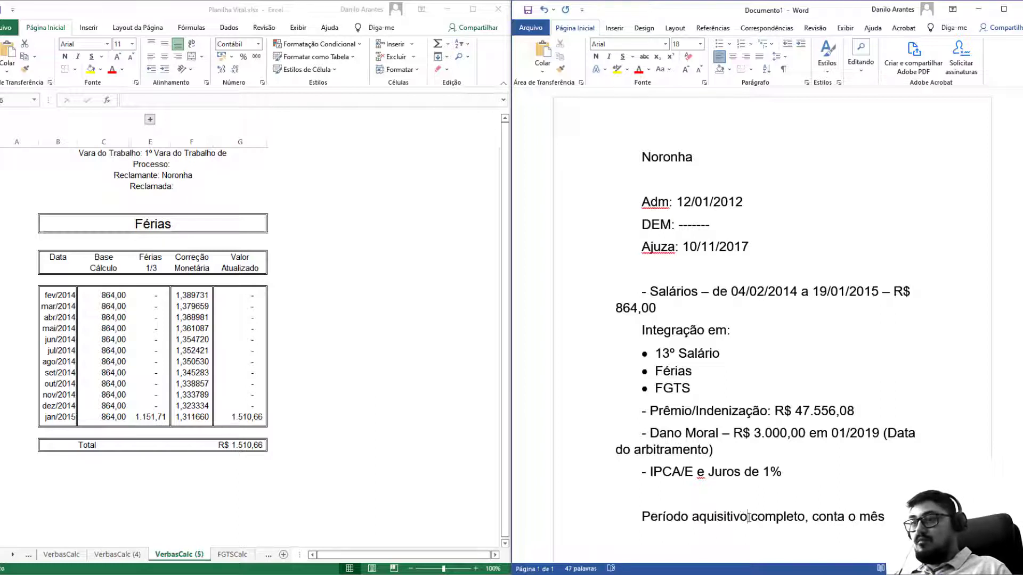
{"action": "type", "text": " de féria"}
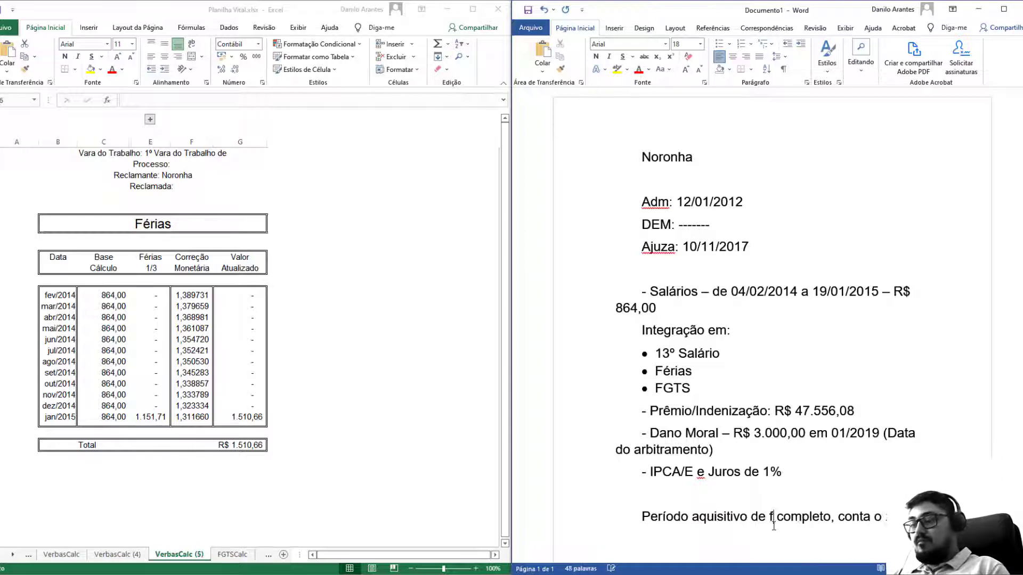
{"action": "type", "text": "s"}
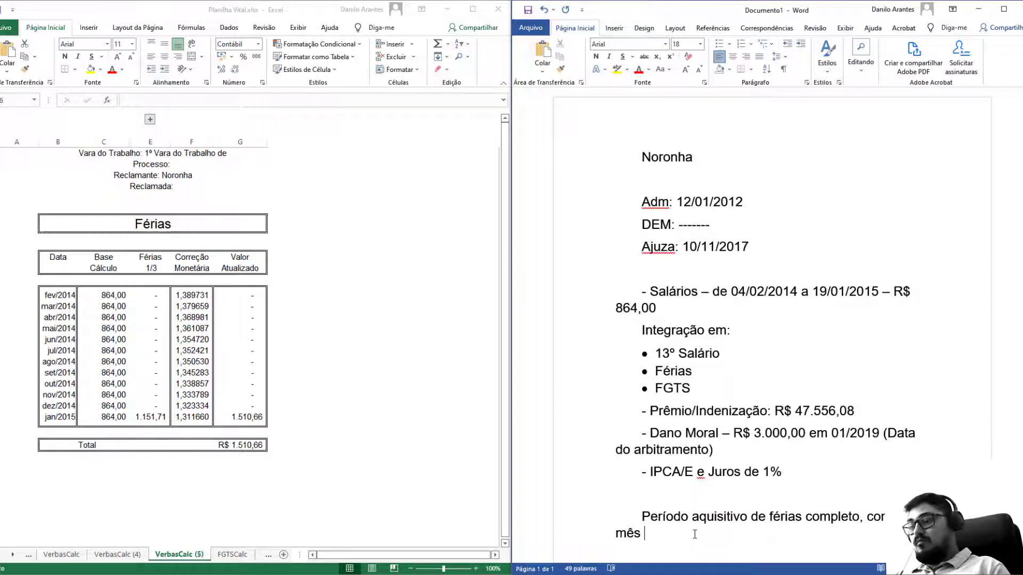
{"action": "type", "text": "patir "}
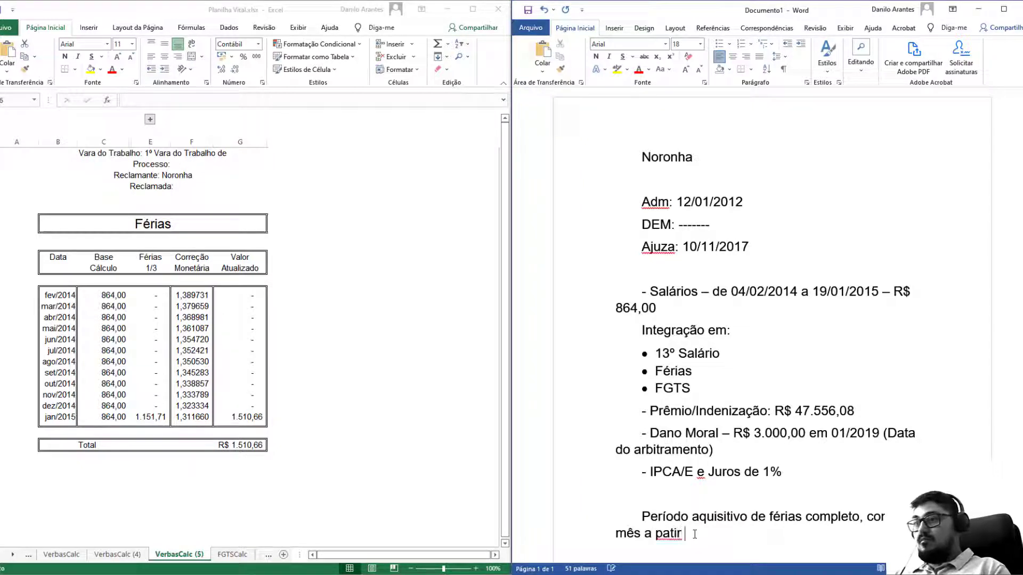
{"action": "key", "text": "BackSpace"}
{"action": "key", "text": "BackSpace"}
{"action": "key", "text": "BackSpace"}
{"action": "key", "text": "BackSpace"}
{"action": "type", "text": "rtir do 15º"}
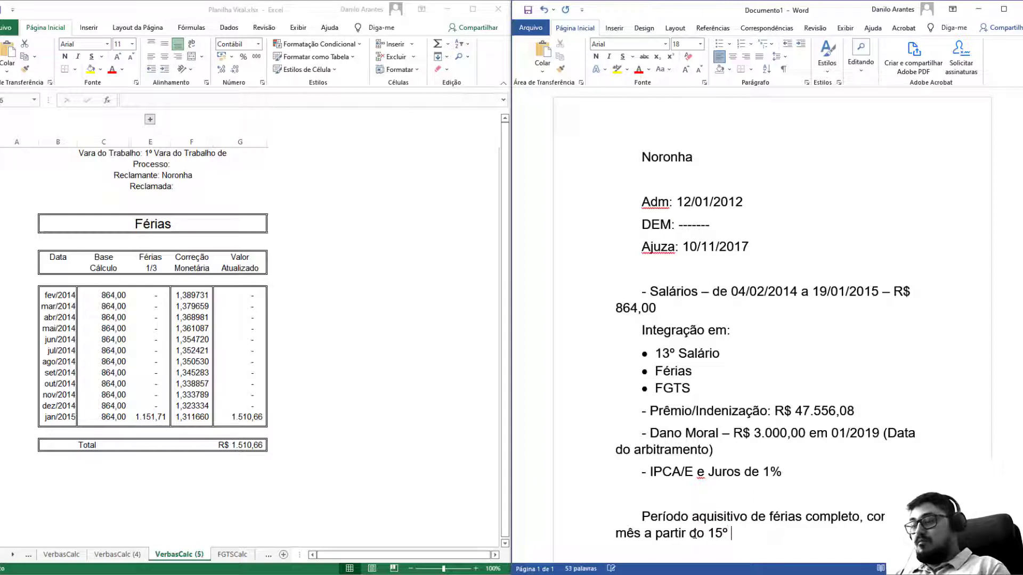
{"action": "type", "text": " dia trabalhado"}
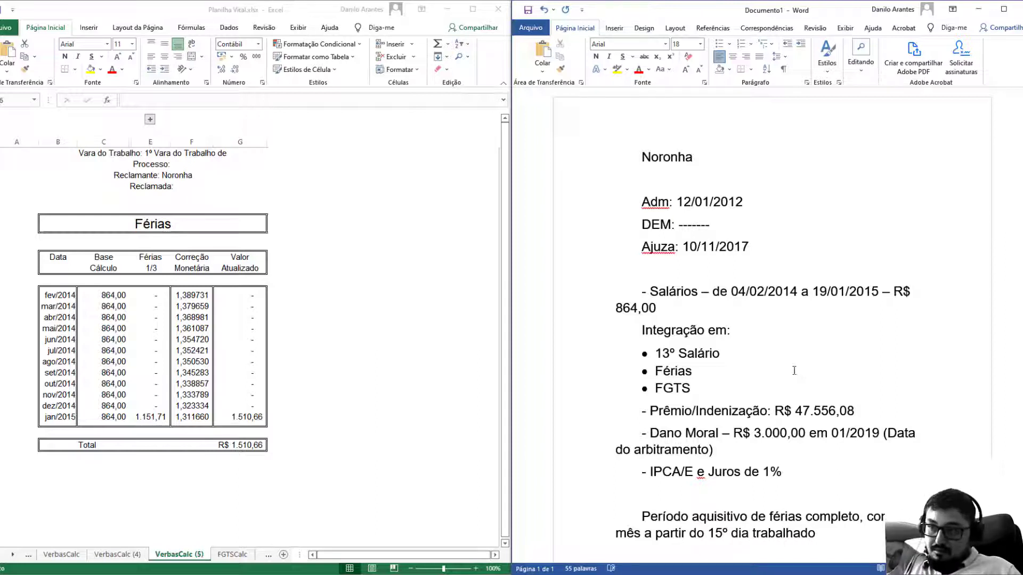
{"action": "left_click", "coordinate": [233, 354]}
Link FGTSCalc's Base Cálculo to the proportional salaries on VerbasCalc for fev/2014–jan/2015.
{"action": "left_click", "coordinate": [233, 554]}
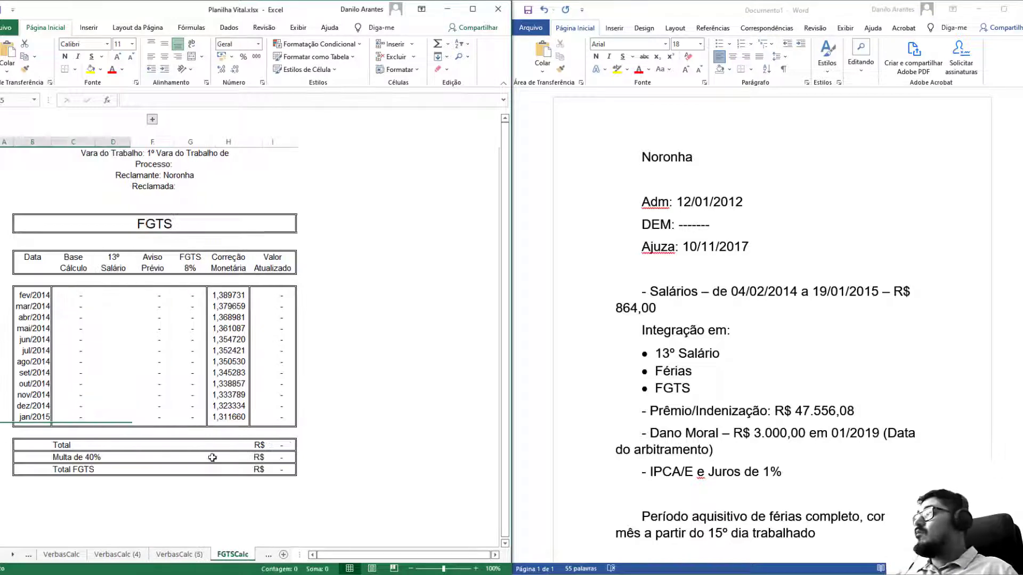
{"action": "left_click", "coordinate": [88, 295]}
{"action": "type", "text": "="}
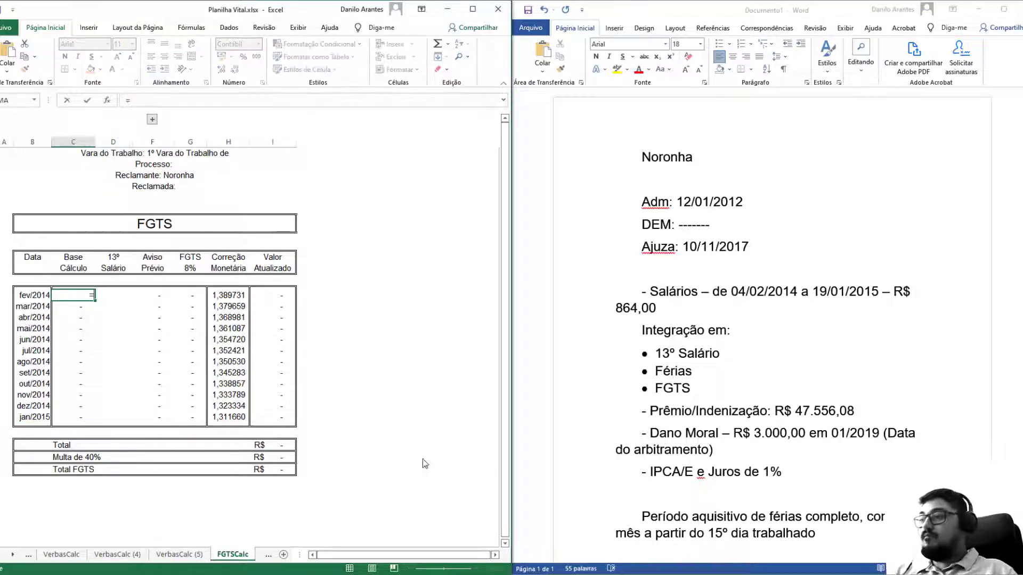
{"action": "left_click", "coordinate": [131, 555]}
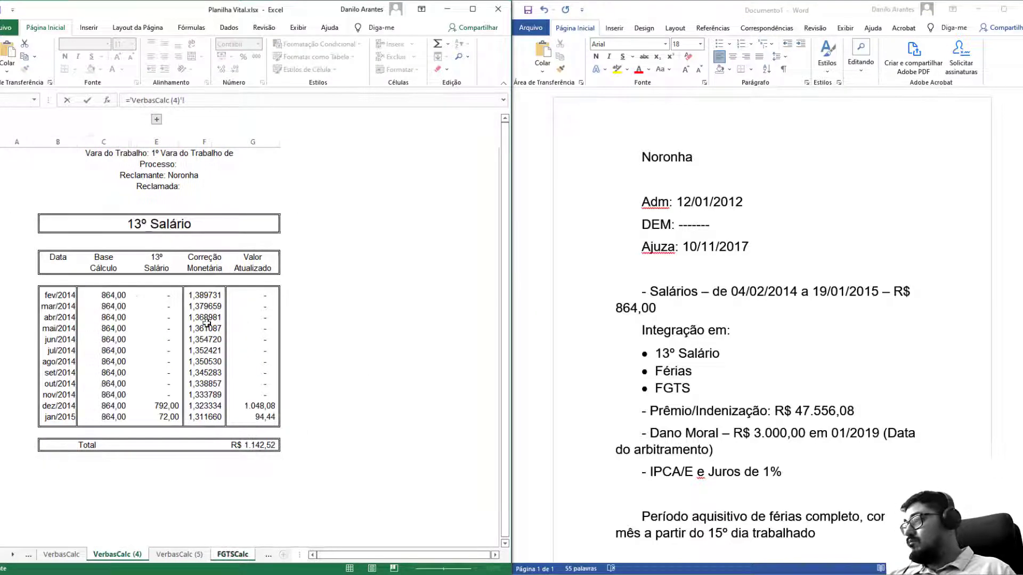
{"action": "left_click", "coordinate": [121, 296]}
{"action": "left_click", "coordinate": [84, 554]}
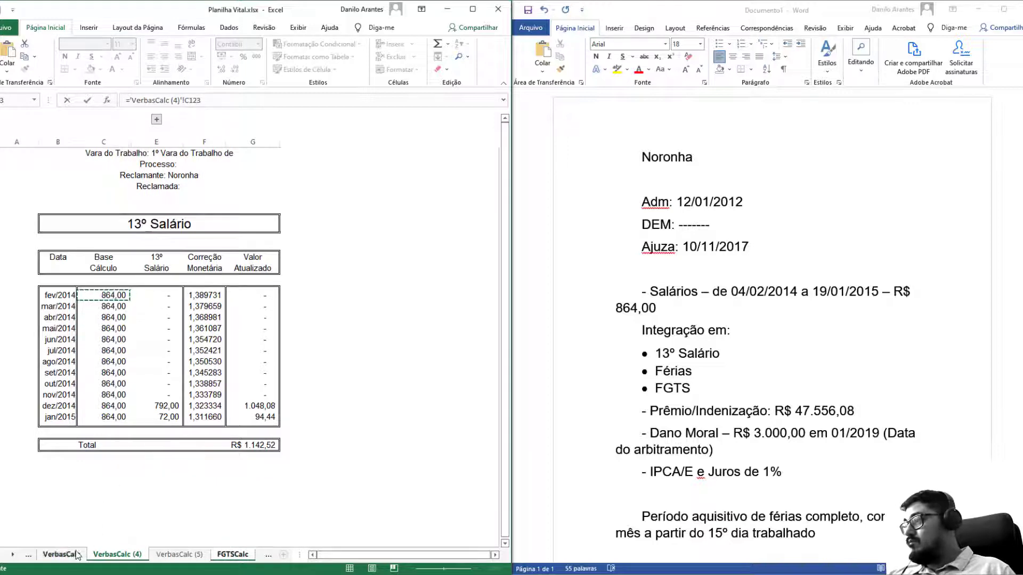
{"action": "left_click", "coordinate": [149, 296]}
{"action": "key", "text": "Return"}
{"action": "left_click", "coordinate": [85, 295]}
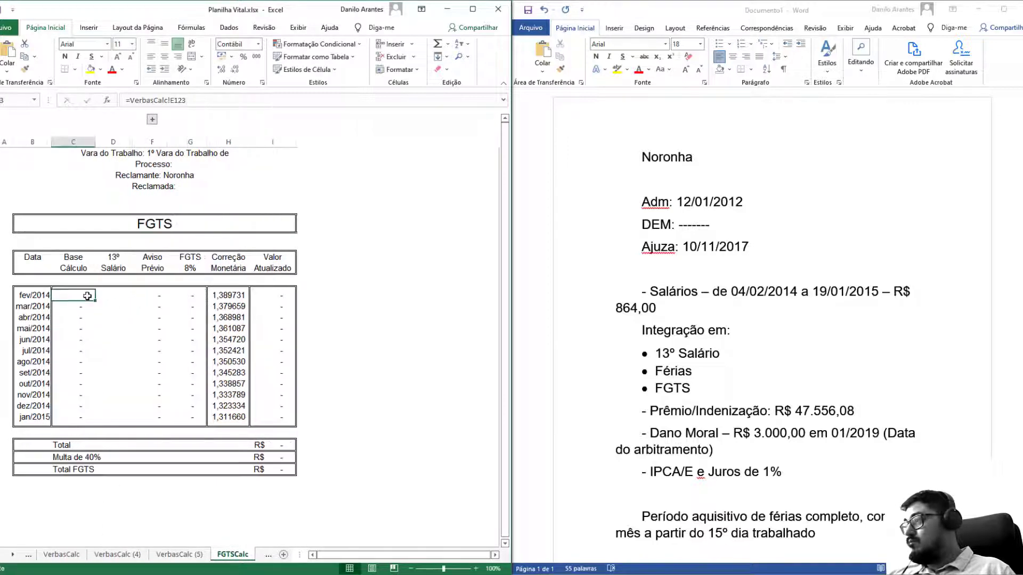
{"action": "left_click_drag", "start_coordinate": [109, 418], "coordinate": [106, 419]}
Link the 13º Salário column to the 13º Salário sheet, fill it down, and hide Aviso Prévio.
{"action": "left_click", "coordinate": [114, 296]}
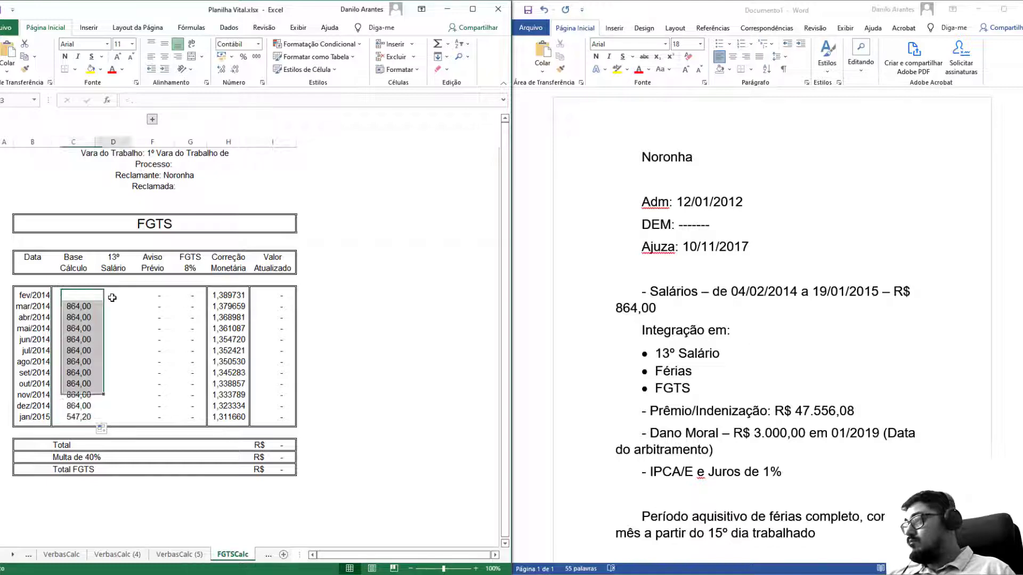
{"action": "type", "text": "="}
{"action": "left_click", "coordinate": [186, 555]}
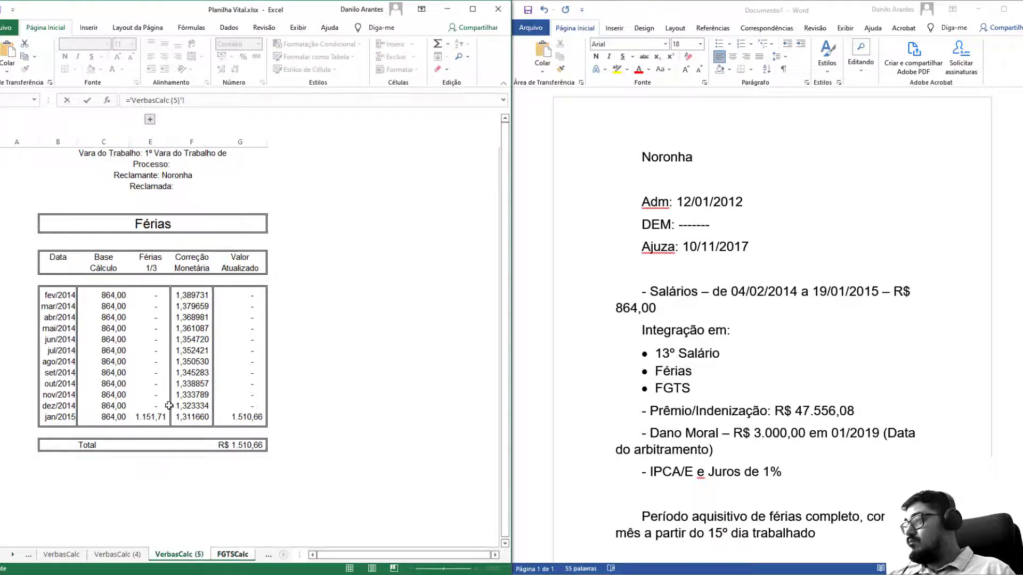
{"action": "left_click", "coordinate": [117, 555]}
{"action": "left_click", "coordinate": [168, 295]}
{"action": "key", "text": "Return"}
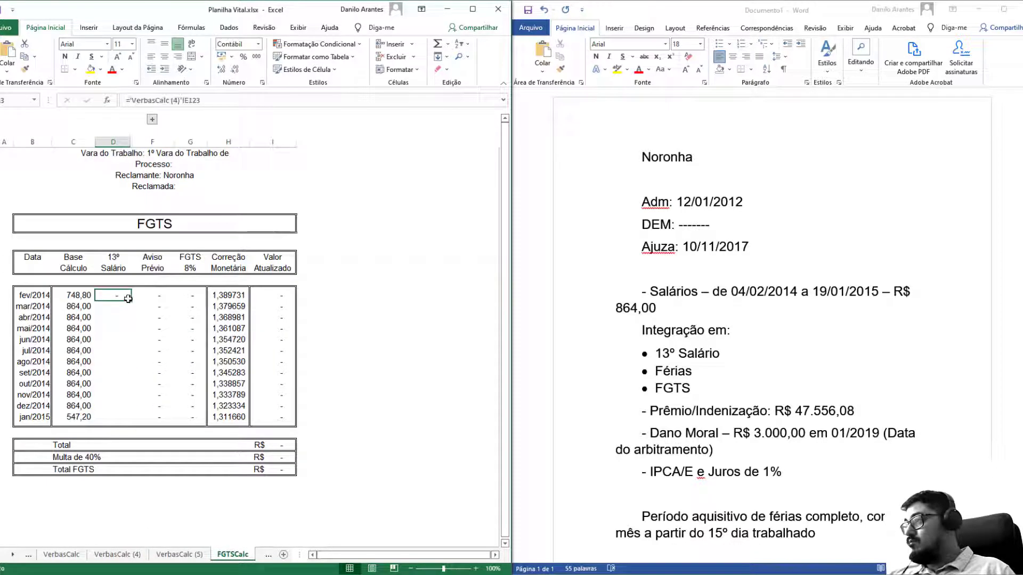
{"action": "left_click_drag", "start_coordinate": [131, 301], "coordinate": [138, 422]}
{"action": "left_click", "coordinate": [170, 363]}
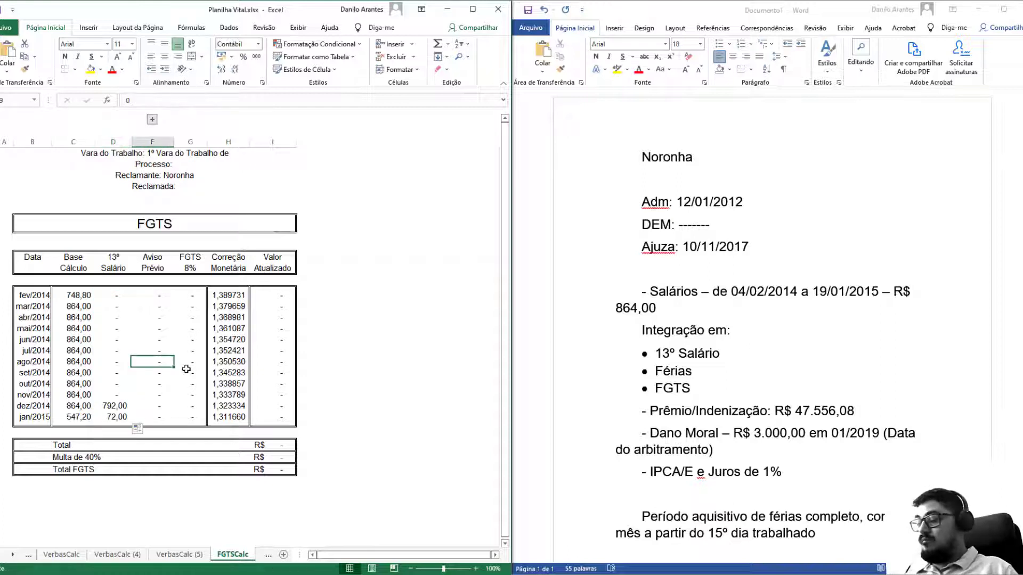
{"action": "key", "text": "ctrl+0"}
Enter =(D123+C123)*8% as the fev/2014 FGTS and fill it down to jan/2015.
{"action": "left_click", "coordinate": [150, 296]}
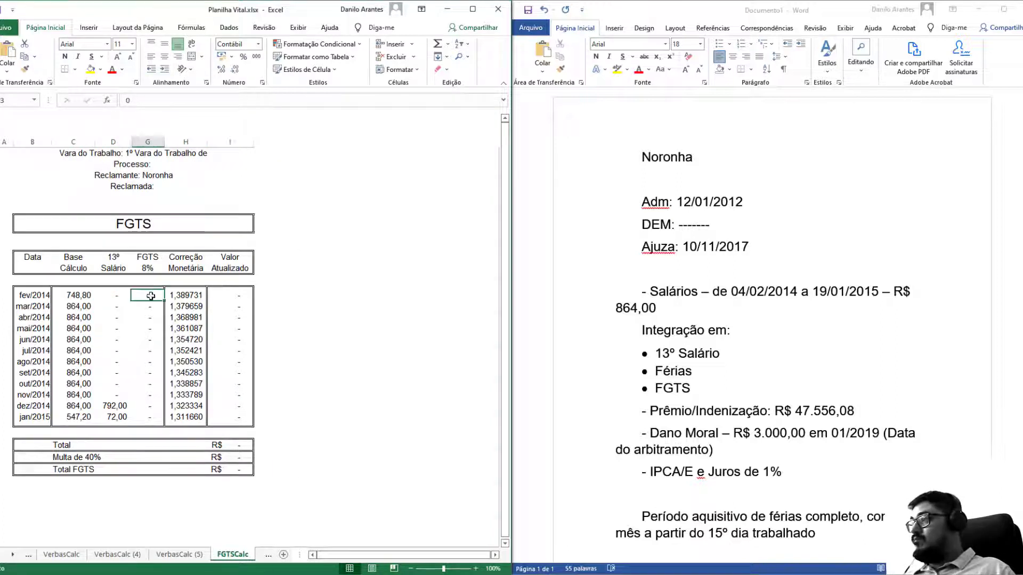
{"action": "type", "text": "=("}
{"action": "key", "text": "Left"}
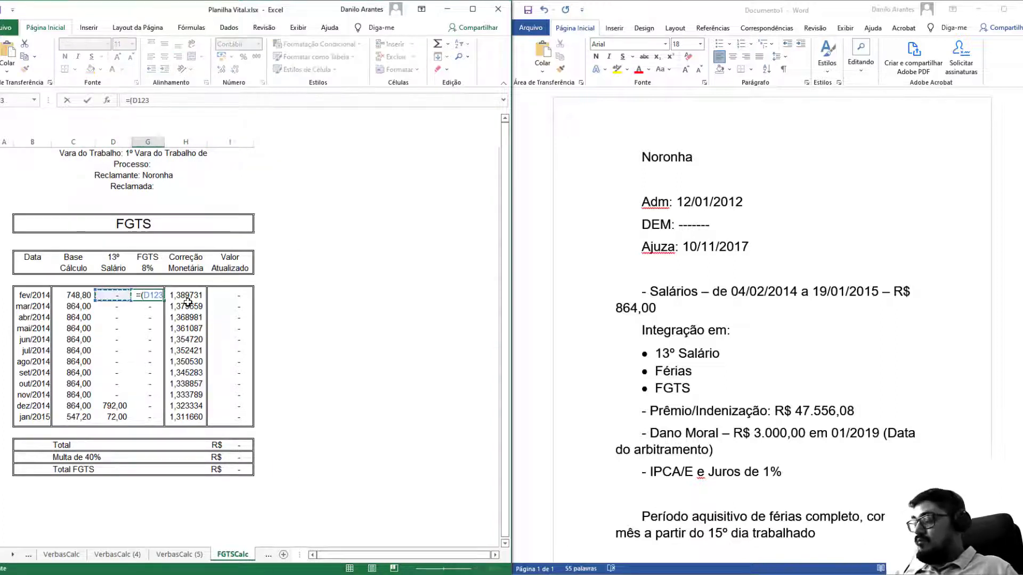
{"action": "type", "text": "+"}
{"action": "key", "text": "Left"}
{"action": "key", "text": "Left"}
{"action": "type", "text": ")"}
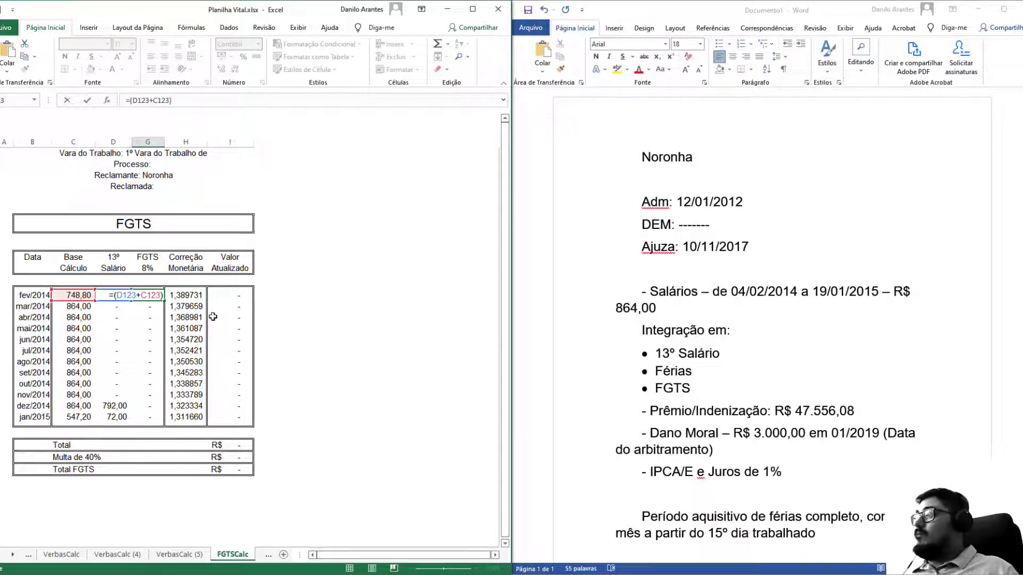
{"action": "type", "text": "*8%"}
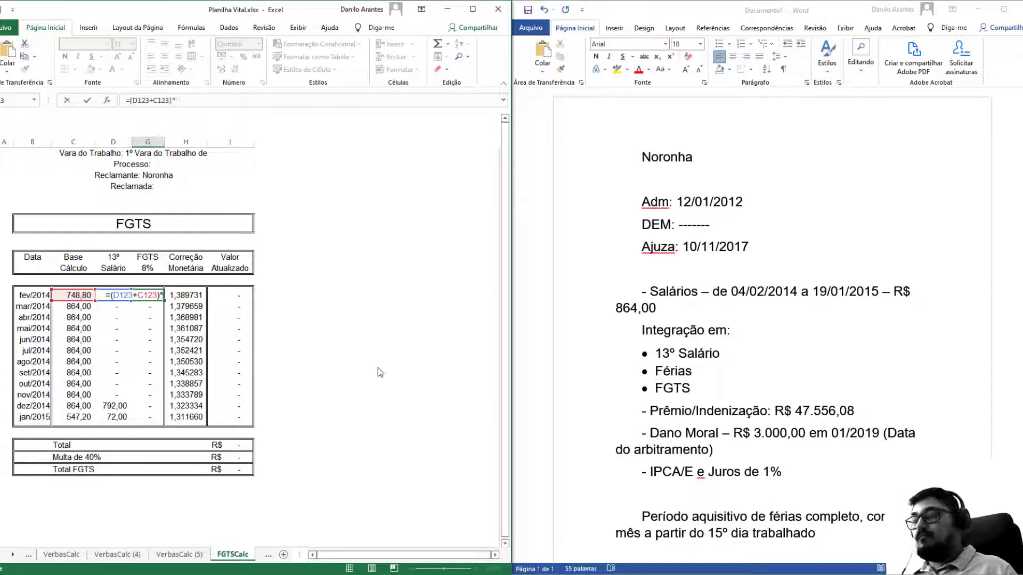
{"action": "key", "text": "Return"}
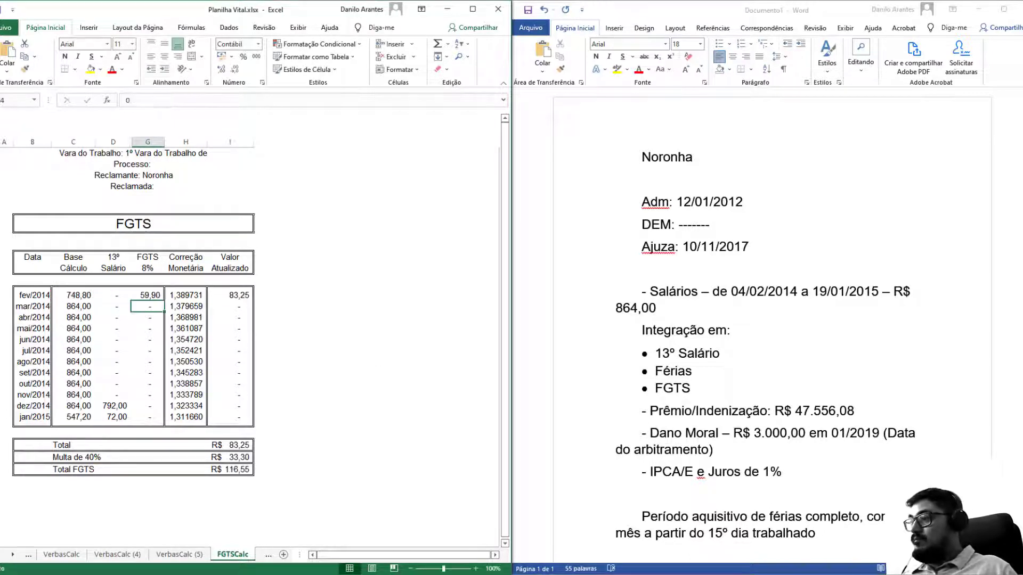
{"action": "key", "text": "F9"}
{"action": "key", "text": "F9"}
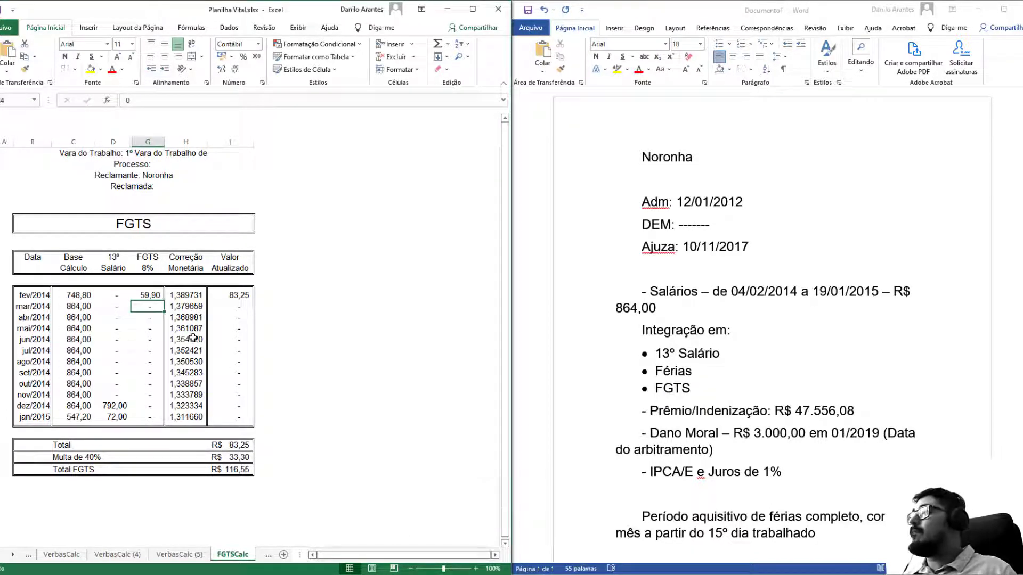
{"action": "left_click", "coordinate": [159, 296]}
{"action": "left_click_drag", "start_coordinate": [164, 300], "coordinate": [163, 420]}
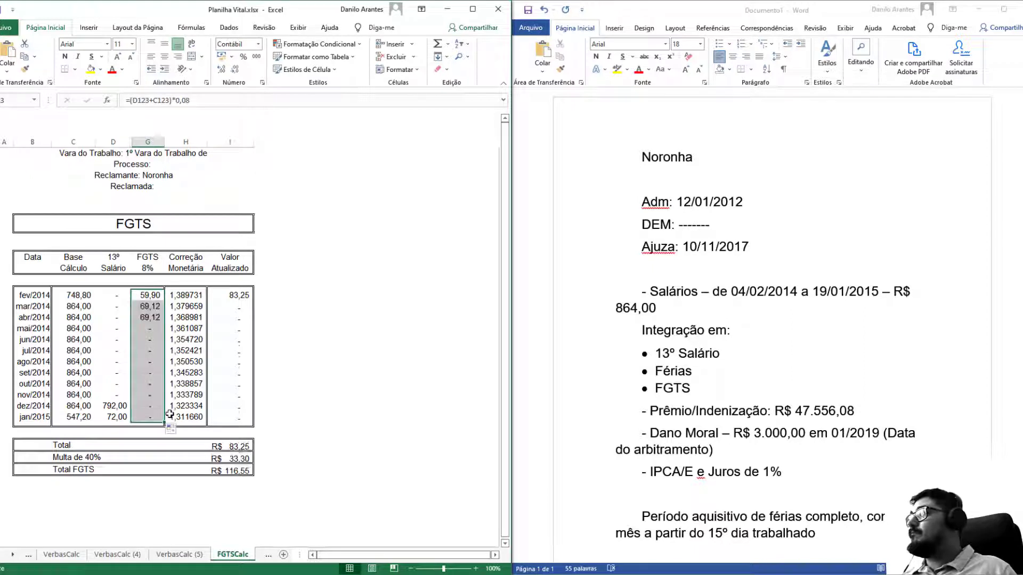
Widen column I and narrow column C so the R$ 1.632,11 Total FGTS shows.
{"action": "double_click", "coordinate": [254, 142]}
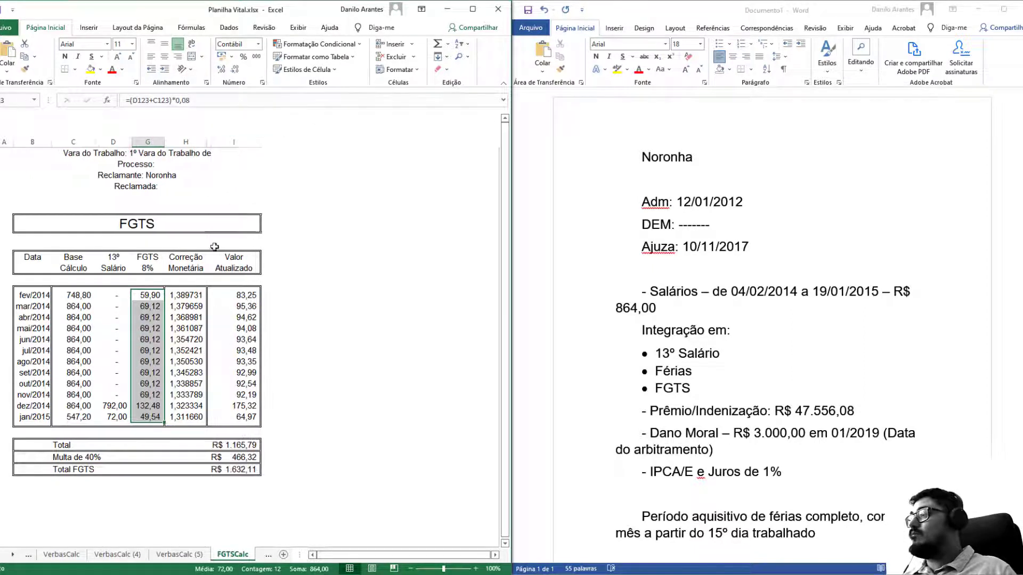
{"action": "left_click", "coordinate": [203, 383]}
{"action": "left_click", "coordinate": [221, 339]}
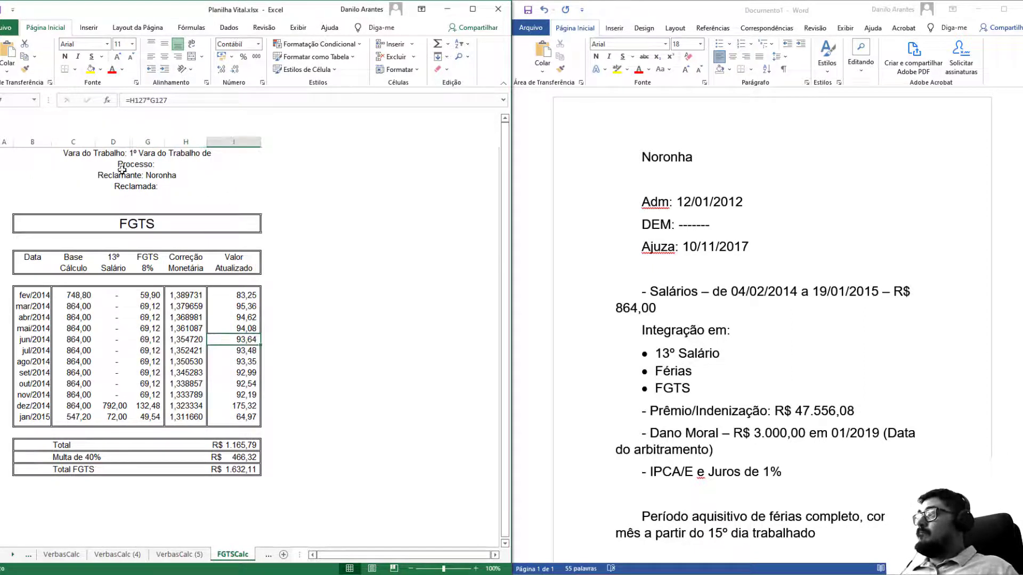
{"action": "left_click_drag", "start_coordinate": [95, 140], "coordinate": [92, 141]}
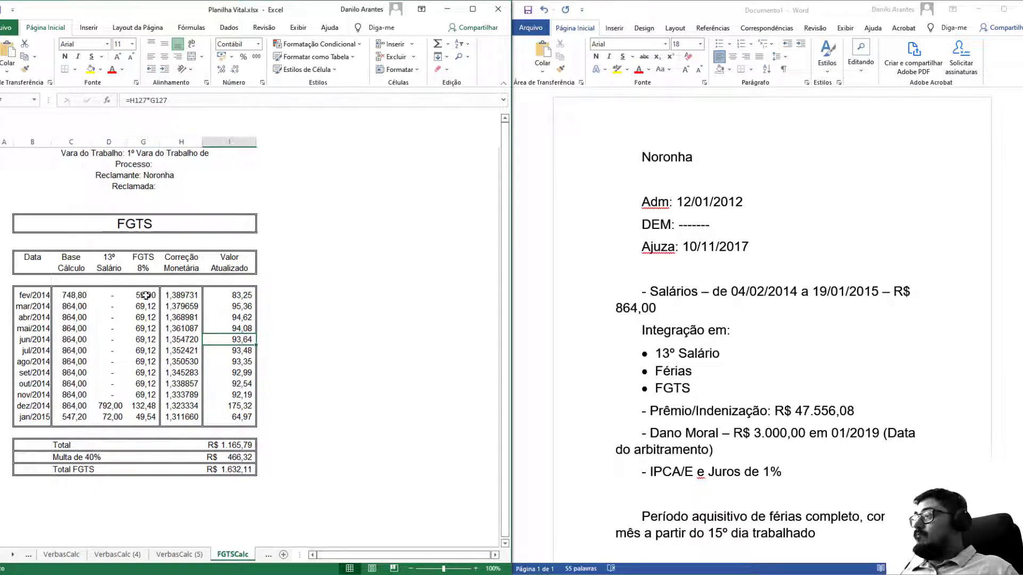
{"action": "left_click", "coordinate": [261, 556]}
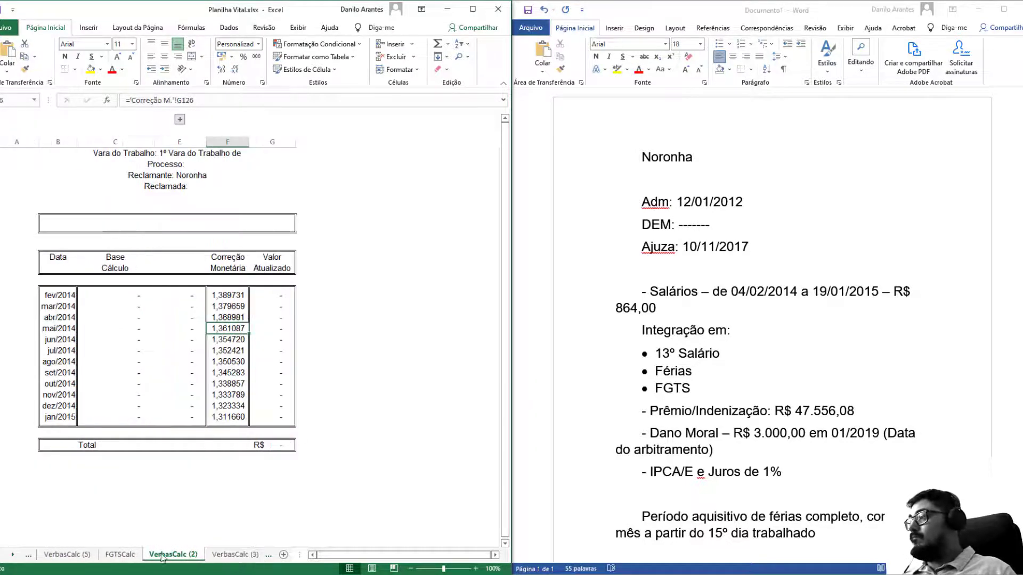
Title the sheet 'Prêmio/Indenização - Ajuizament'.
{"action": "left_click", "coordinate": [147, 228]}
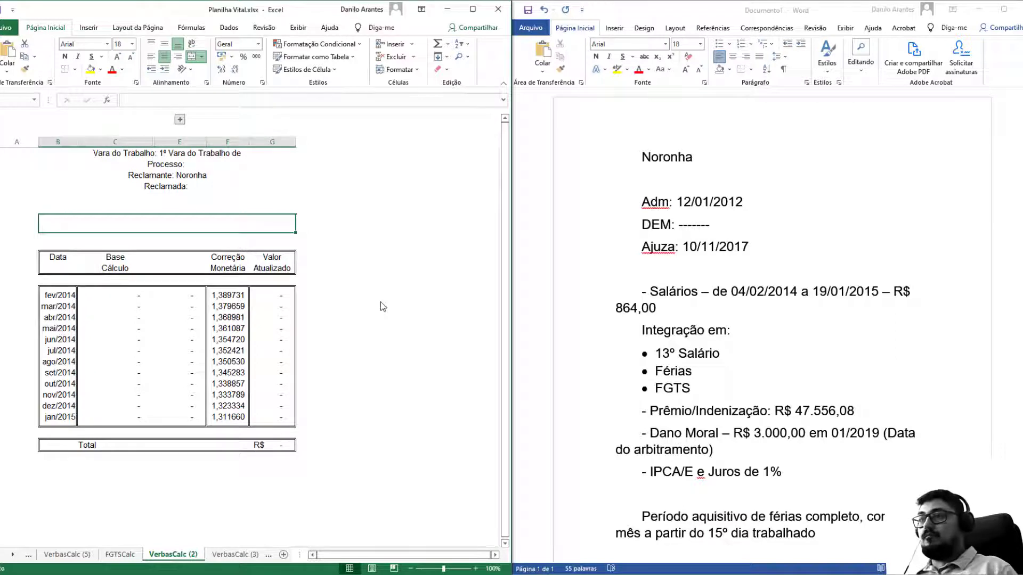
{"action": "type", "text": "Prê"}
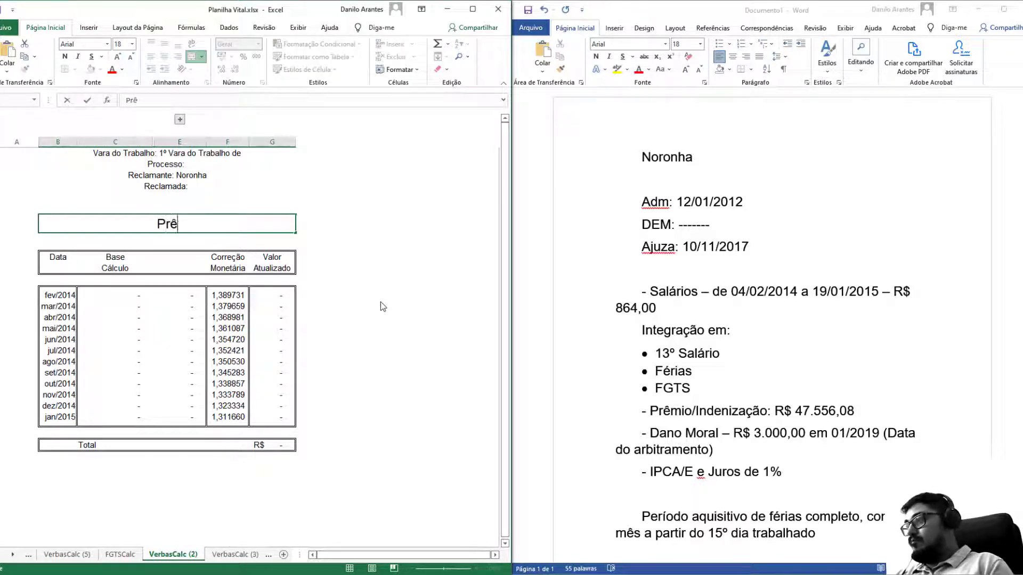
{"action": "type", "text": "mio/I"}
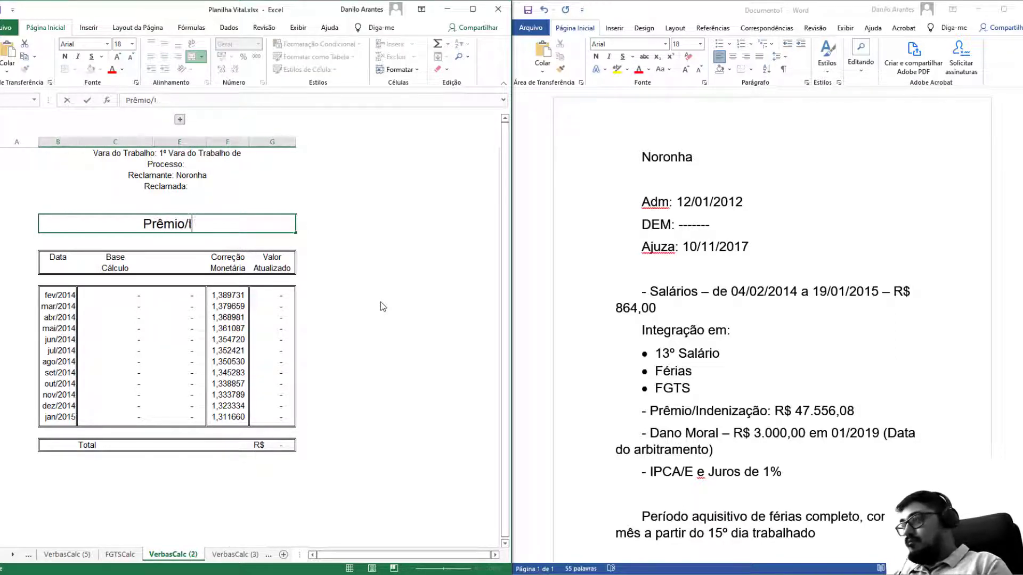
{"action": "type", "text": "ndenização"}
{"action": "key", "text": "Return"}
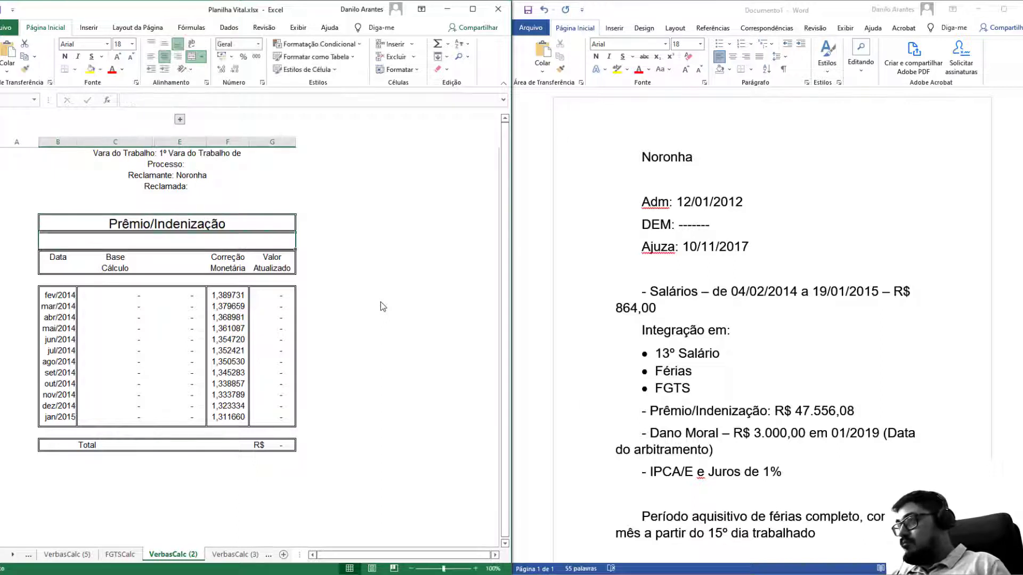
{"action": "left_click", "coordinate": [116, 417]}
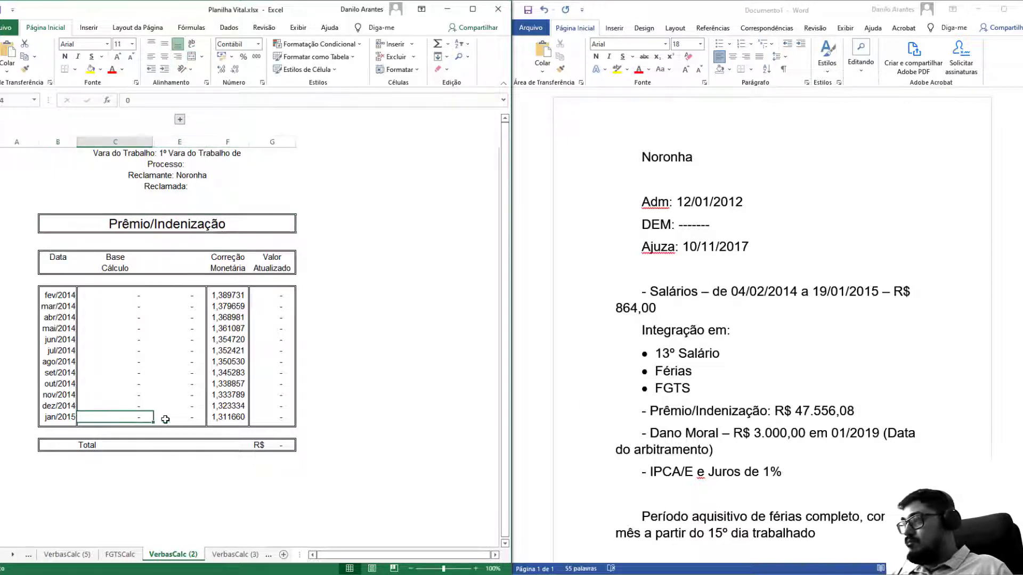
{"action": "type", "text": "4755"}
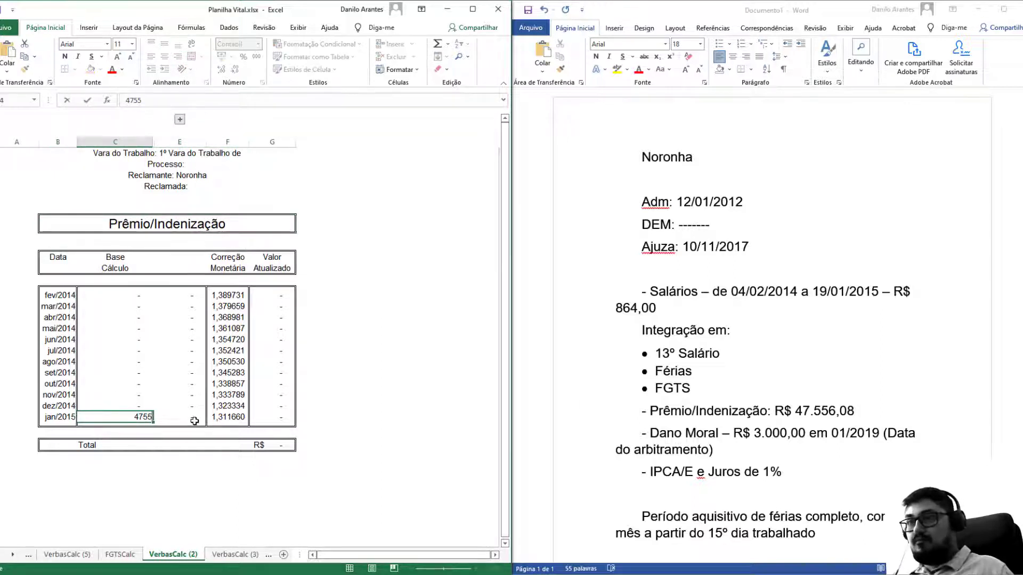
{"action": "key", "text": "BackSpace"}
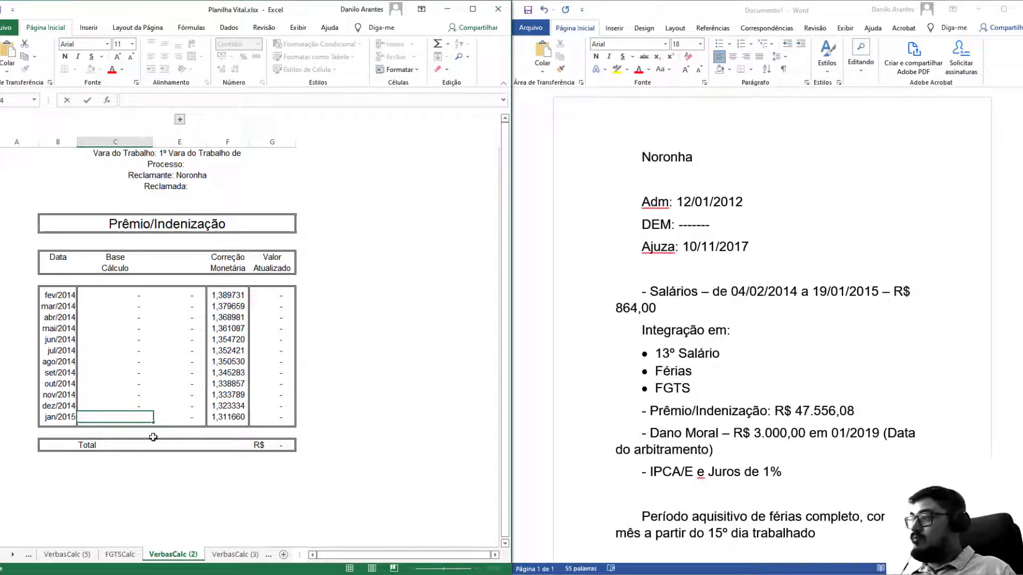
{"action": "key", "text": "Escape"}
{"action": "key", "text": "Up"}
{"action": "key", "text": "Down"}
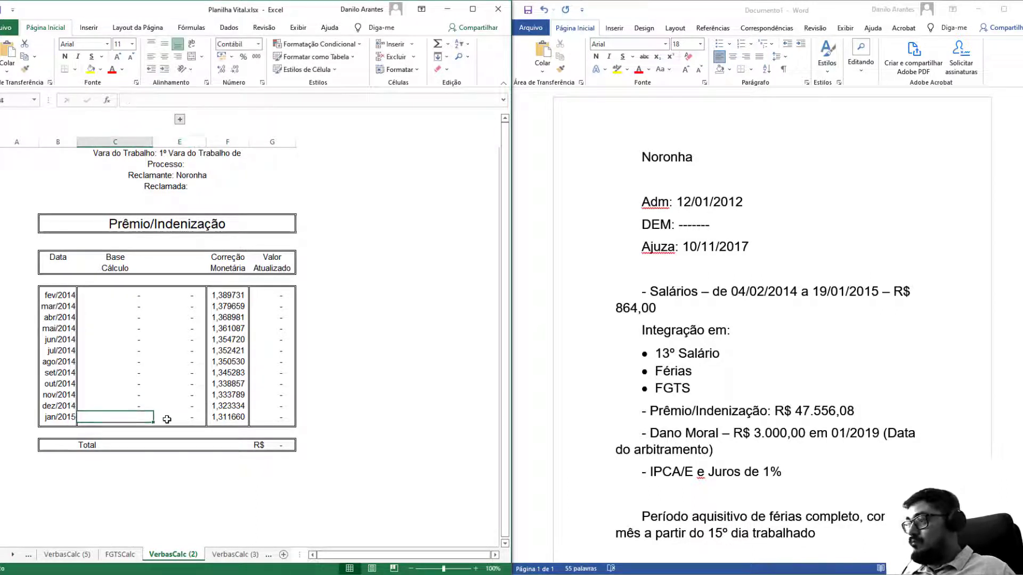
{"action": "key", "text": "Down"}
{"action": "left_click", "coordinate": [883, 412]}
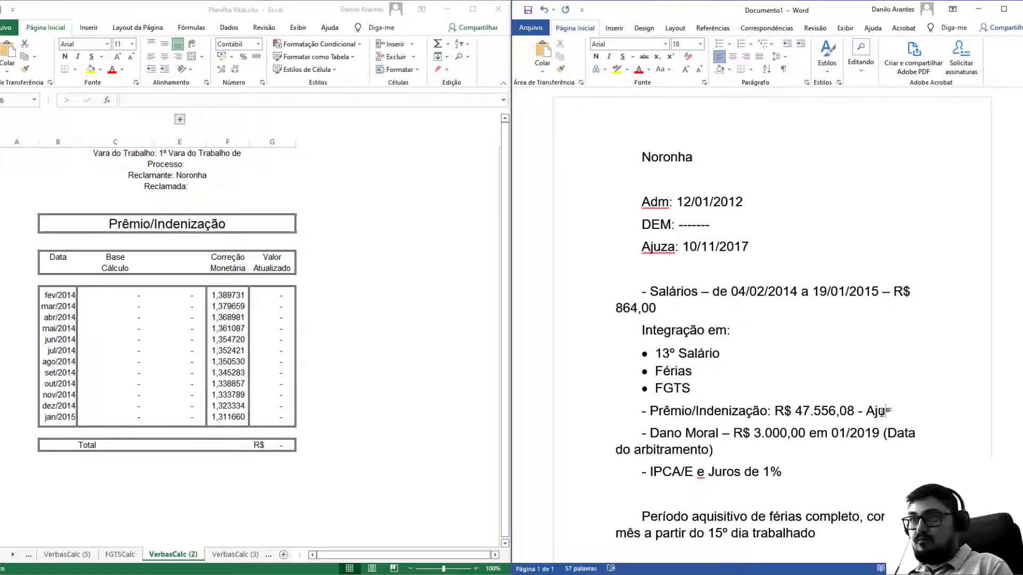
{"action": "type", "text": "- Ajuizamento"}
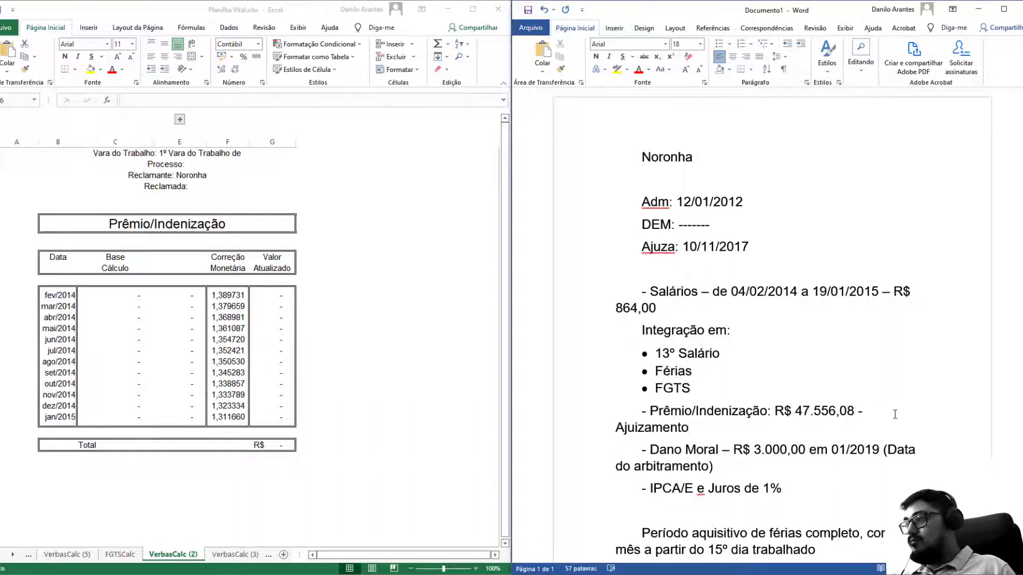
Unhide the hidden month rows from fev/2015 onward.
{"action": "left_click", "coordinate": [177, 368]}
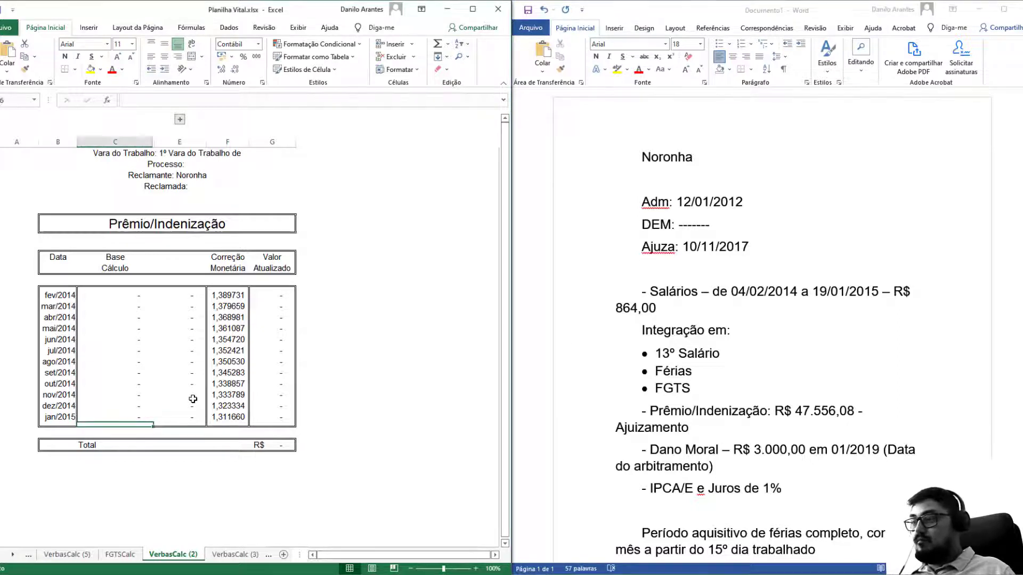
{"action": "left_click_drag", "start_coordinate": [140, 406], "coordinate": [148, 426]}
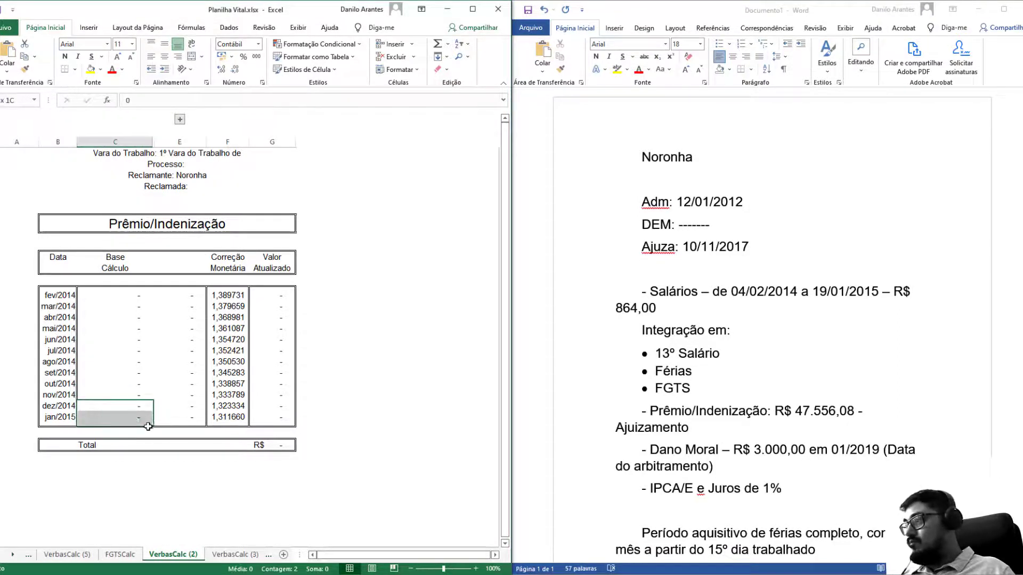
{"action": "left_click", "coordinate": [398, 70]}
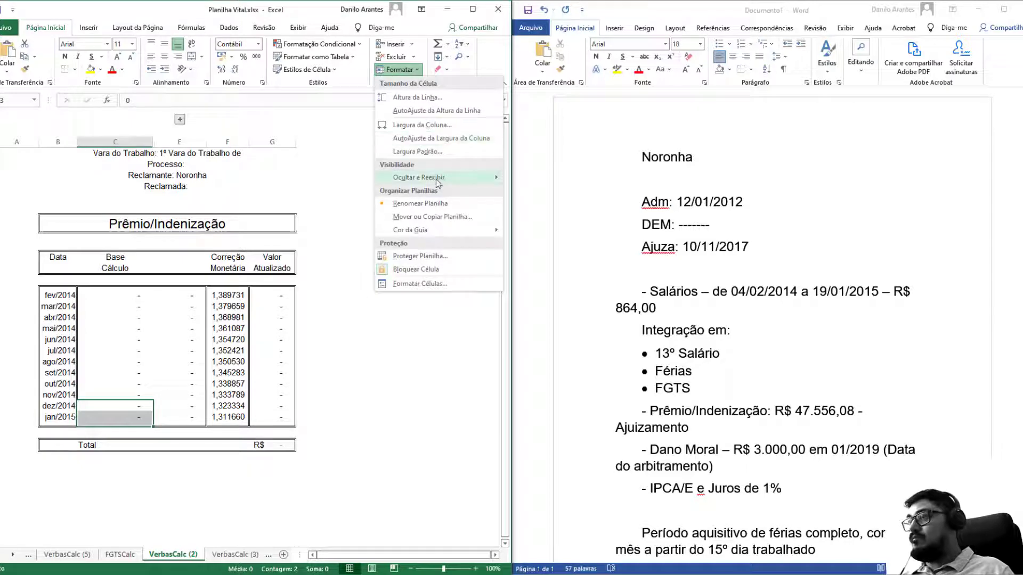
{"action": "mouse_move", "coordinate": [437, 180]}
{"action": "left_click", "coordinate": [559, 224]}
Delete every month row except nov/2017, including dez/2017 to dez/2020.
{"action": "scroll", "coordinate": [167, 439], "scroll_direction": "down", "scroll_amount": 13}
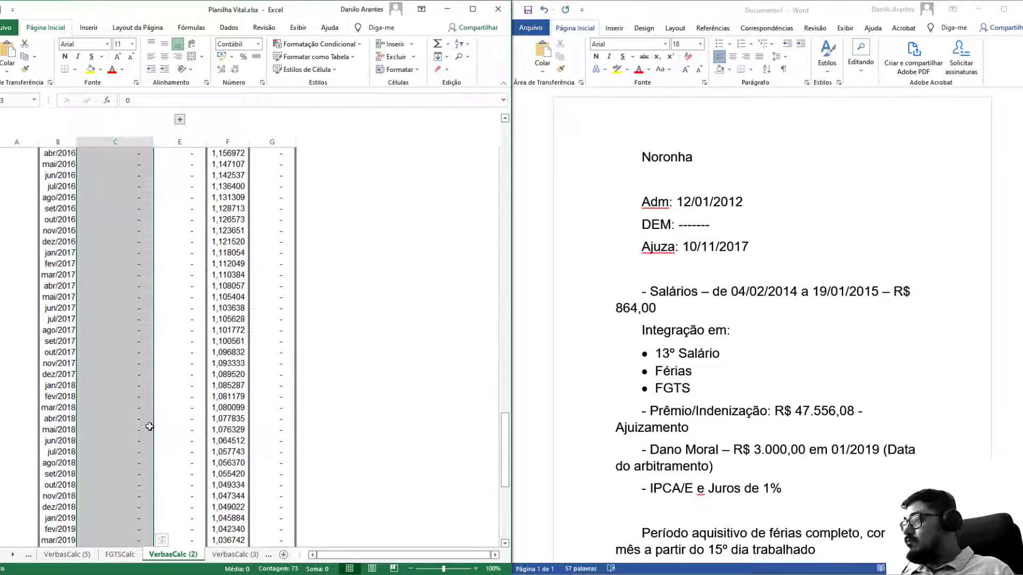
{"action": "left_click", "coordinate": [63, 375]}
{"action": "left_click_drag", "start_coordinate": [63, 374], "coordinate": [206, 530]}
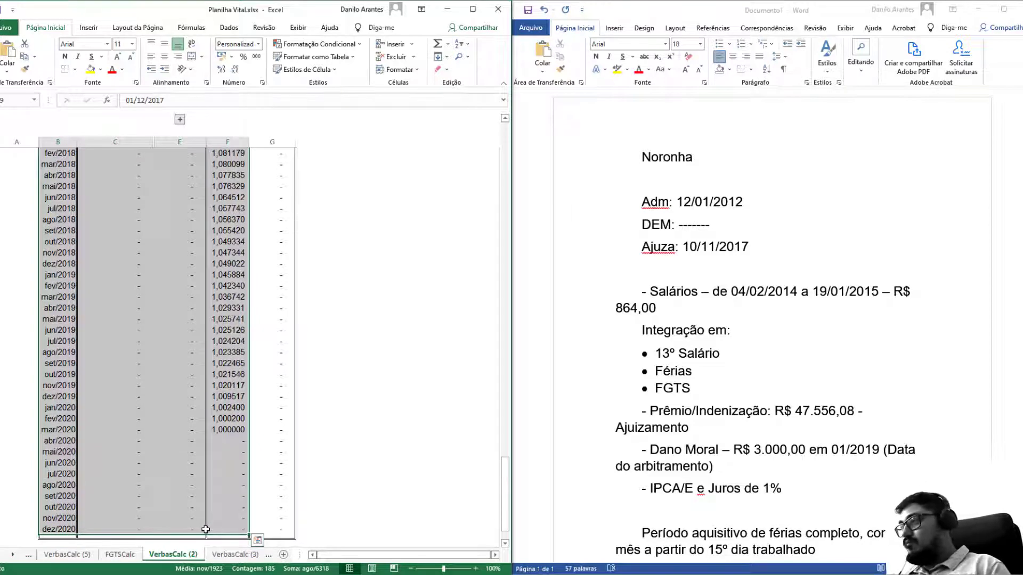
{"action": "key", "text": "ctrl+minus"}
{"action": "left_click_drag", "start_coordinate": [60, 331], "coordinate": [77, 157]}
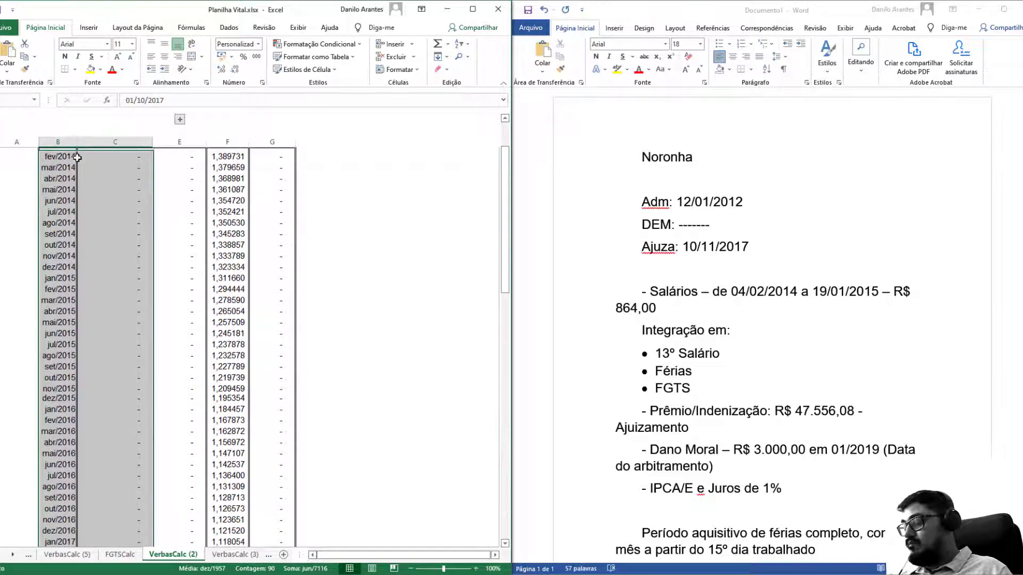
{"action": "key", "text": "ctrl+minus"}
Enter 47.556,08 as the nov/2017 Base Cálculo value.
{"action": "scroll", "coordinate": [77, 156], "scroll_direction": "up", "scroll_amount": 4}
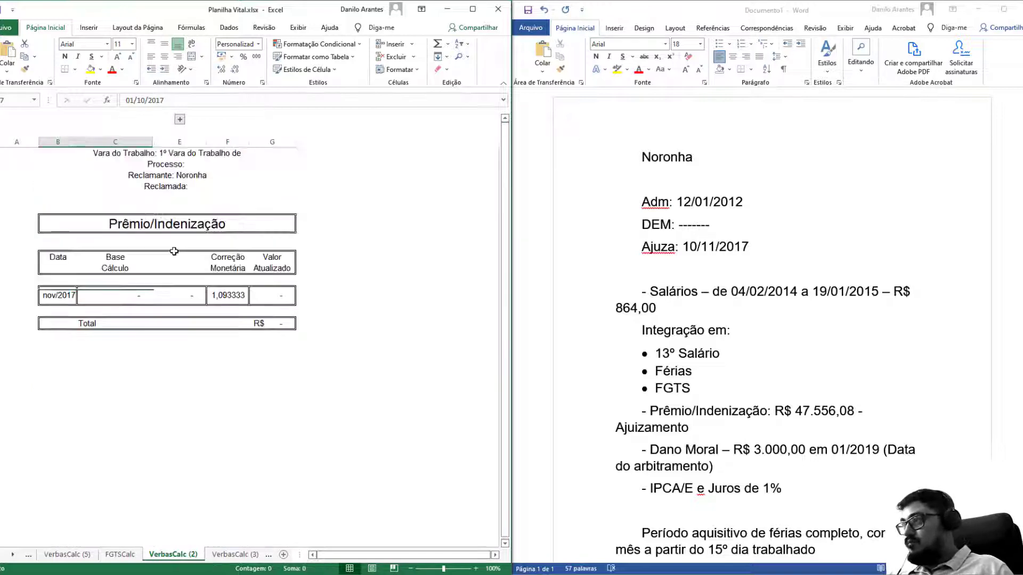
{"action": "left_click", "coordinate": [142, 299]}
{"action": "type", "text": "47556,08"}
{"action": "key", "text": "Return"}
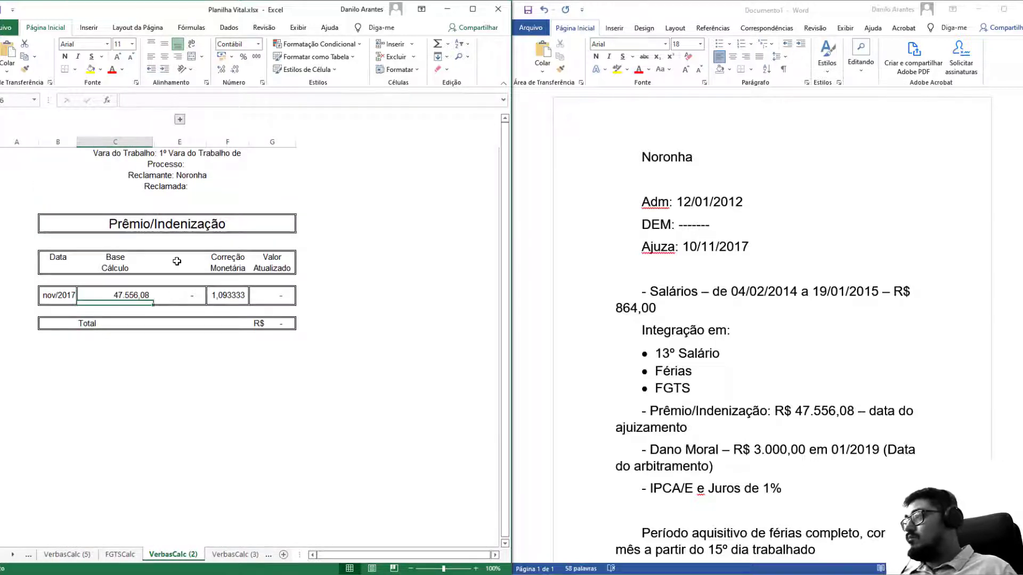
Head column E 'Prêmio / Indenização' and link its nov/2017 cell to the base value.
{"action": "left_click", "coordinate": [177, 261]}
{"action": "type", "text": "Pr"}
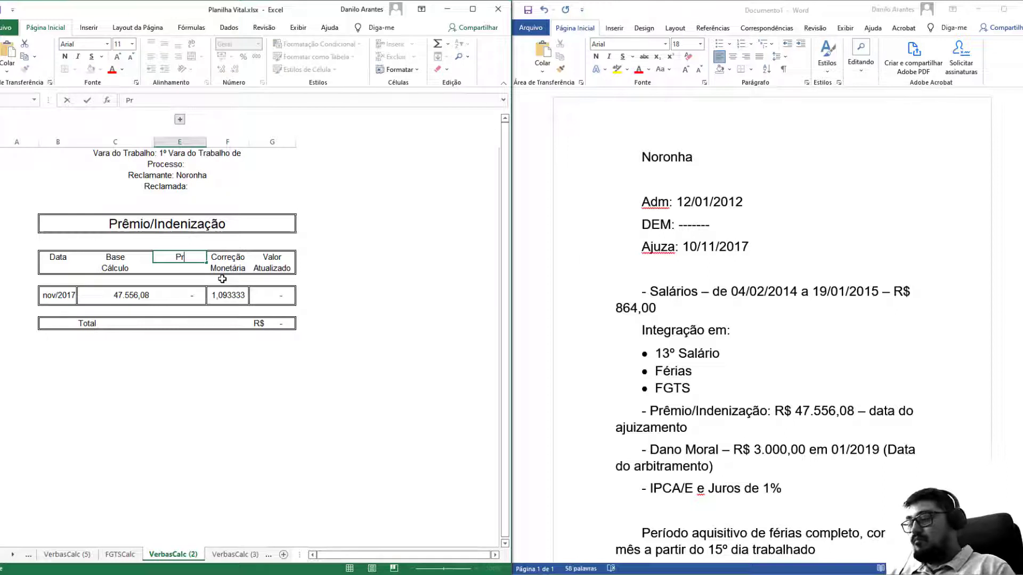
{"action": "type", "text": "êmio"}
{"action": "key", "text": "alt+Return"}
{"action": "type", "text": "Ind"}
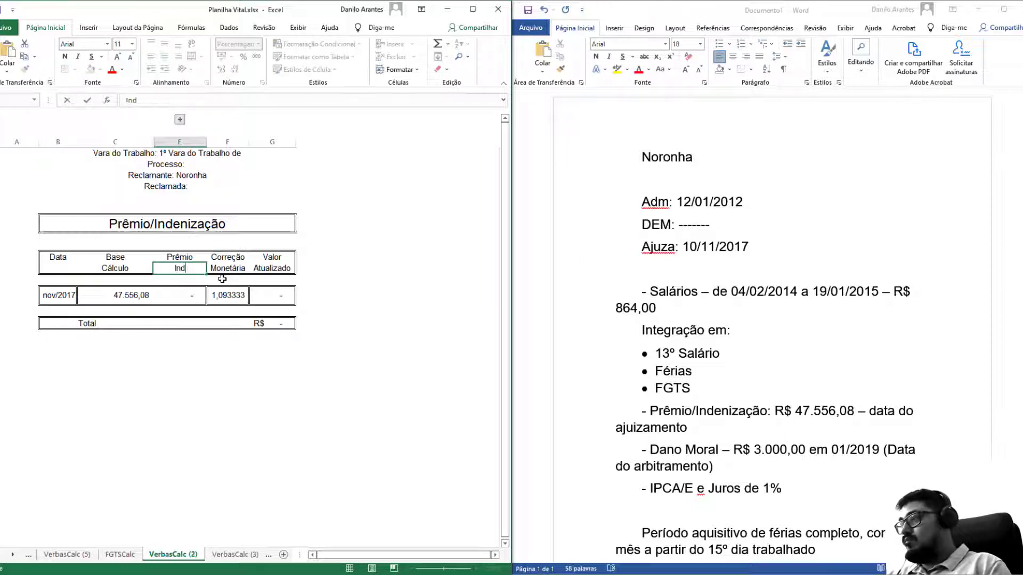
{"action": "type", "text": "enização"}
{"action": "key", "text": "Return"}
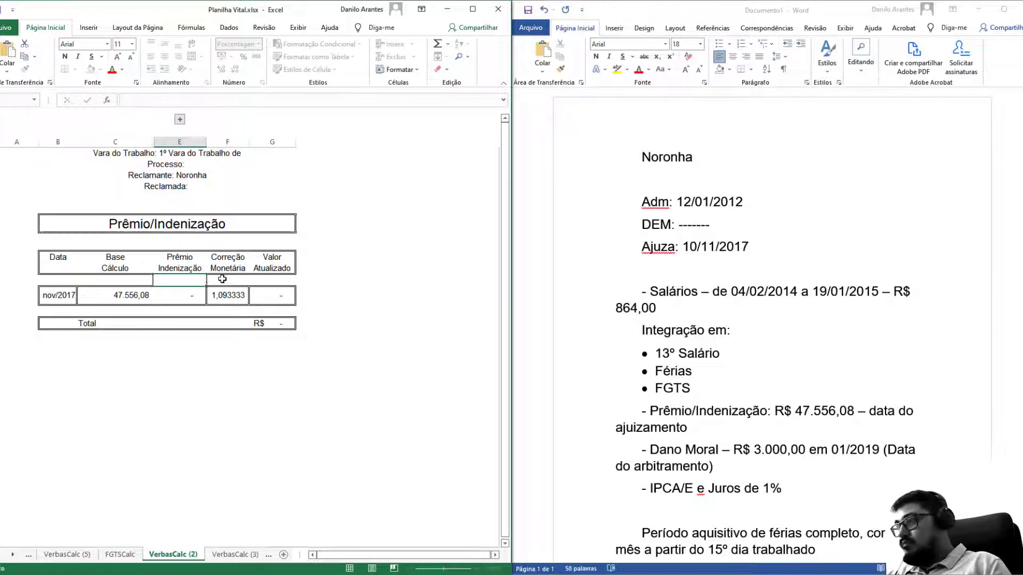
{"action": "key", "text": "Down"}
{"action": "type", "text": "="}
{"action": "key", "text": "Left"}
{"action": "key", "text": "Return"}
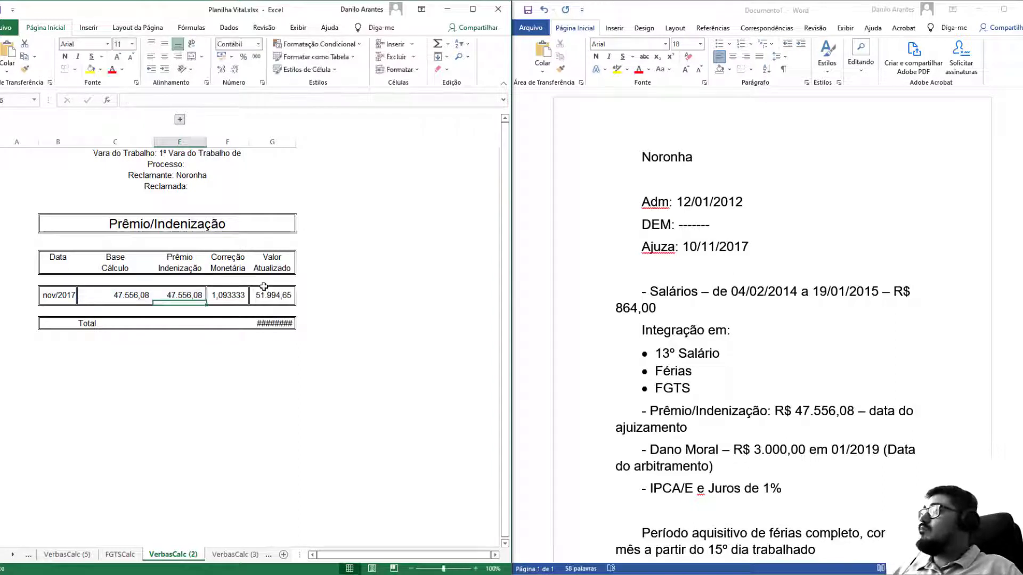
{"action": "left_click", "coordinate": [222, 553]}
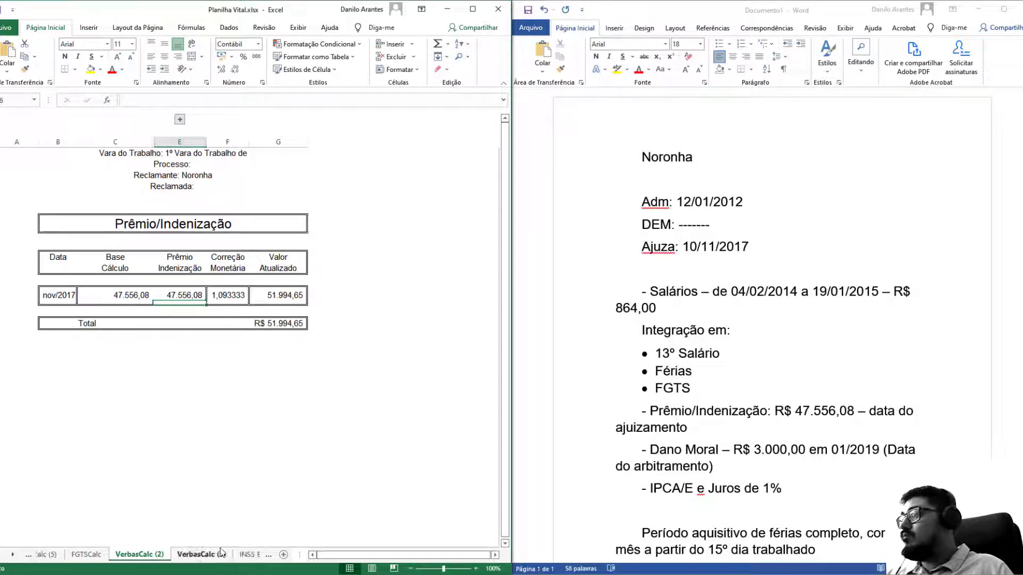
Retitle the sheet Dano Moral and unhide the hidden month rows.
{"action": "left_click", "coordinate": [219, 229]}
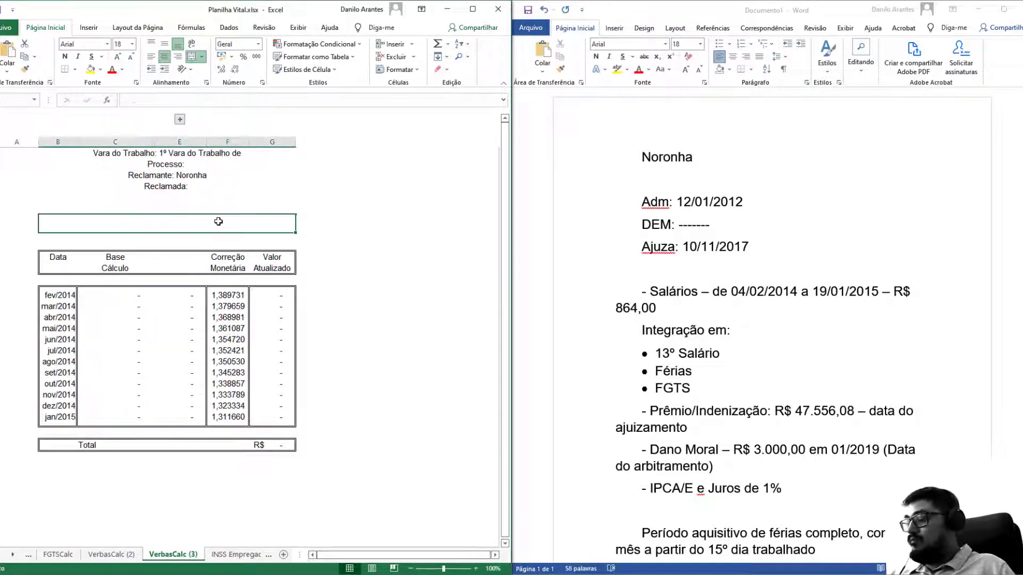
{"action": "type", "text": "Dano Moral"}
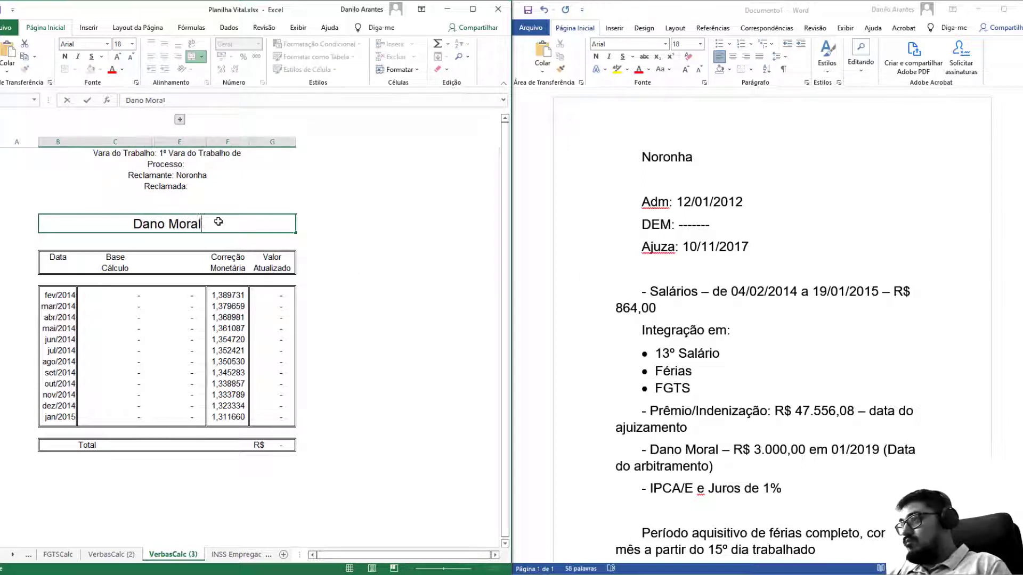
{"action": "key", "text": "Return"}
{"action": "left_click_drag", "start_coordinate": [115, 406], "coordinate": [114, 418]}
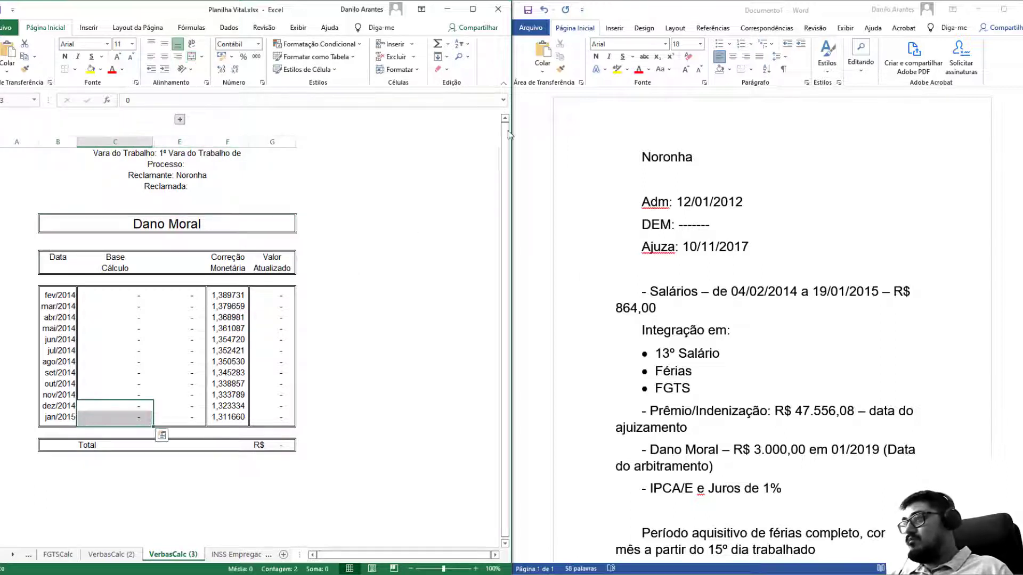
{"action": "left_click", "coordinate": [398, 69]}
{"action": "mouse_move", "coordinate": [468, 181]}
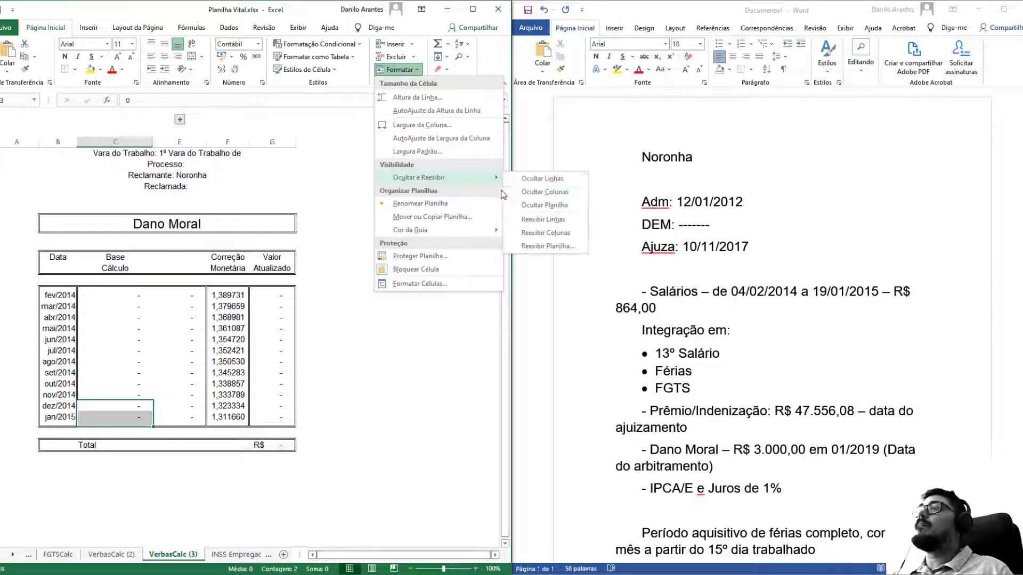
{"action": "left_click", "coordinate": [533, 221]}
Enter a 3.000,00 jan/2019 base and link column E to it.
{"action": "scroll", "coordinate": [124, 373], "scroll_direction": "down", "scroll_amount": 17}
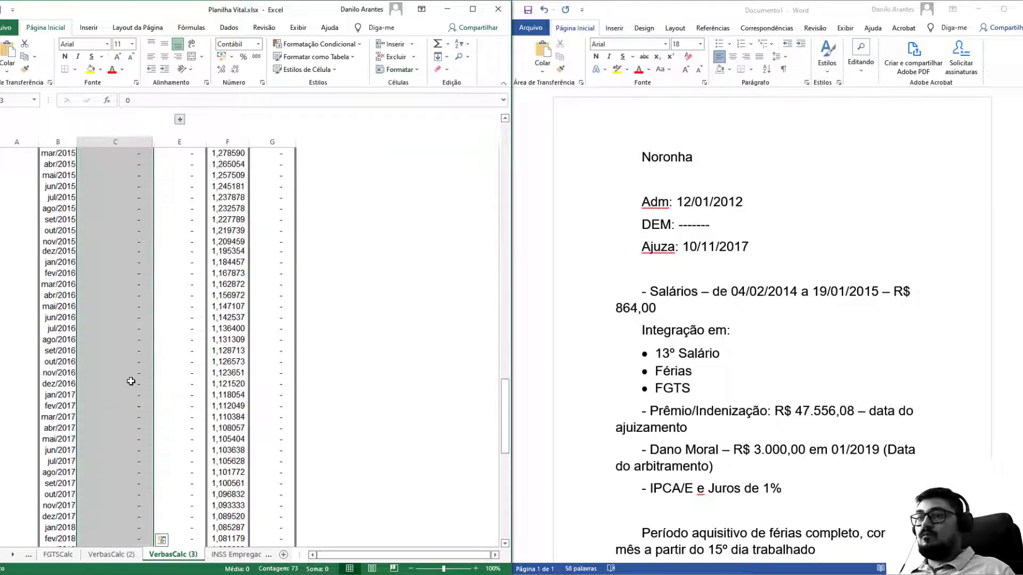
{"action": "left_click", "coordinate": [91, 373]}
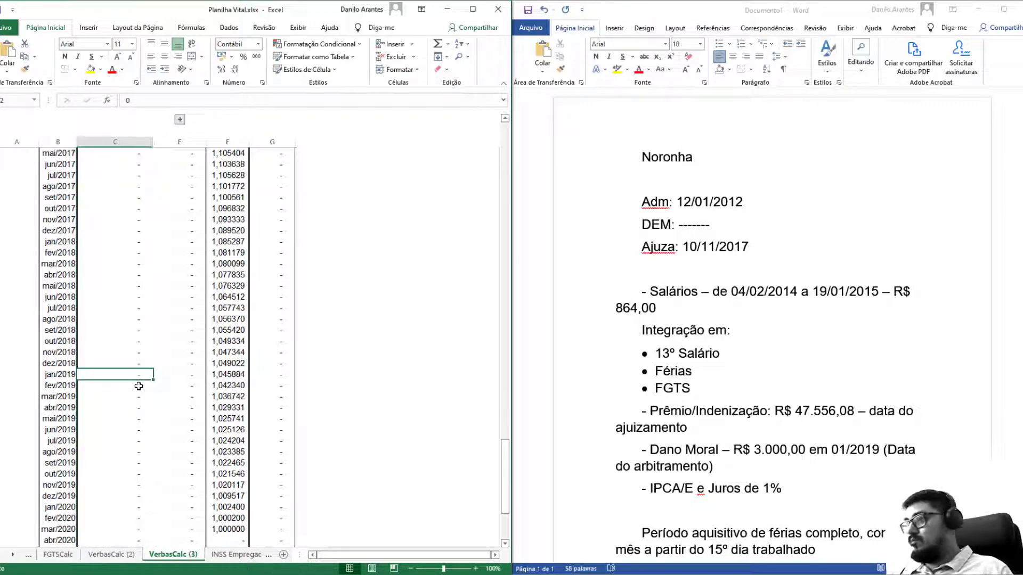
{"action": "type", "text": "3000"}
{"action": "key", "text": "Return"}
{"action": "key", "text": "Up"}
{"action": "key", "text": "Right"}
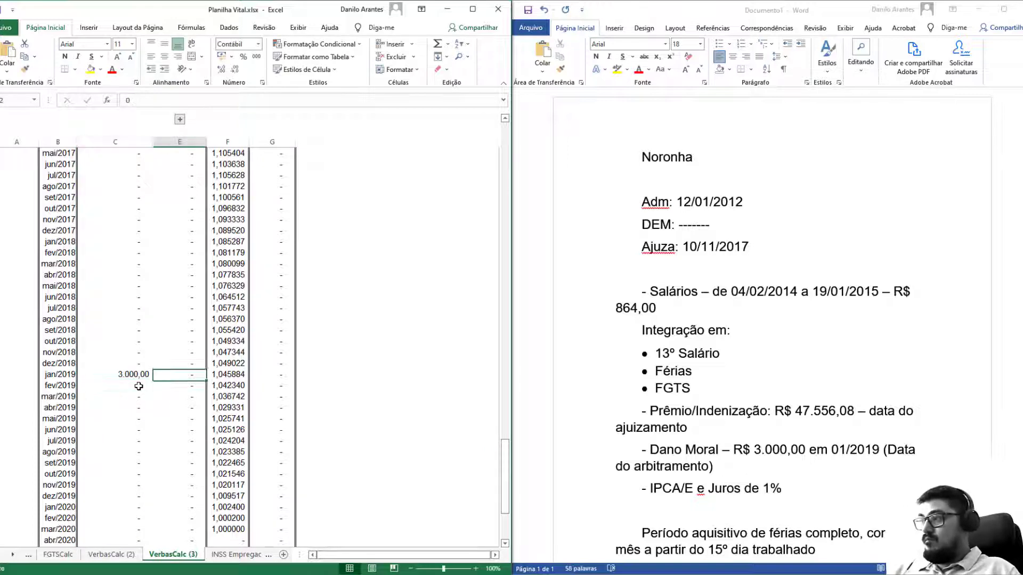
{"action": "type", "text": "="}
{"action": "key", "text": "Left"}
{"action": "key", "text": "Return"}
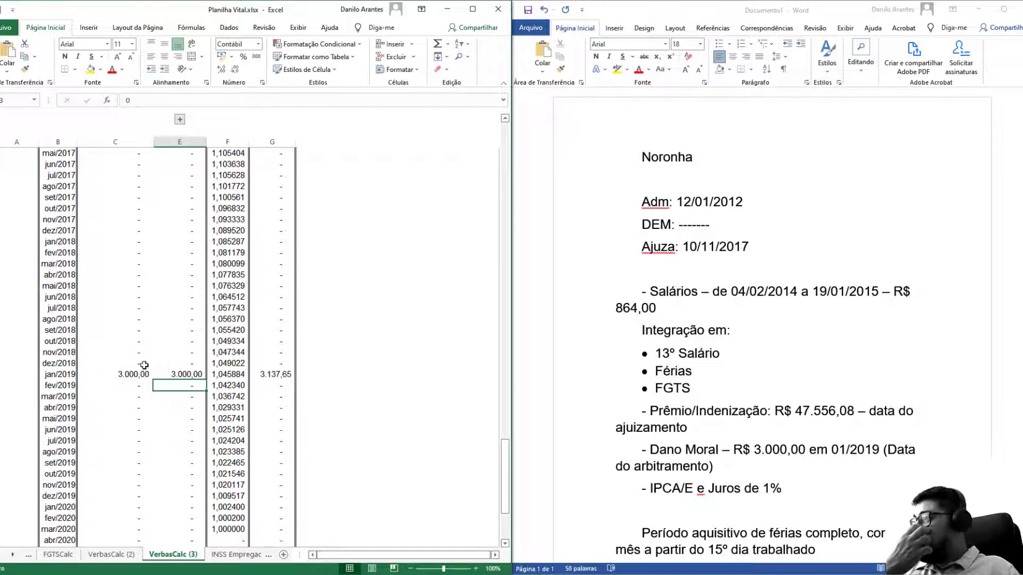
Clear the unused months after jan/2019 and hide their rows.
{"action": "left_click_drag", "start_coordinate": [144, 365], "coordinate": [192, 404]}
{"action": "key", "text": "Delete"}
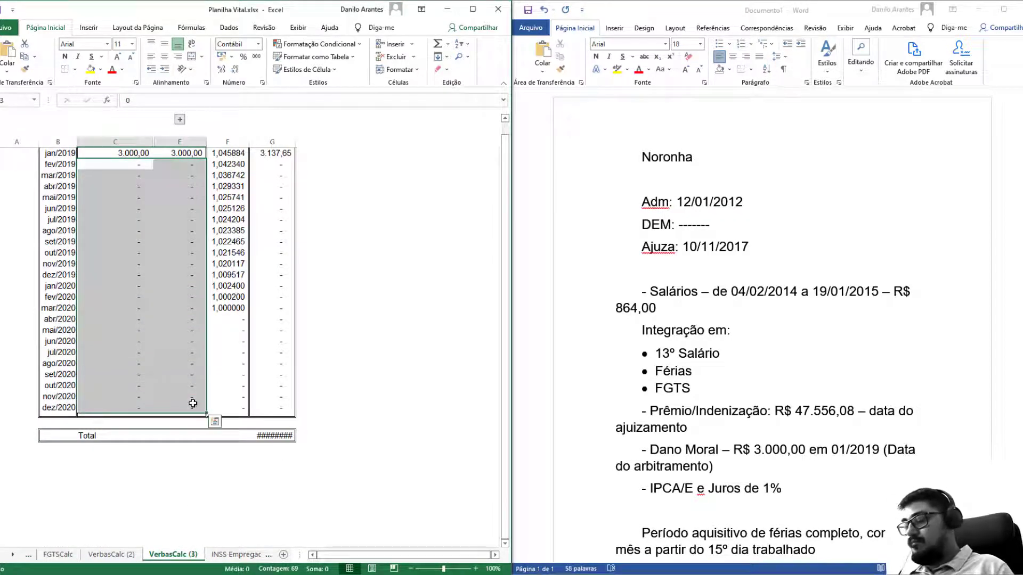
{"action": "key", "text": "ctrl+9"}
{"action": "scroll", "coordinate": [228, 365], "scroll_direction": "up", "scroll_amount": 5}
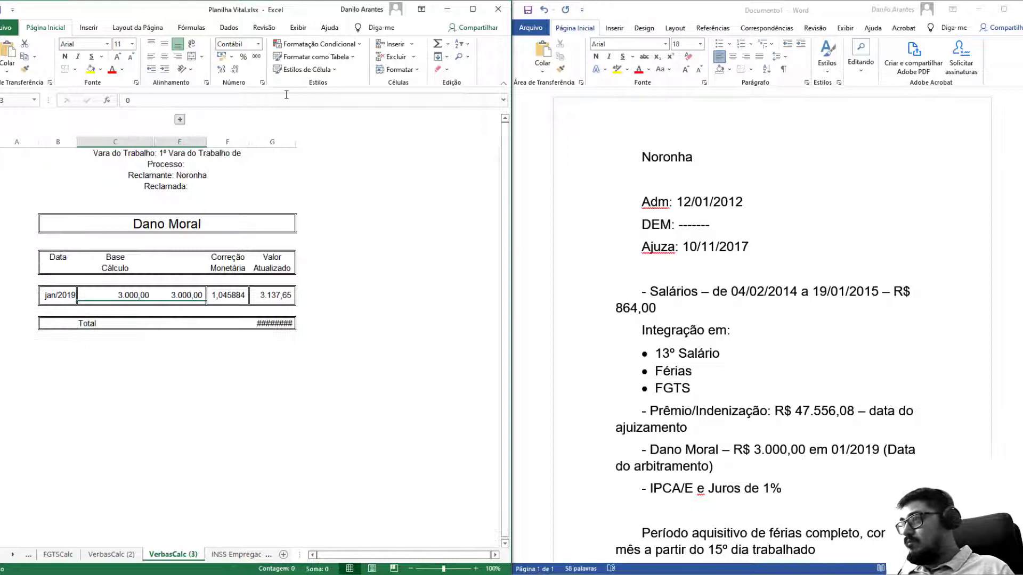
Autofit column G and label the column E header 'Dano Moral'.
{"action": "double_click", "coordinate": [294, 142]}
{"action": "left_click", "coordinate": [179, 257]}
{"action": "type", "text": "Dano"}
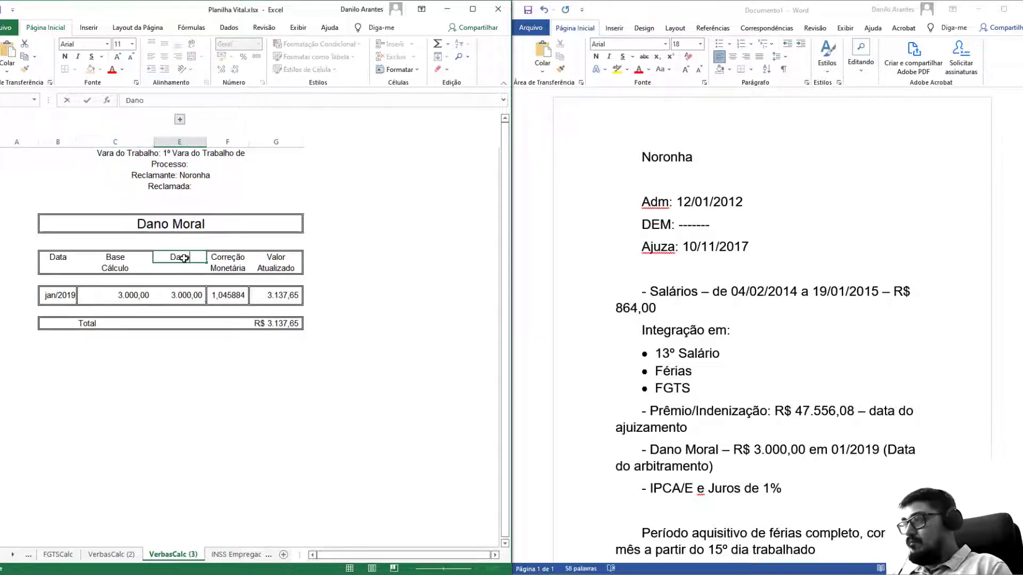
{"action": "key", "text": "Return"}
{"action": "type", "text": "MOra"}
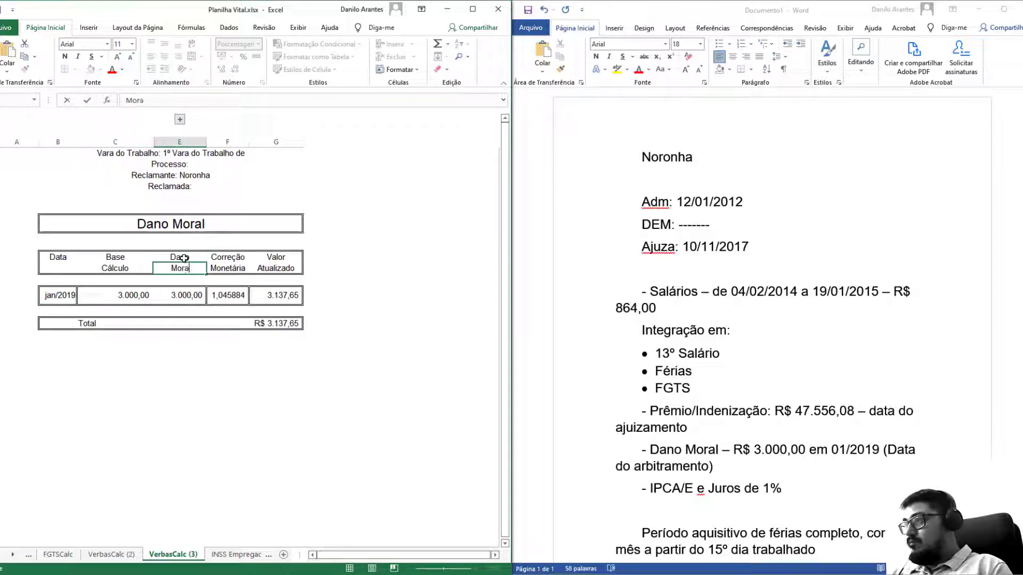
{"action": "type", "text": "l"}
{"action": "key", "text": "Return"}
Relabel the Horas Extras header as Salários on the INSS Parte Empregado sheet.
{"action": "left_click", "coordinate": [235, 555]}
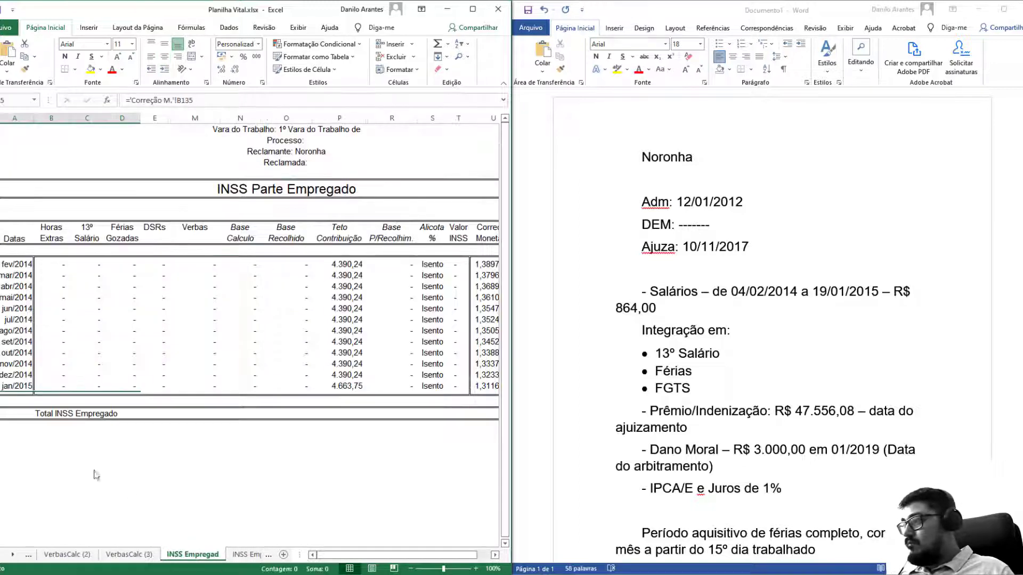
{"action": "left_click", "coordinate": [55, 228]}
{"action": "type", "text": "Salários"}
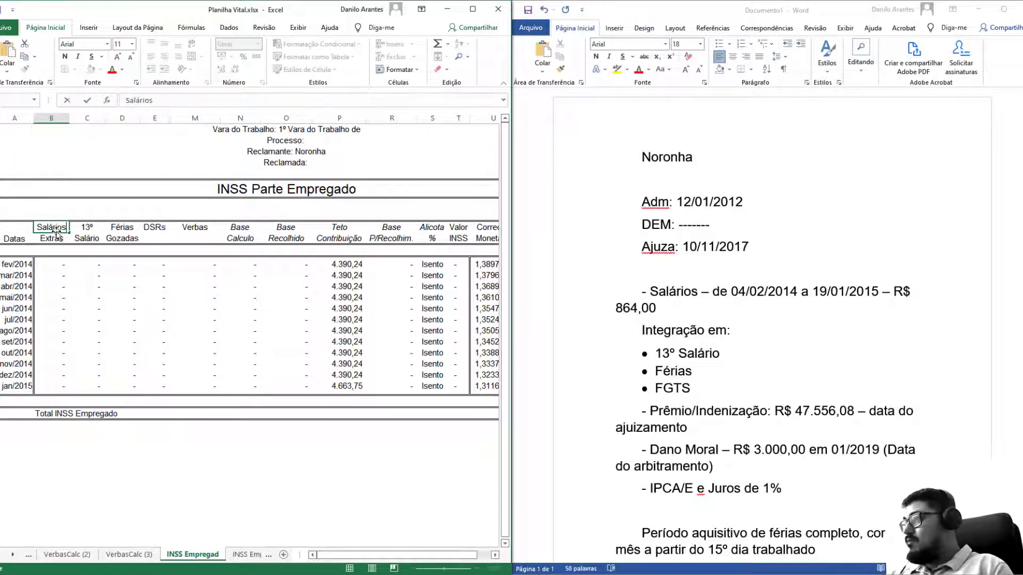
{"action": "key", "text": "Return"}
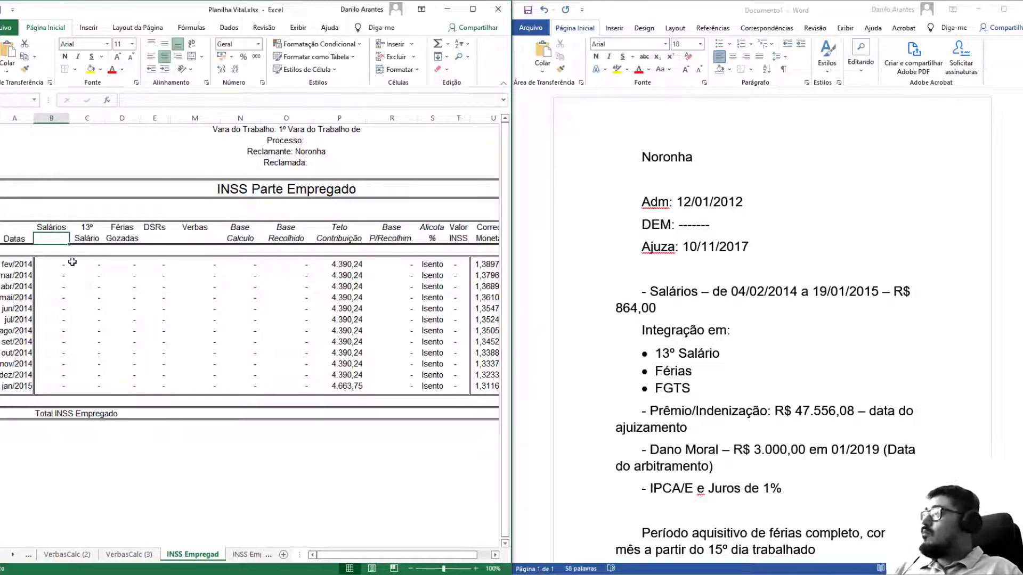
Link the fev/2014 Salários cell to the FGTS sheet's 748,80 base salary.
{"action": "left_click", "coordinate": [70, 264]}
{"action": "left_click", "coordinate": [64, 263]}
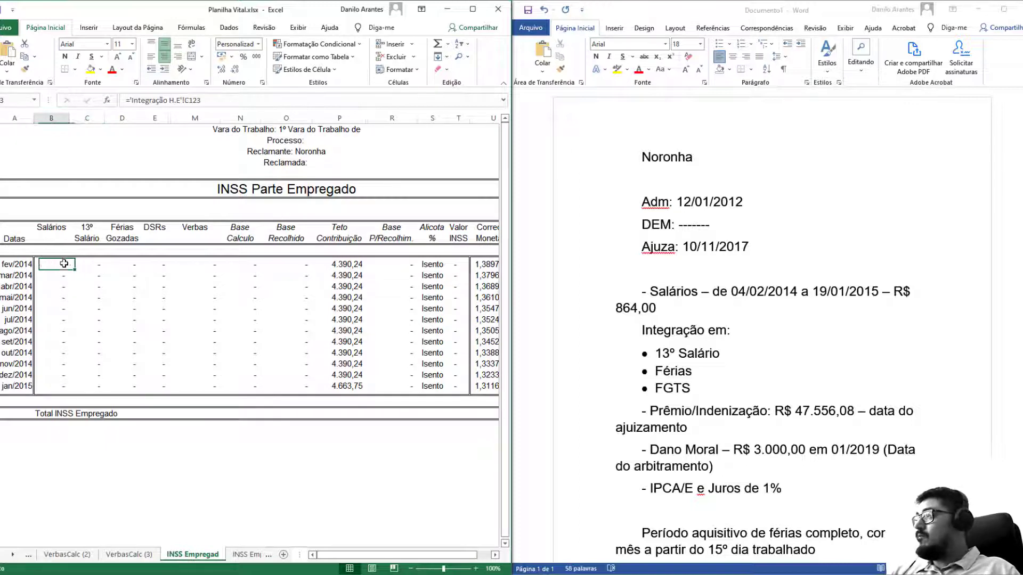
{"action": "type", "text": "="}
{"action": "left_click", "coordinate": [64, 554]}
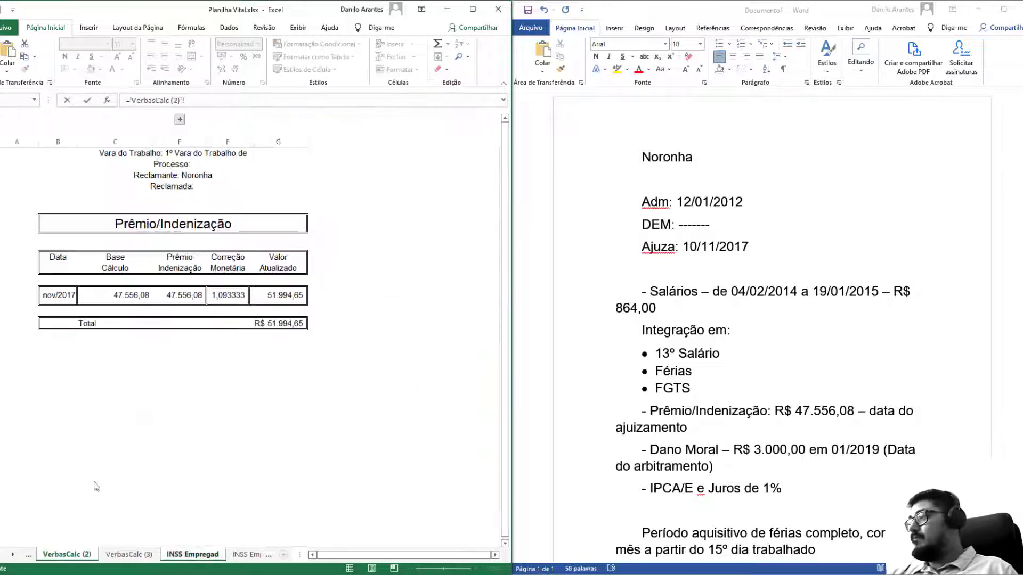
{"action": "left_click", "coordinate": [28, 554]}
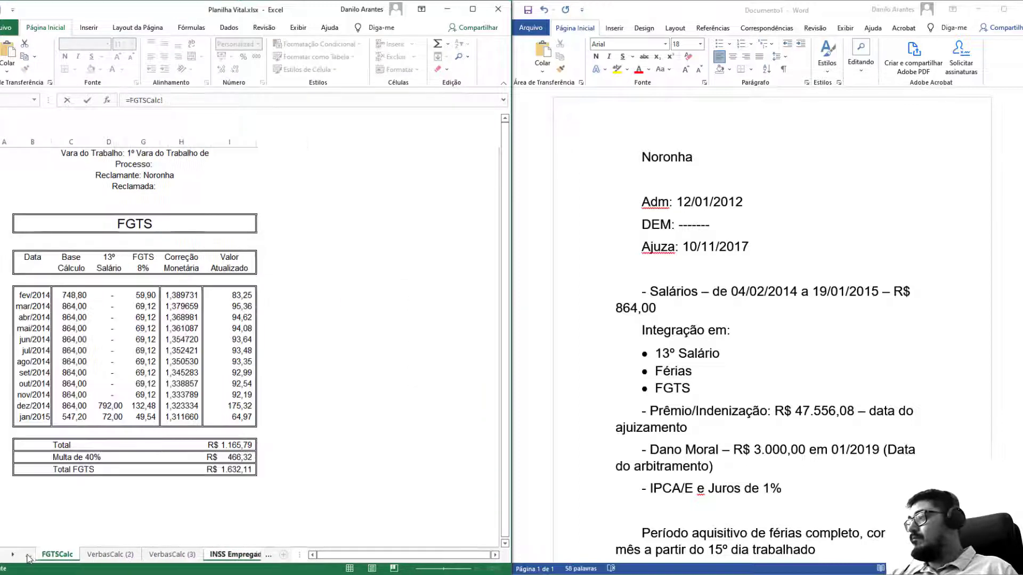
{"action": "left_click", "coordinate": [74, 297]}
{"action": "key", "text": "Return"}
Link the fev/2014 13° cell to FGTS and fill both formulas down to jan/2015.
{"action": "left_click", "coordinate": [87, 264]}
{"action": "type", "text": "="}
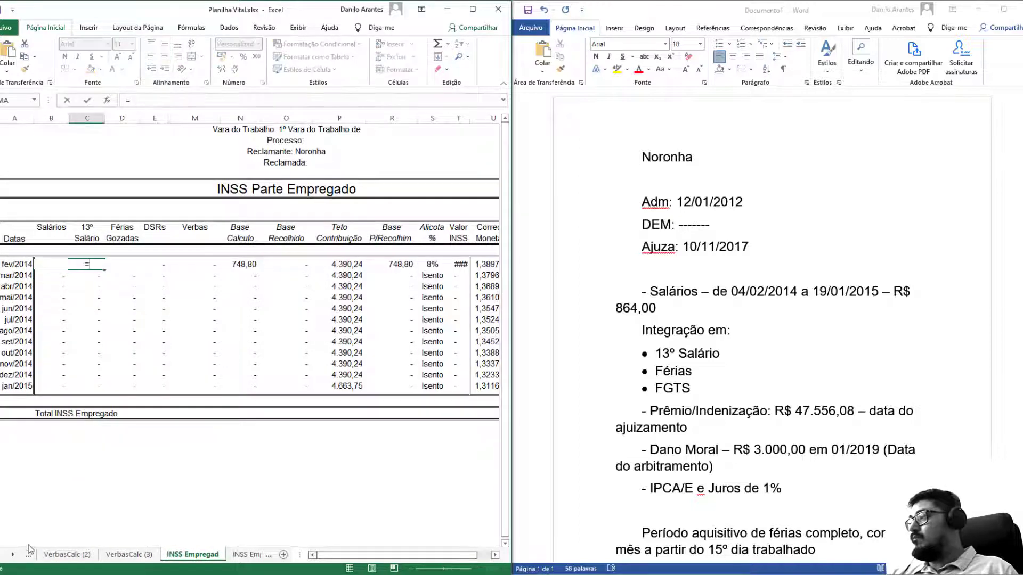
{"action": "left_click", "coordinate": [28, 554]}
{"action": "left_click", "coordinate": [127, 296]}
{"action": "key", "text": "Return"}
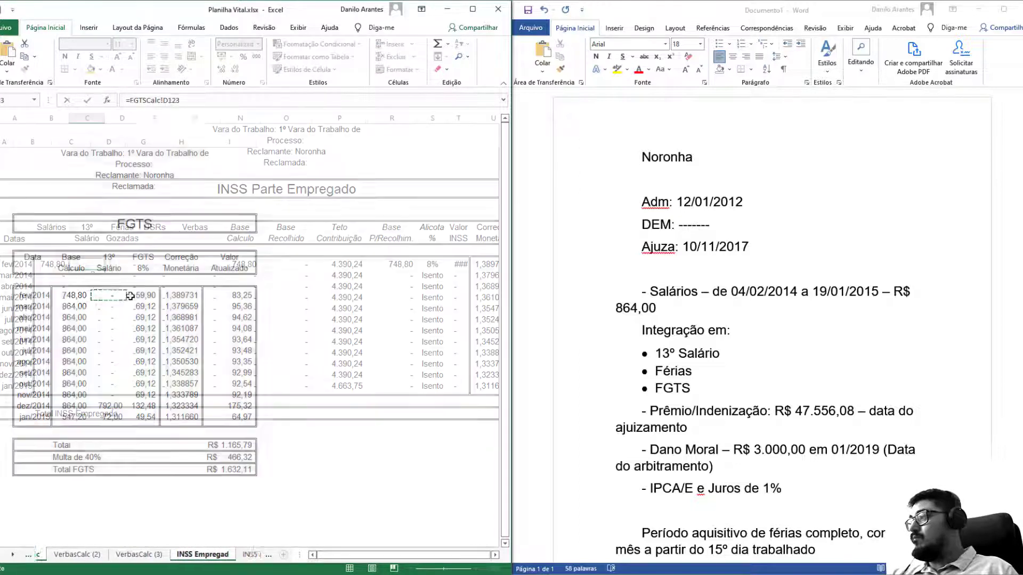
{"action": "left_click_drag", "start_coordinate": [52, 264], "coordinate": [113, 389]}
Hide the unused Férias to Verbas columns and autofit Valor INSS and Total Atualizado.
{"action": "left_click_drag", "start_coordinate": [125, 319], "coordinate": [186, 326]}
{"action": "key", "text": "ctrl+0"}
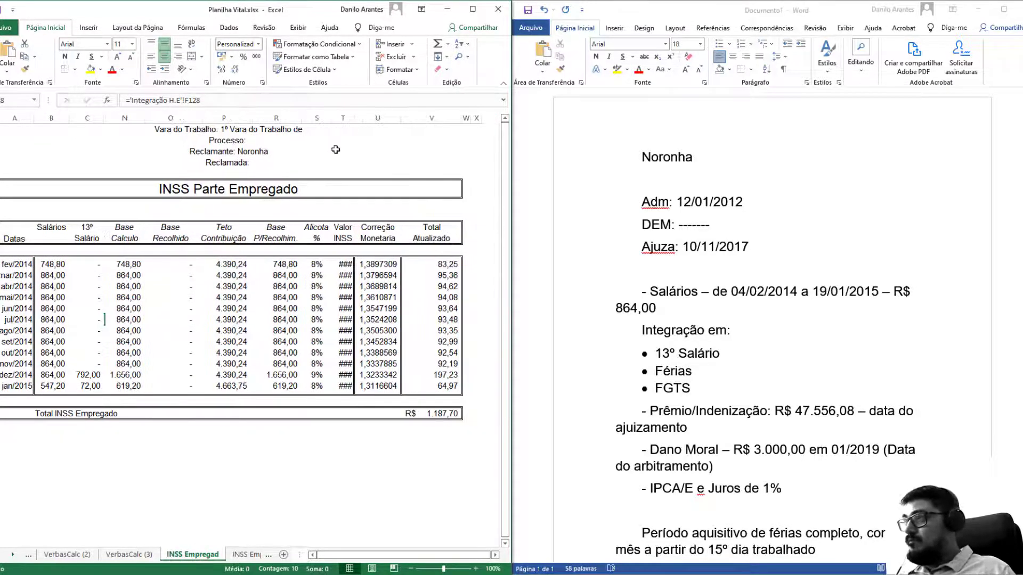
{"action": "double_click", "coordinate": [352, 114]}
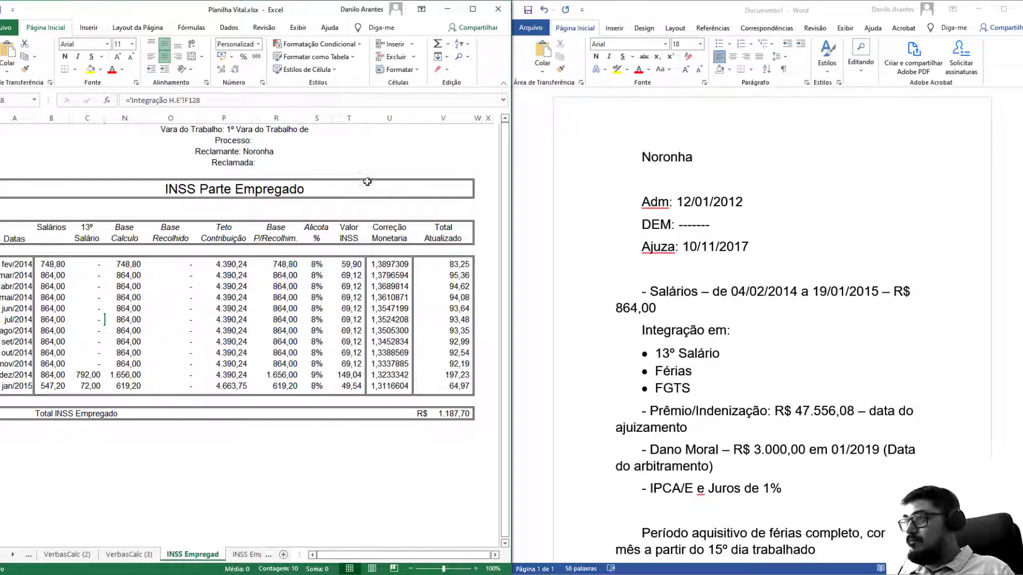
{"action": "double_click", "coordinate": [474, 118]}
{"action": "left_click", "coordinate": [160, 303]}
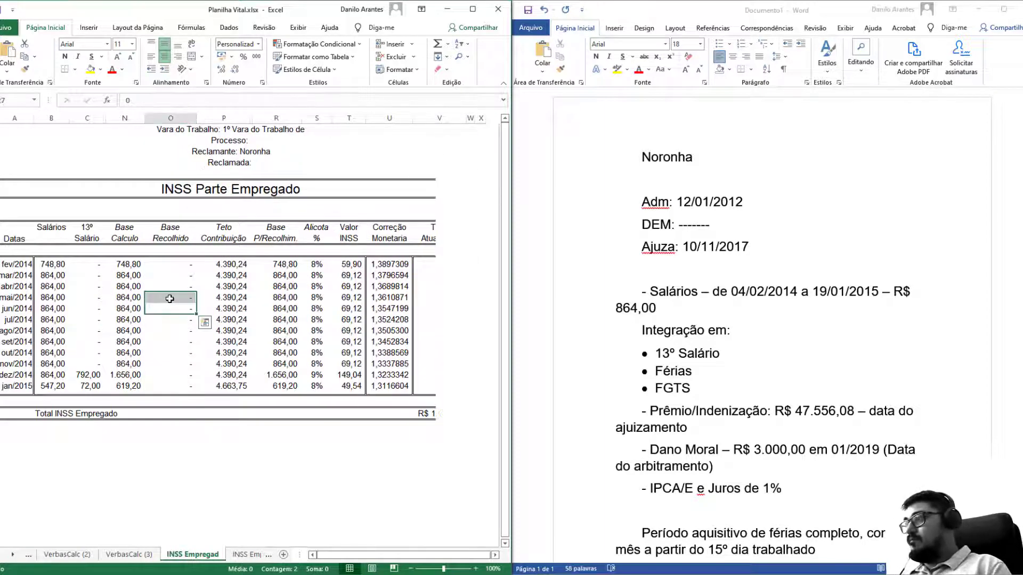
{"action": "key", "text": "ctrl+0"}
{"action": "left_click", "coordinate": [174, 297]}
On INSS Parte Empregador, rename the header Salários, hide Férias Gozadas and DSRs, autofit Base Calculo.
{"action": "left_click", "coordinate": [244, 555]}
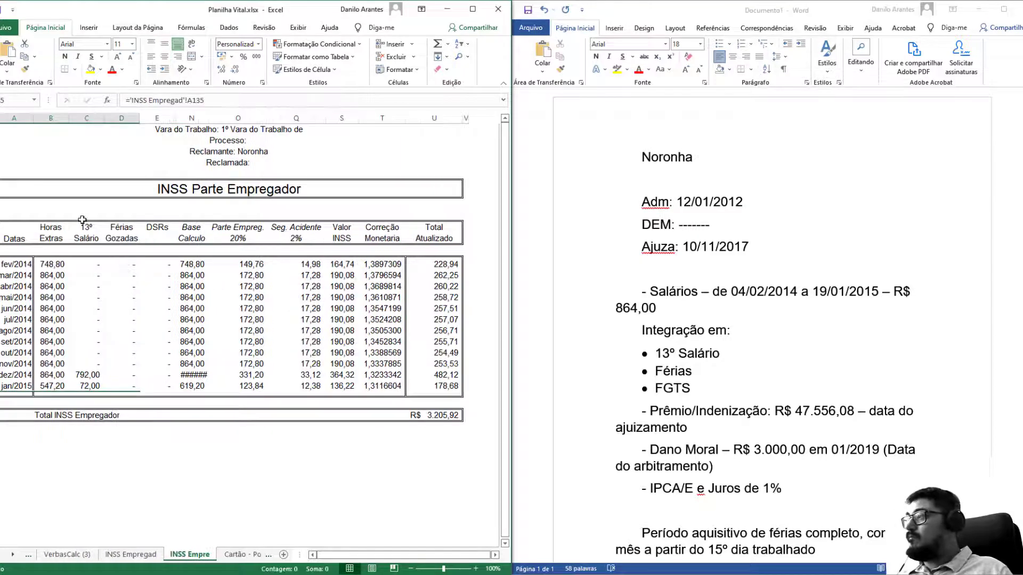
{"action": "left_click", "coordinate": [56, 227]}
{"action": "type", "text": "Salá"}
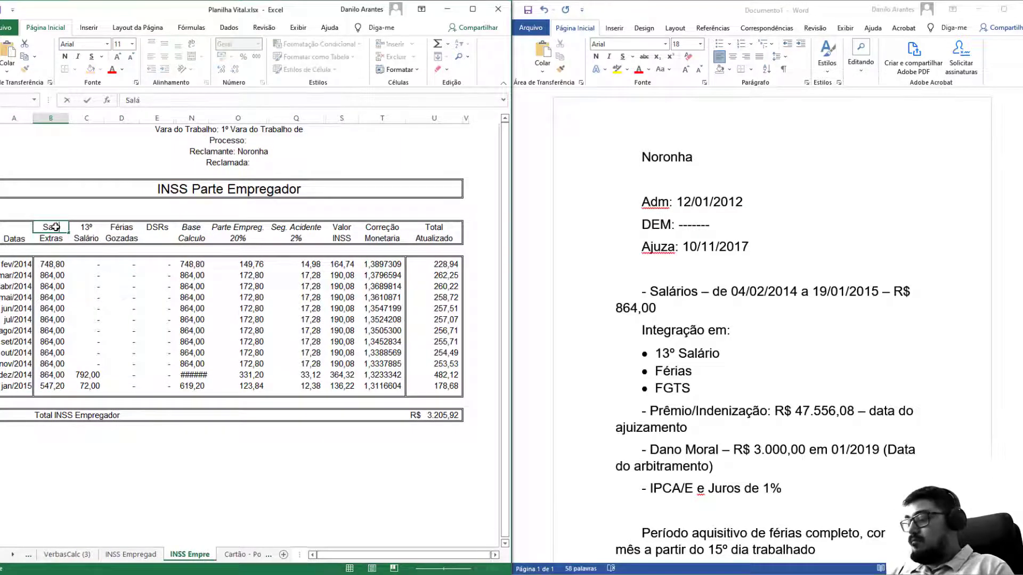
{"action": "type", "text": "rios"}
{"action": "key", "text": "Return"}
{"action": "left_click_drag", "start_coordinate": [122, 285], "coordinate": [150, 301]}
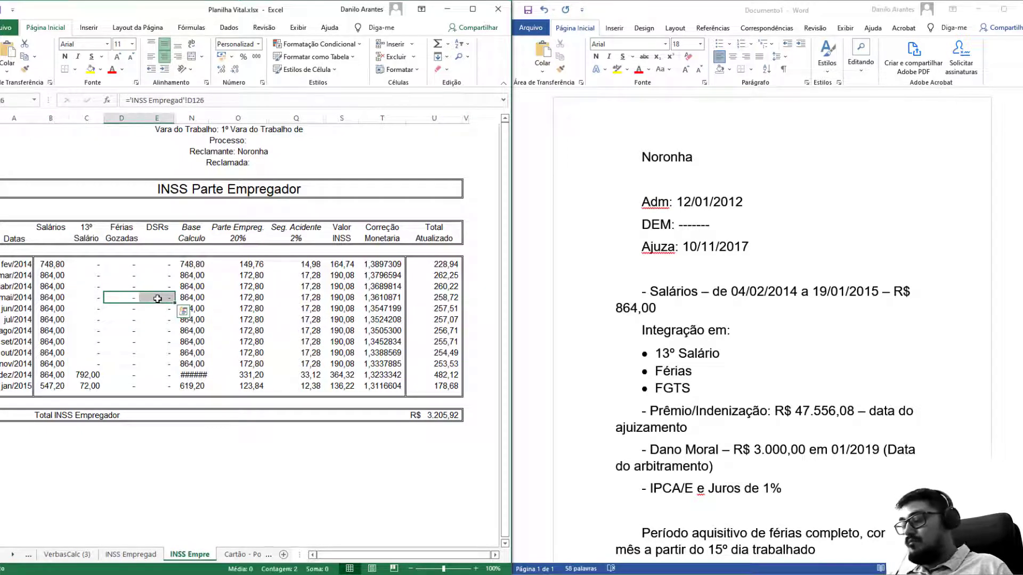
{"action": "key", "text": "ctrl+0"}
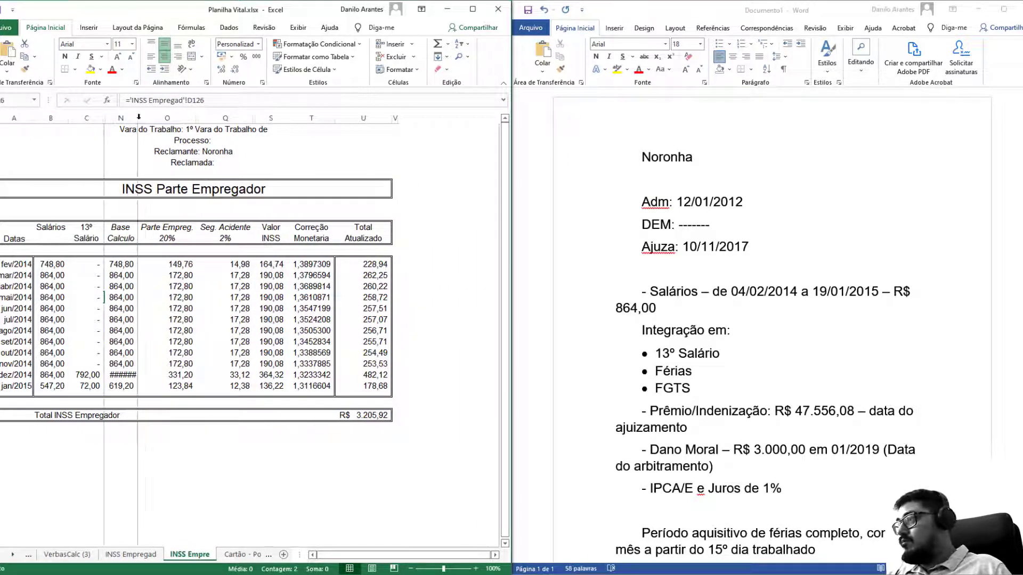
{"action": "double_click", "coordinate": [138, 118]}
{"action": "left_click", "coordinate": [174, 352]}
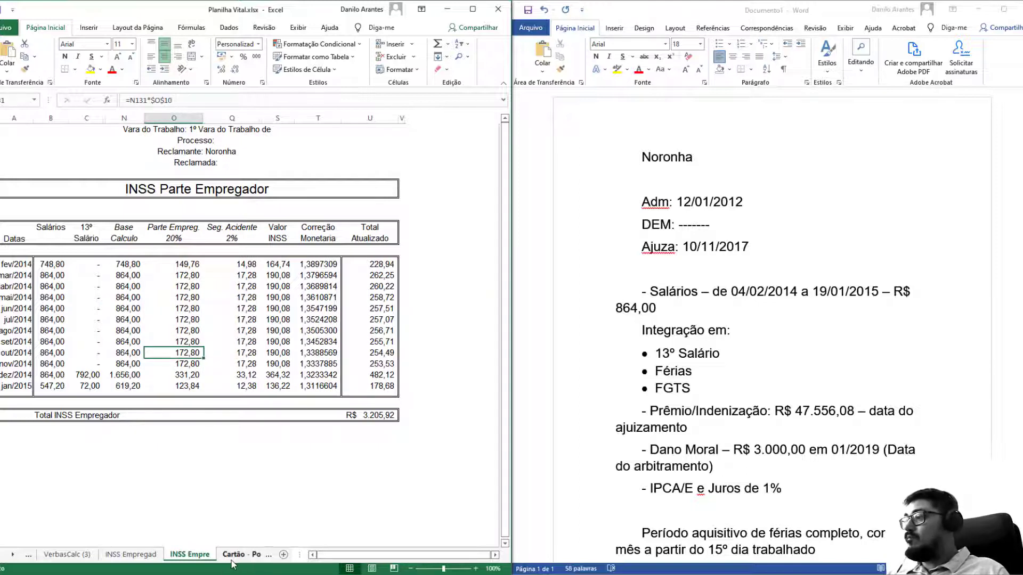
Hide the Cartão timecard sheet, then step back toward the earlier sheets.
{"action": "left_click", "coordinate": [233, 557]}
{"action": "right_click", "coordinate": [194, 557]}
{"action": "left_click", "coordinate": [213, 529]}
{"action": "left_click", "coordinate": [265, 278]}
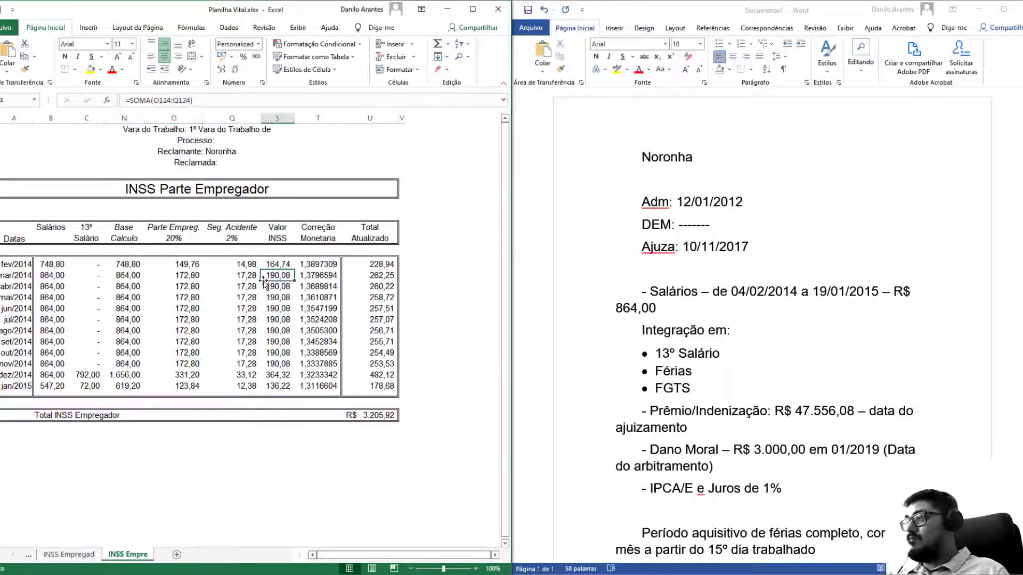
{"action": "key", "text": "ctrl+Page_Up"}
{"action": "key", "text": "ctrl+Page_Up"}
{"action": "key", "text": "ctrl+Page_Up"}
{"action": "key", "text": "ctrl+Page_Up"}
{"action": "key", "text": "ctrl+Page_Up"}
{"action": "key", "text": "ctrl+Page_Up"}
{"action": "key", "text": "ctrl+Page_Up"}
{"action": "key", "text": "ctrl+Page_Up"}
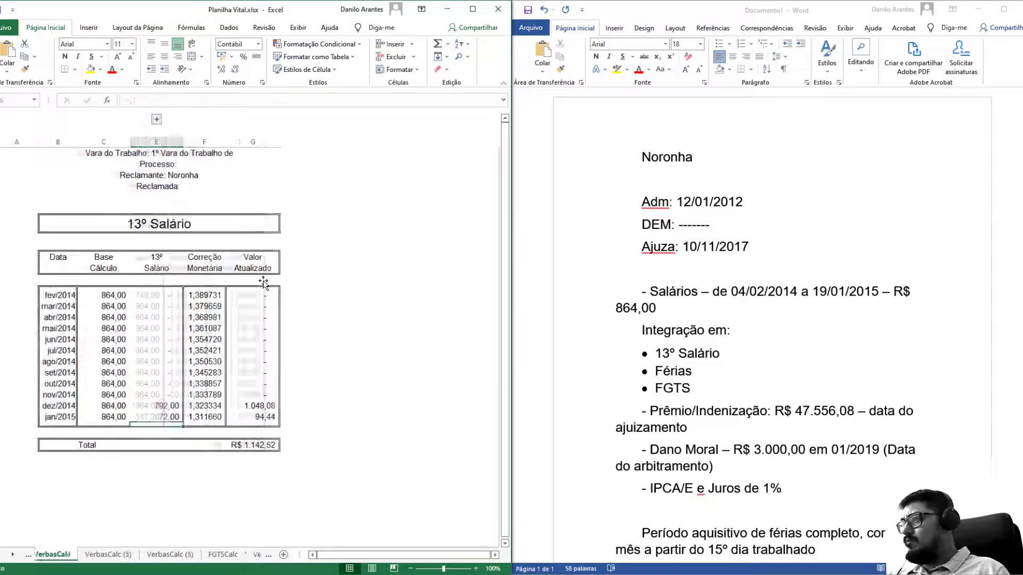
Return to the top of Folha Resumo, briefly opening and closing the Arquivo backstage.
{"action": "key", "text": "ctrl+Page_Up"}
{"action": "scroll", "coordinate": [263, 284], "scroll_direction": "up", "scroll_amount": 8}
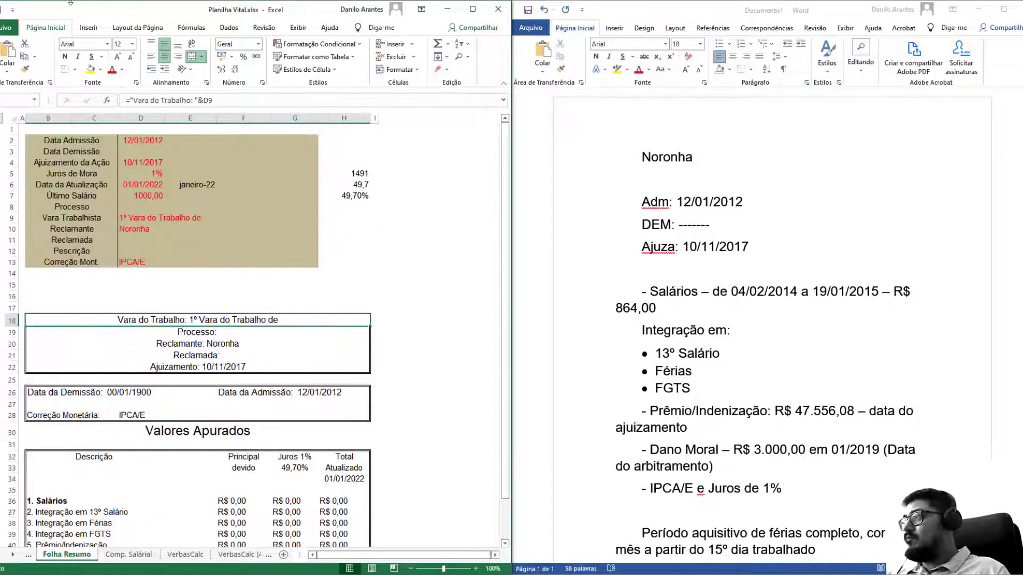
{"action": "left_click", "coordinate": [5, 28]}
{"action": "left_click", "coordinate": [1, 34]}
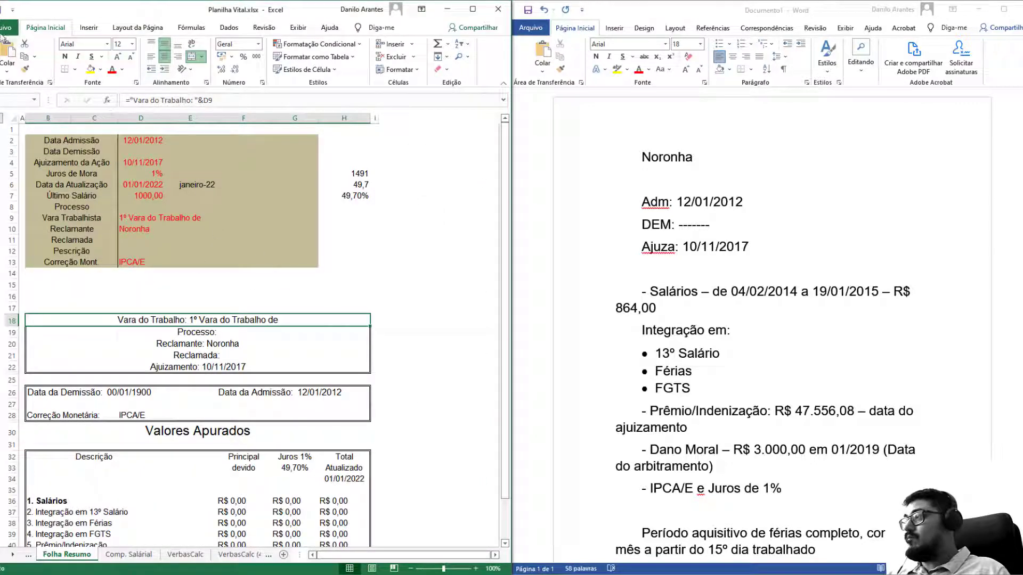
{"action": "left_click", "coordinate": [3, 29]}
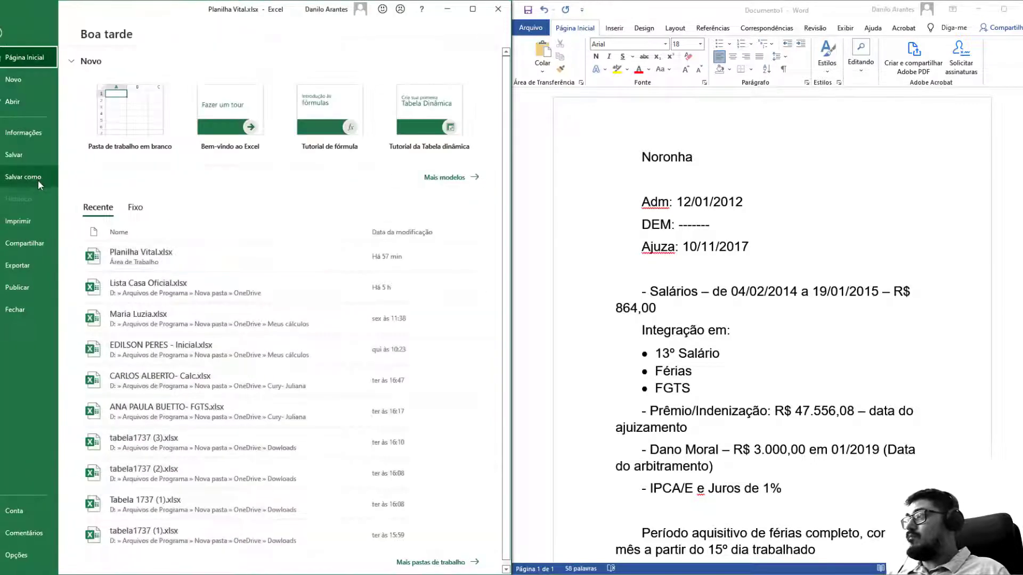
{"action": "left_click", "coordinate": [37, 180]}
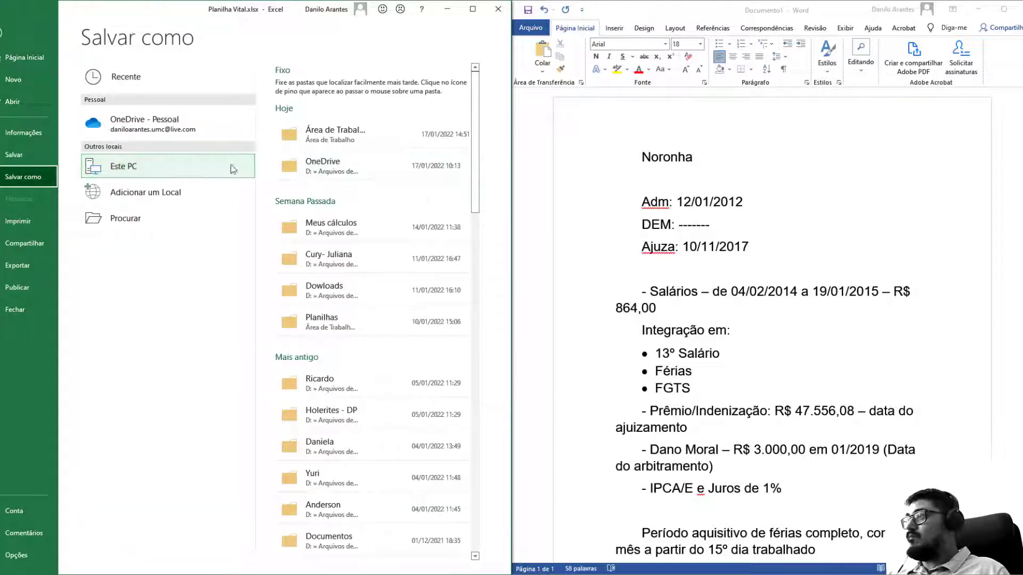
{"action": "left_click", "coordinate": [3, 33]}
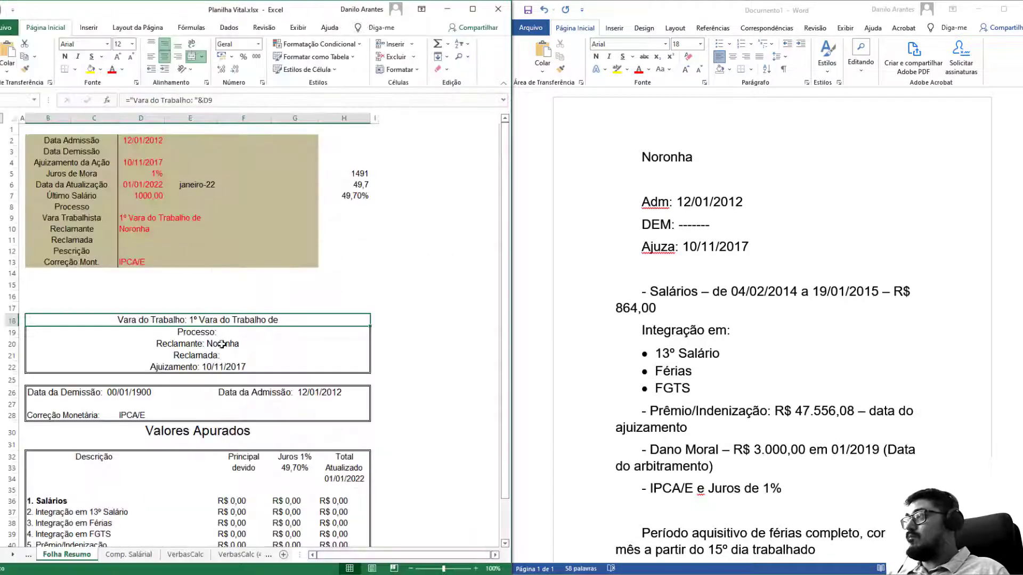
{"action": "scroll", "coordinate": [186, 336], "scroll_direction": "down", "scroll_amount": 8}
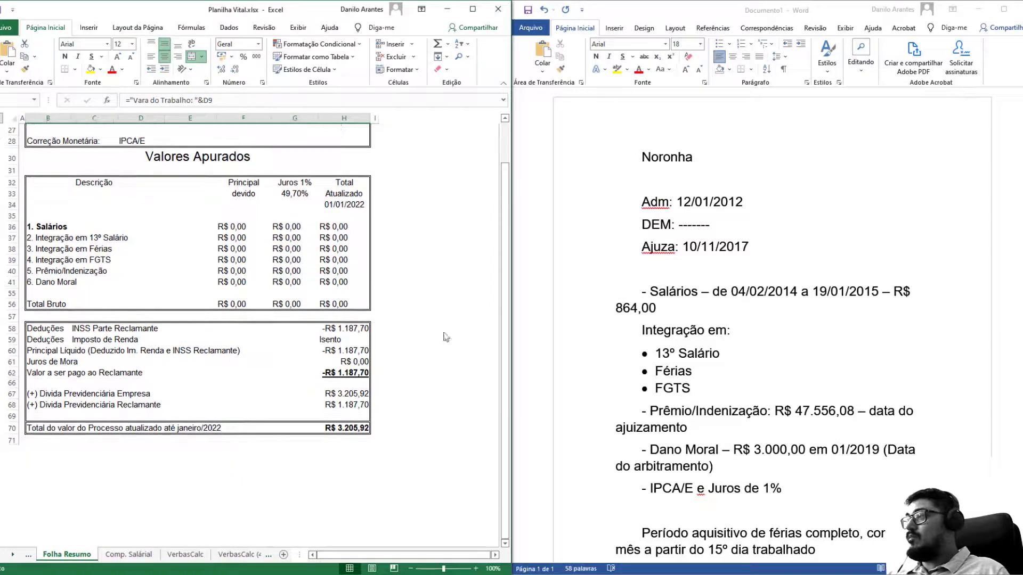
Check the filing and update dates, then link F36 to the Salários sheet total.
{"action": "left_click", "coordinate": [234, 228]}
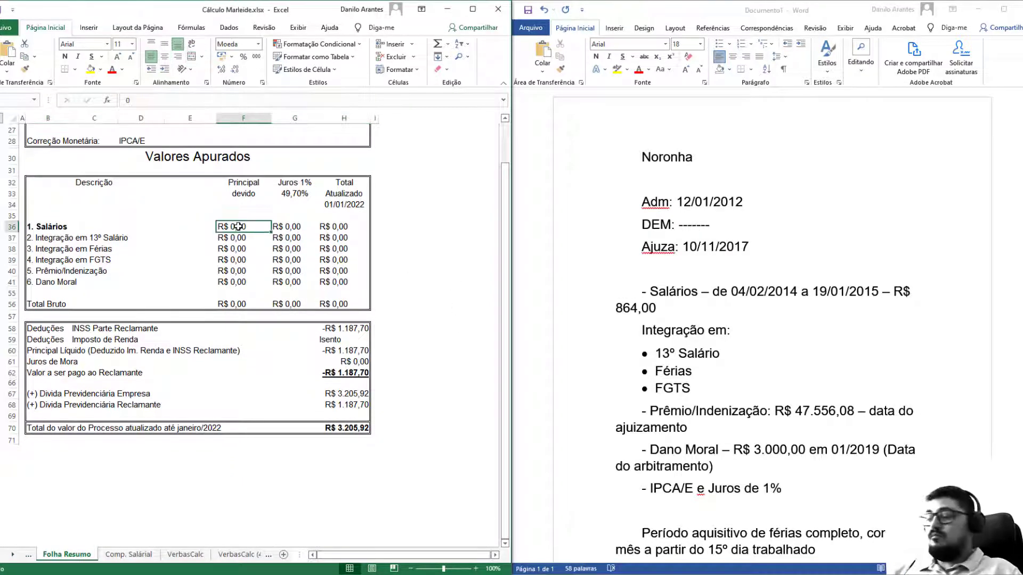
{"action": "scroll", "coordinate": [212, 346], "scroll_direction": "up", "scroll_amount": 9}
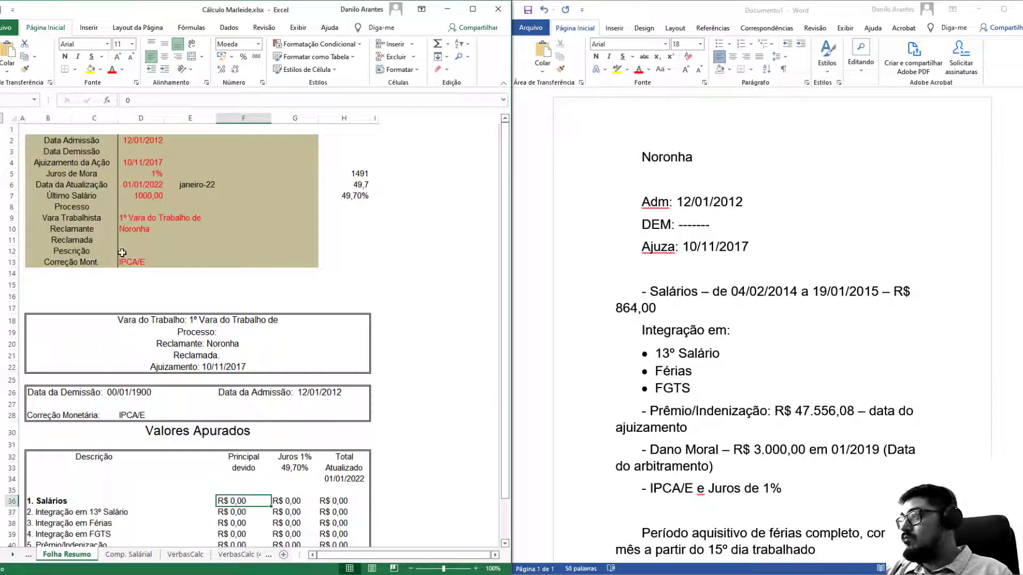
{"action": "left_click", "coordinate": [150, 164]}
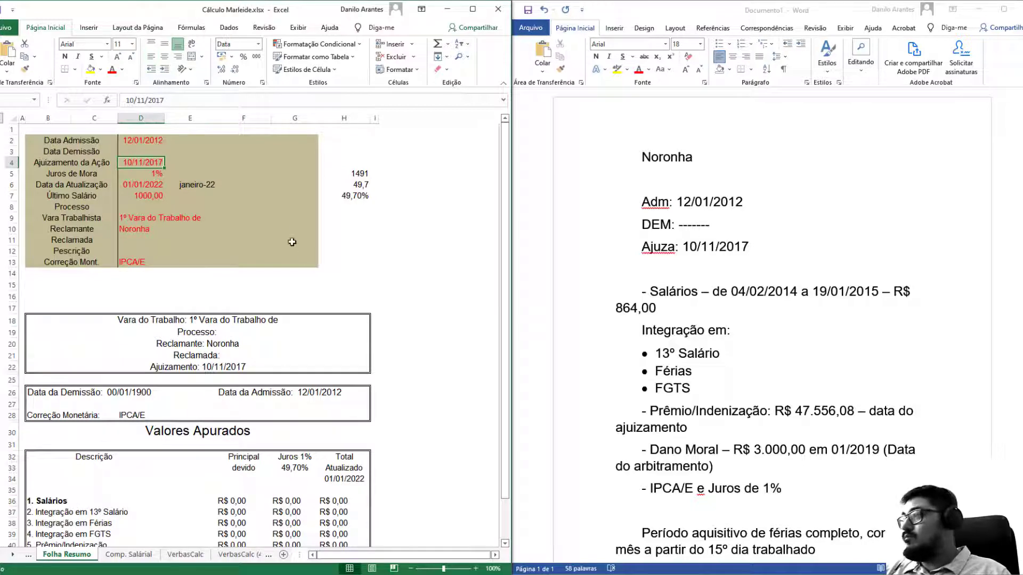
{"action": "left_click", "coordinate": [130, 184]}
{"action": "scroll", "coordinate": [230, 277], "scroll_direction": "down", "scroll_amount": 5}
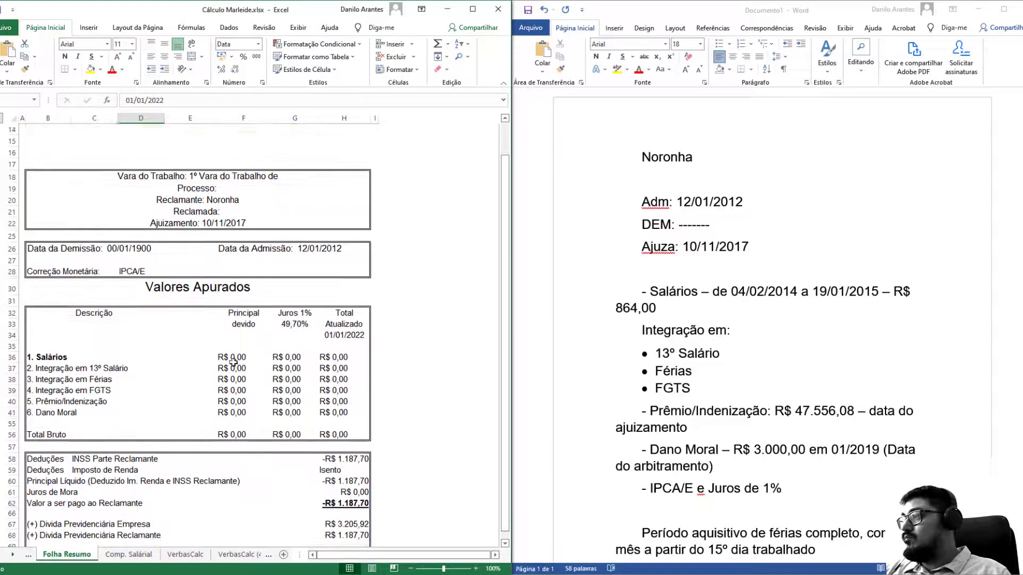
{"action": "left_click", "coordinate": [237, 365]}
{"action": "left_click", "coordinate": [237, 357]}
{"action": "type", "text": "="}
{"action": "left_click", "coordinate": [184, 555]}
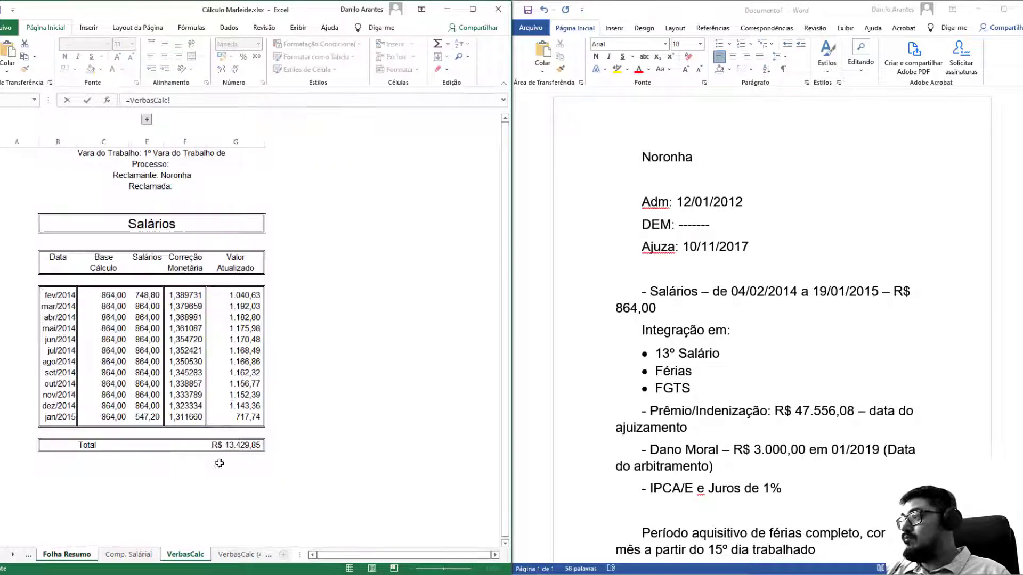
{"action": "left_click", "coordinate": [241, 443]}
{"action": "key", "text": "Return"}
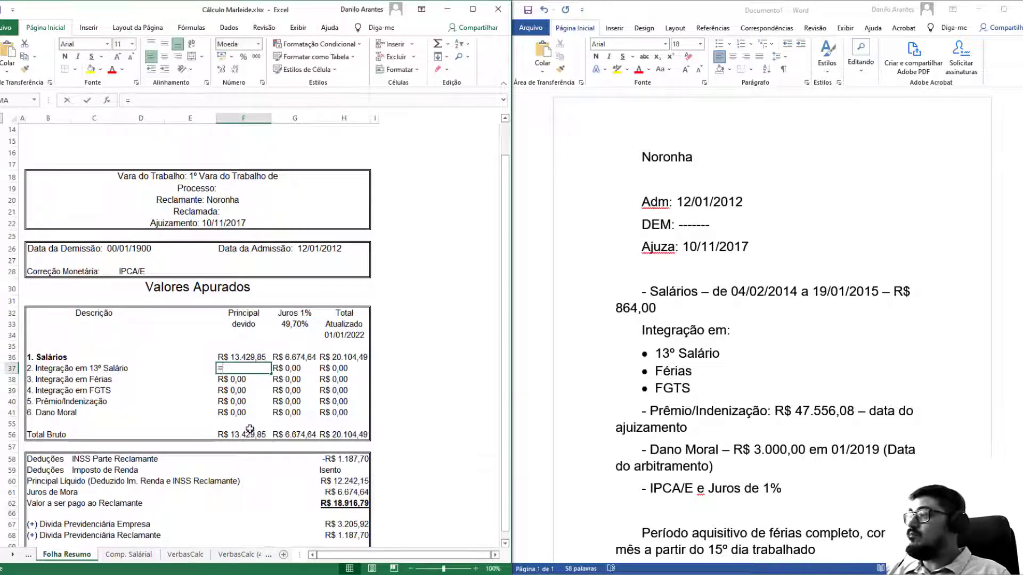
Link the next principal cells to the 13º Salário and Férias totals.
{"action": "type", "text": "="}
{"action": "left_click", "coordinate": [237, 555]}
{"action": "left_click", "coordinate": [255, 445]}
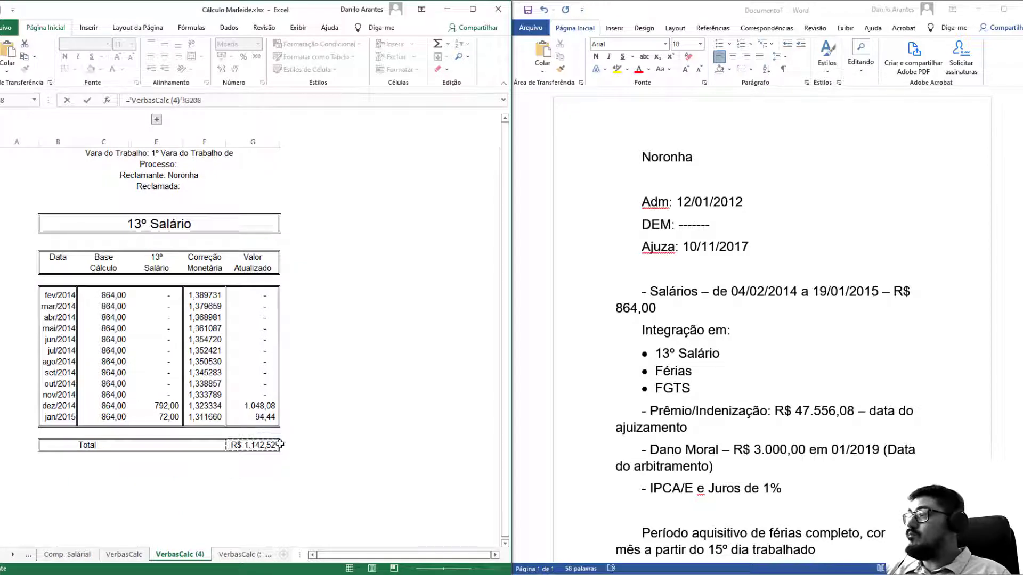
{"action": "key", "text": "Return"}
{"action": "type", "text": "="}
{"action": "left_click", "coordinate": [268, 555]}
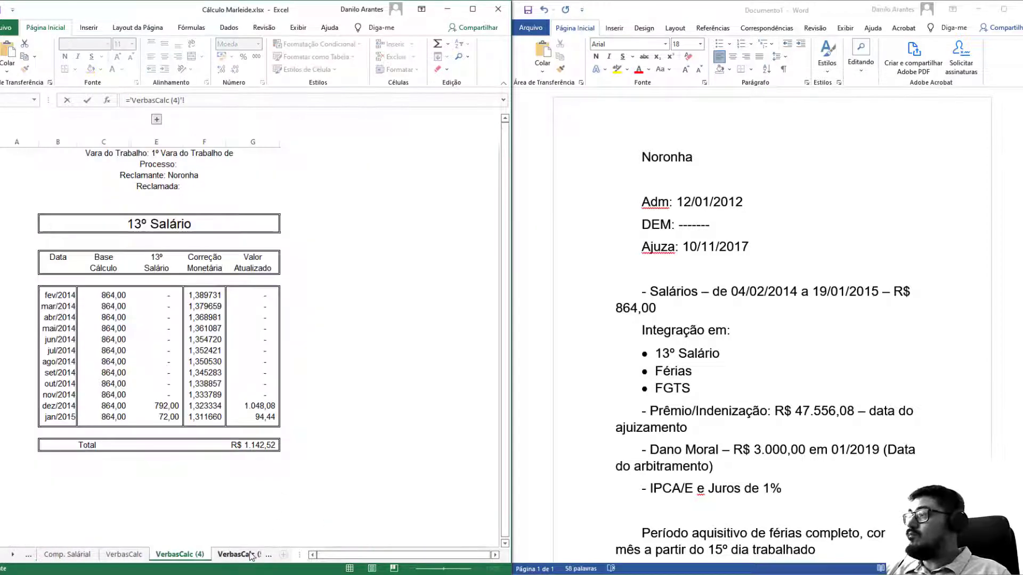
{"action": "left_click", "coordinate": [268, 555]}
{"action": "left_click_drag", "start_coordinate": [251, 432], "coordinate": [253, 444]}
{"action": "key", "text": "Return"}
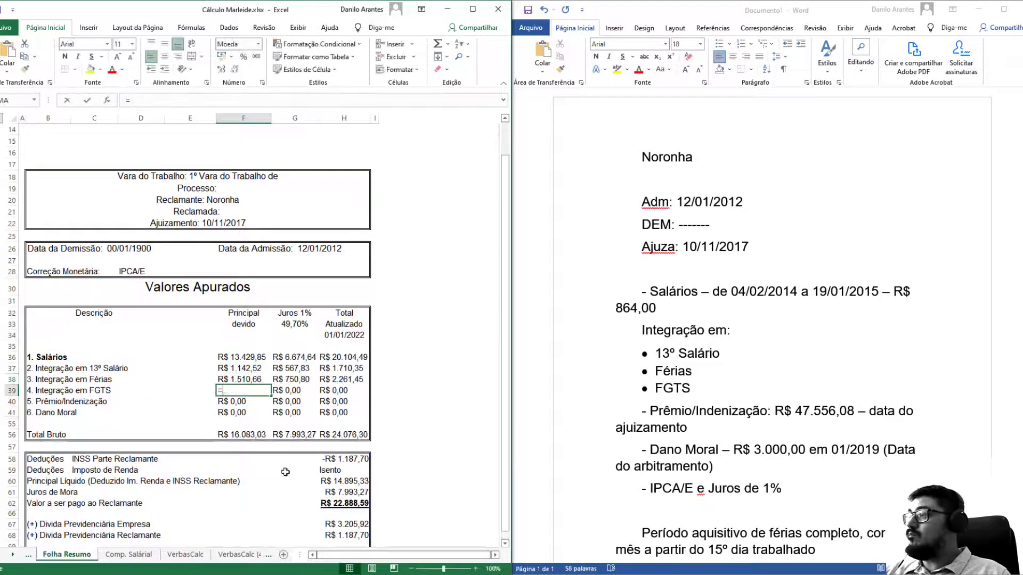
Link the FGTS principal amount to the FGTSCalc total.
{"action": "type", "text": "="}
{"action": "left_click", "coordinate": [249, 558]}
{"action": "left_click", "coordinate": [249, 557]}
{"action": "left_click", "coordinate": [244, 556]}
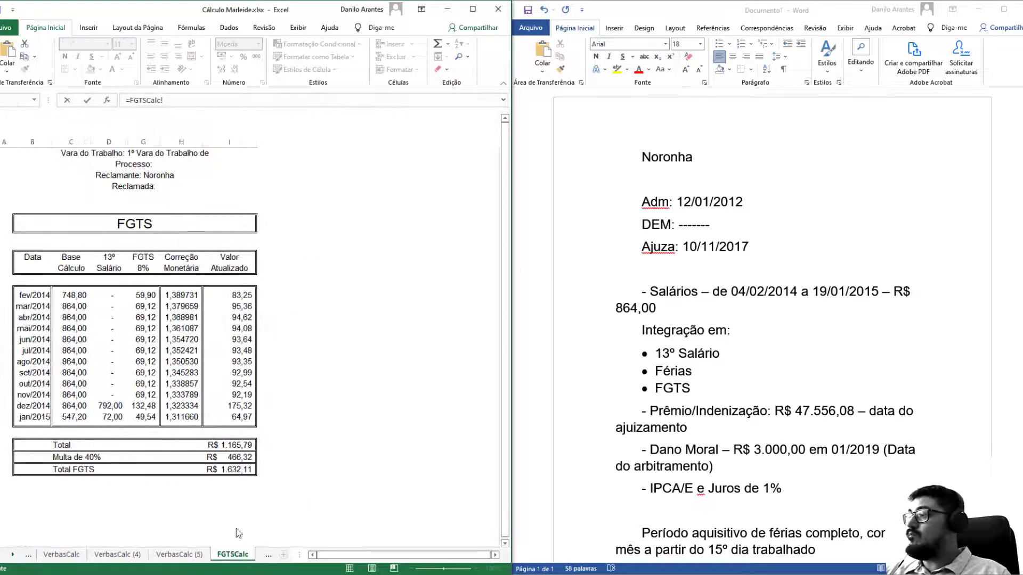
{"action": "left_click", "coordinate": [235, 471]}
{"action": "key", "text": "Return"}
Set the FGTSCalc Multa de 40% amount to 0.
{"action": "left_click", "coordinate": [221, 555]}
{"action": "left_click", "coordinate": [268, 554]}
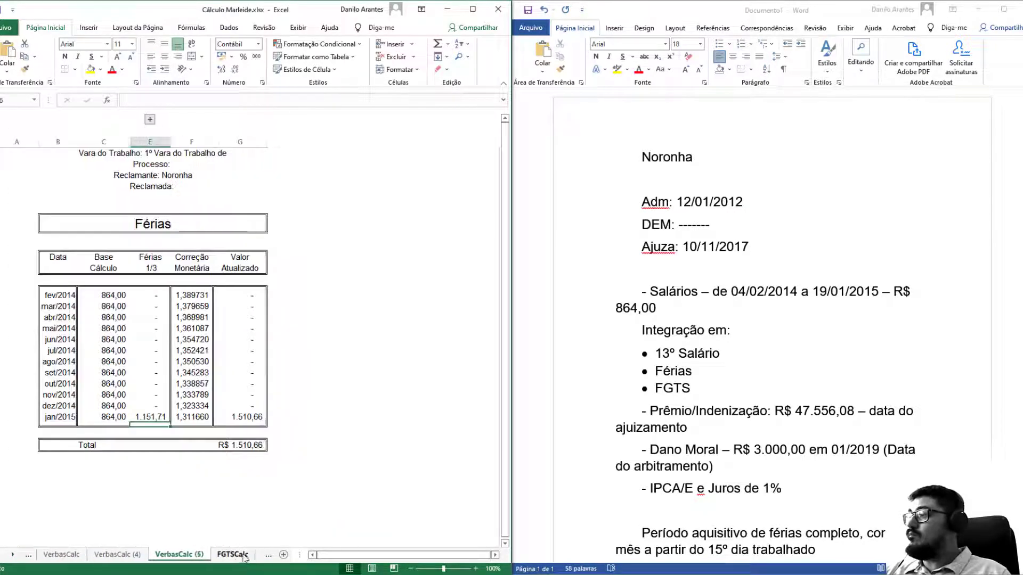
{"action": "left_click", "coordinate": [268, 555]}
{"action": "left_click", "coordinate": [227, 459]}
{"action": "type", "text": "0"}
{"action": "key", "text": "Return"}
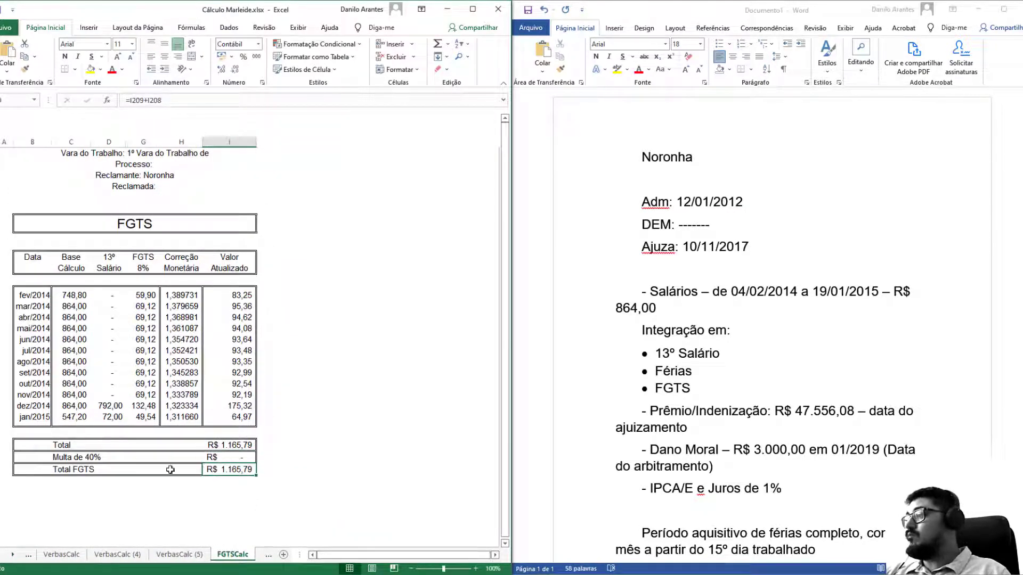
{"action": "left_click", "coordinate": [28, 555]}
Link the Prêmio/Indenização and Dano Moral totals into Folha Resumo with reference formulas.
{"action": "left_click", "coordinate": [28, 555]}
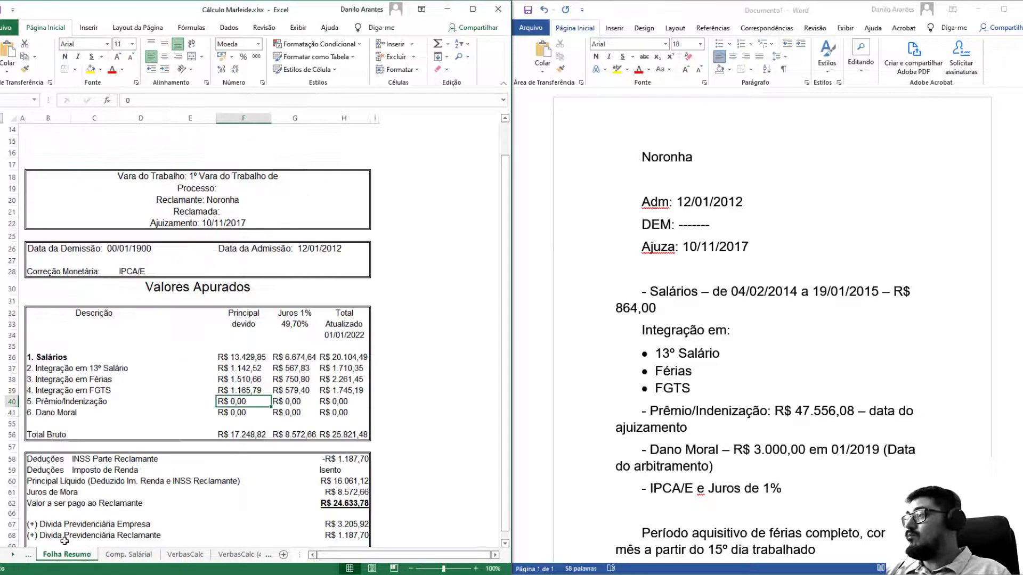
{"action": "type", "text": "="}
{"action": "left_click", "coordinate": [257, 556]}
{"action": "left_click", "coordinate": [256, 556]}
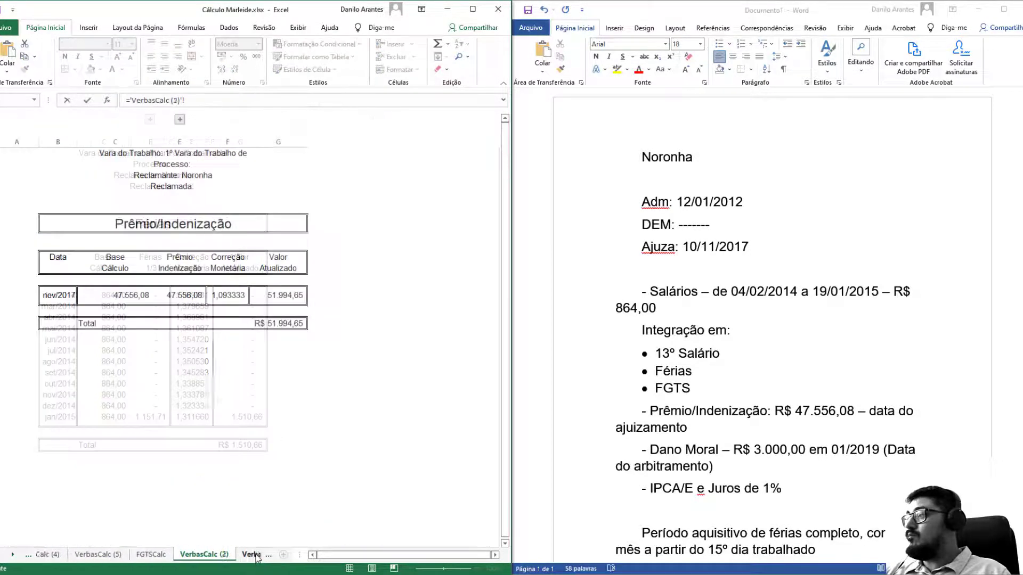
{"action": "left_click", "coordinate": [288, 324]}
{"action": "key", "text": "Return"}
{"action": "type", "text": "="}
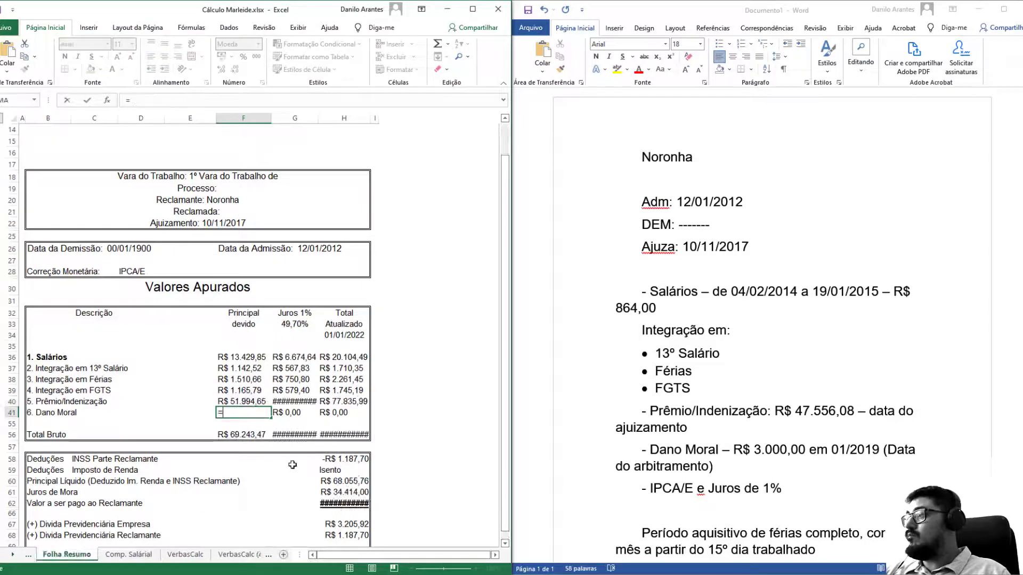
{"action": "left_click", "coordinate": [258, 555]}
{"action": "left_click", "coordinate": [257, 556]}
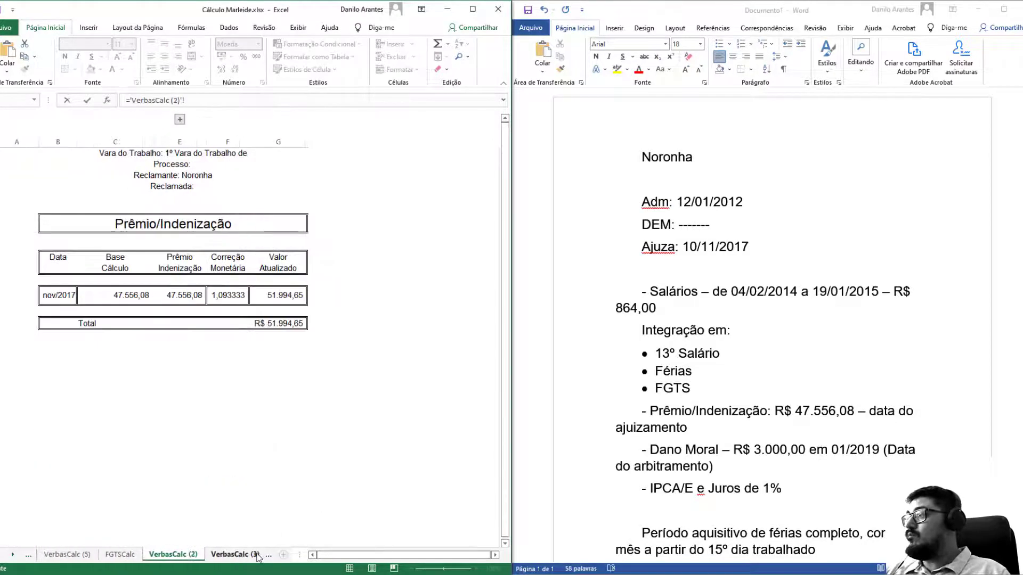
{"action": "left_click", "coordinate": [258, 555]}
{"action": "left_click", "coordinate": [288, 323]}
{"action": "key", "text": "Return"}
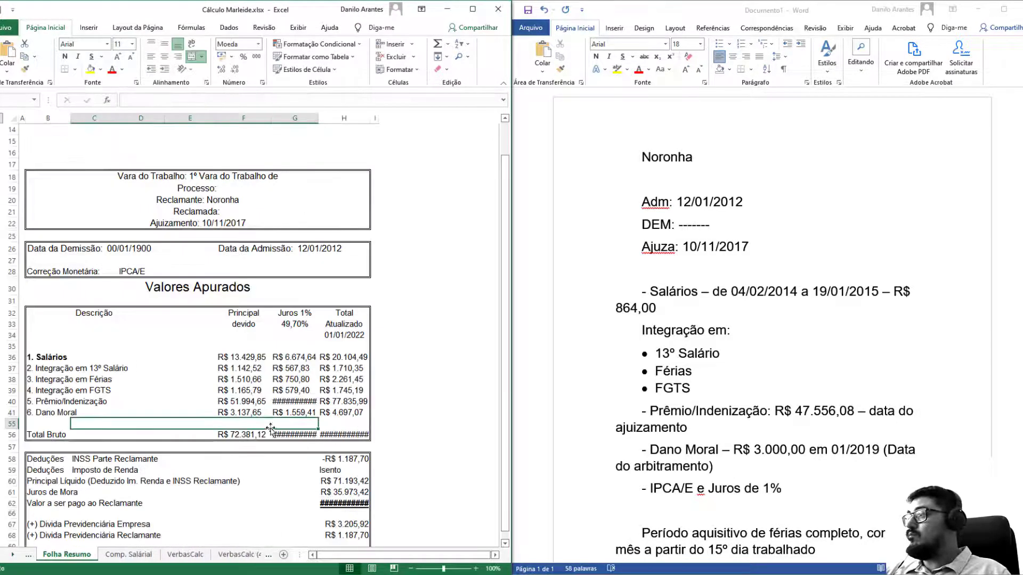
Autofit columns G and H, then check the FGTS principal and G37 interest formula.
{"action": "double_click", "coordinate": [317, 116]}
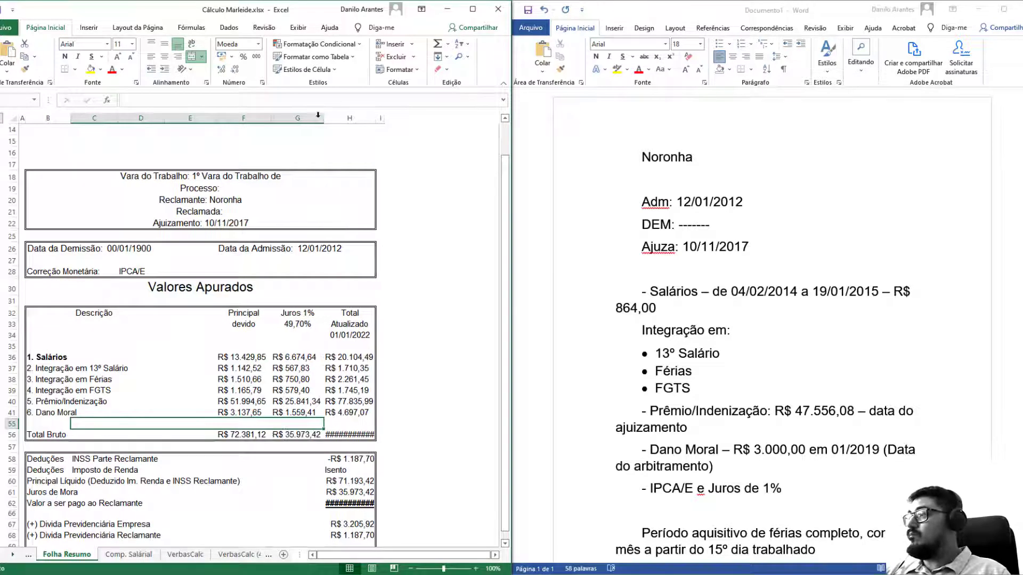
{"action": "double_click", "coordinate": [376, 118]}
{"action": "left_click", "coordinate": [258, 385]}
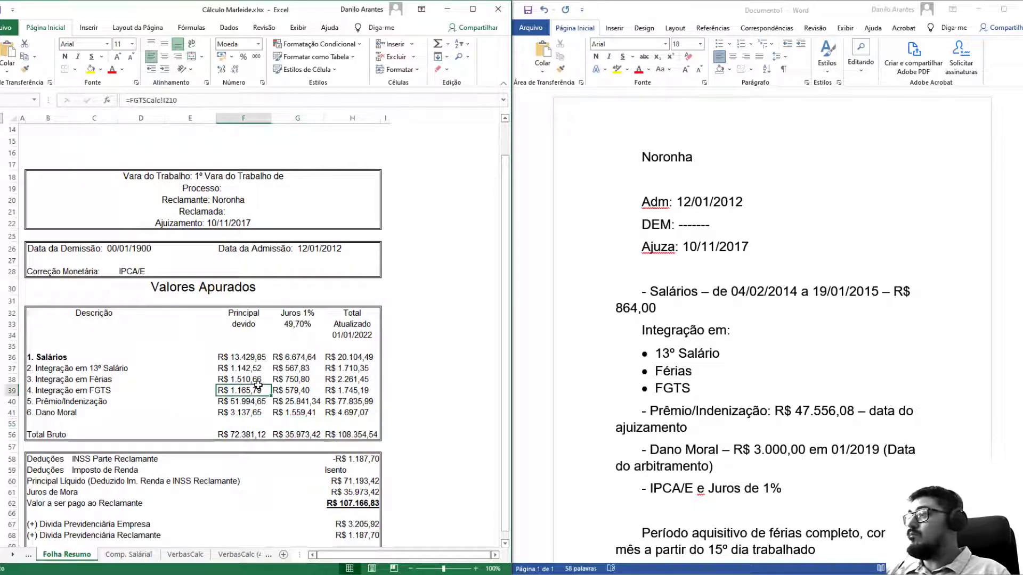
{"action": "left_click", "coordinate": [316, 372]}
{"action": "scroll", "coordinate": [154, 375], "scroll_direction": "down", "scroll_amount": 4}
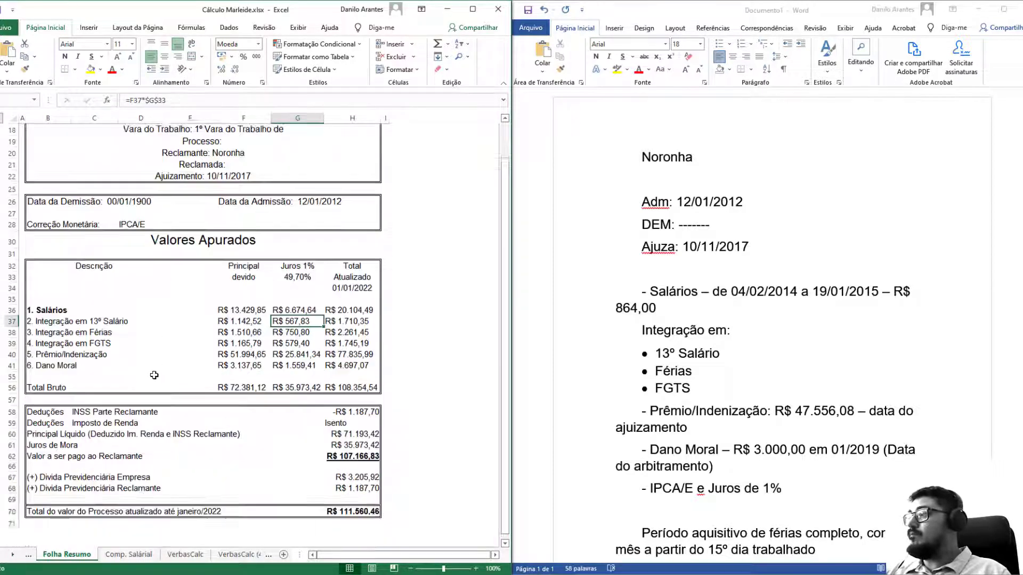
{"action": "scroll", "coordinate": [170, 429], "scroll_direction": "up", "scroll_amount": 8}
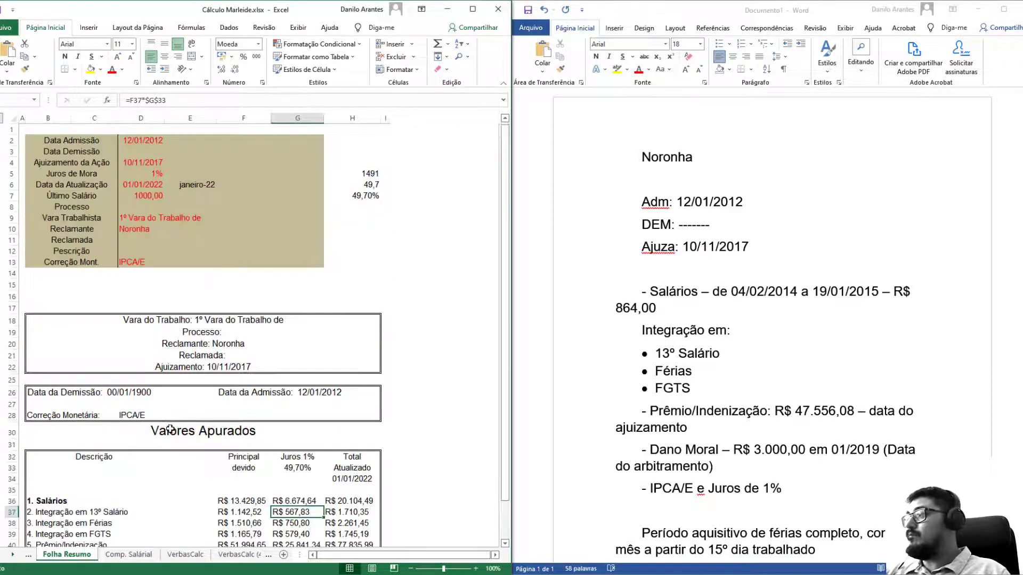
Show the Correção M. sheet with its IPCAE factors, then switch to the browser.
{"action": "left_click", "coordinate": [28, 555]}
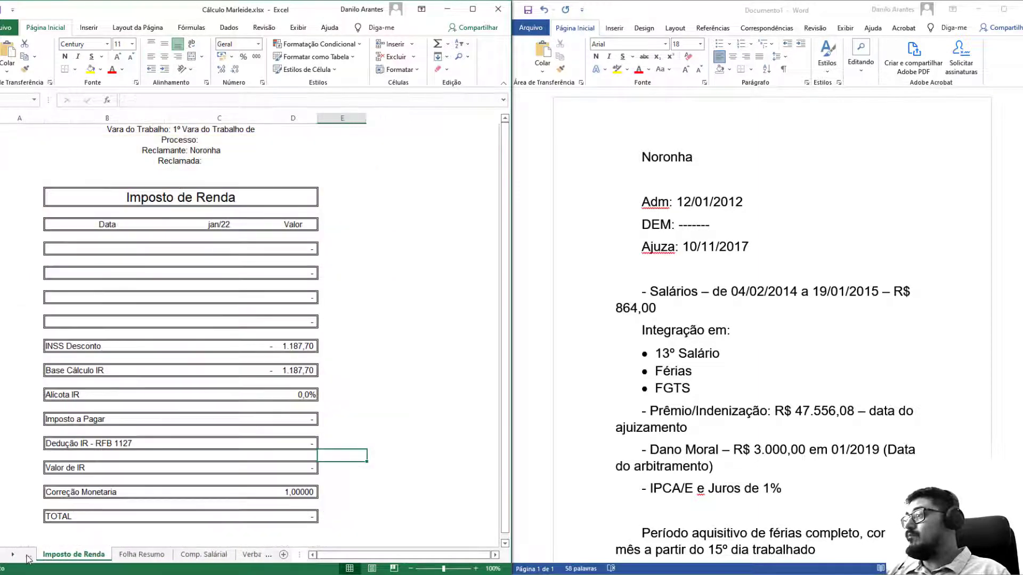
{"action": "left_click", "coordinate": [28, 557]}
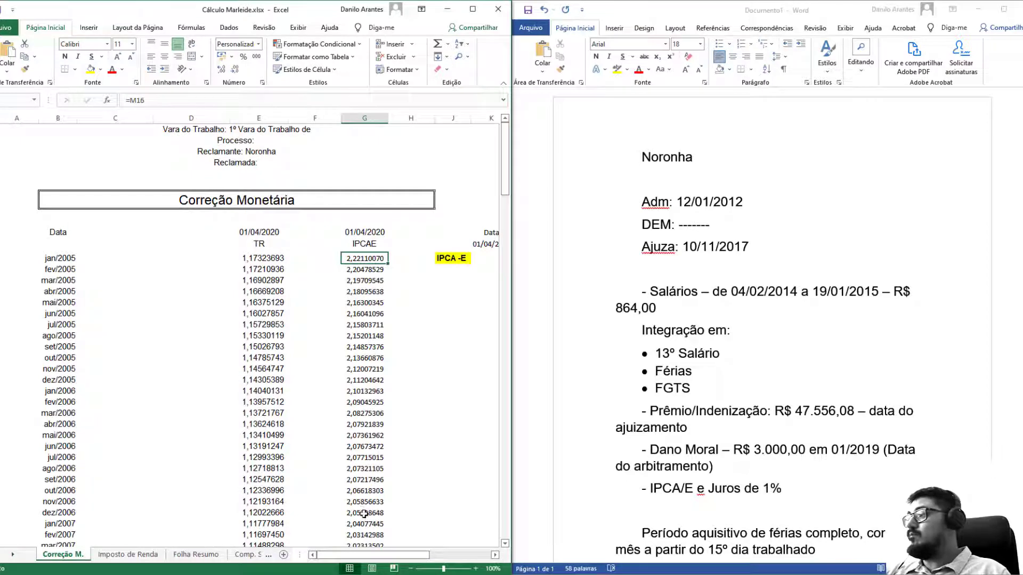
{"action": "key", "text": "alt+Tab"}
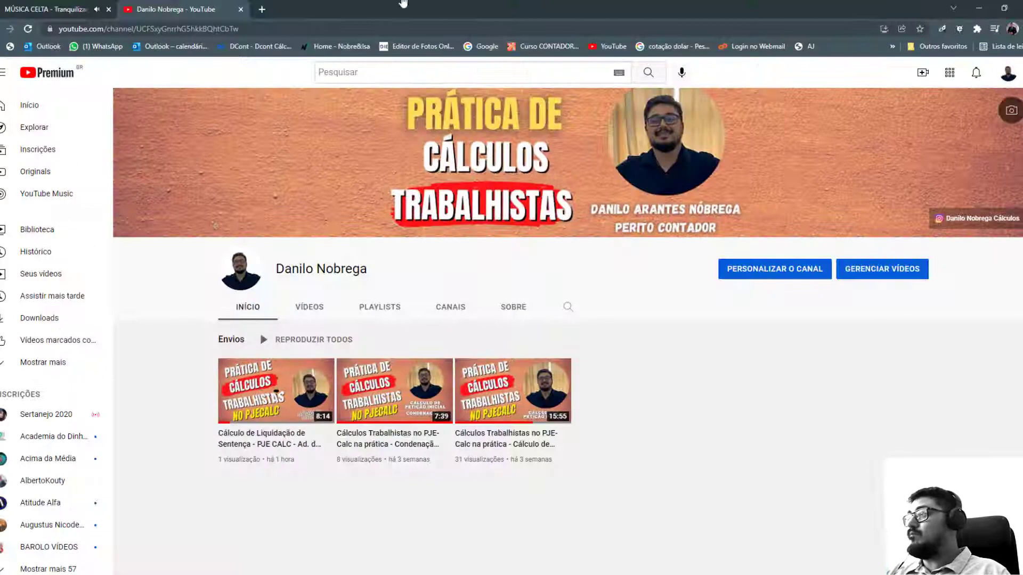
Open Debit's IPCA-E table up to 01/01/2022 in a new tab and select it from 01/2005.
{"action": "left_click", "coordinate": [261, 9]}
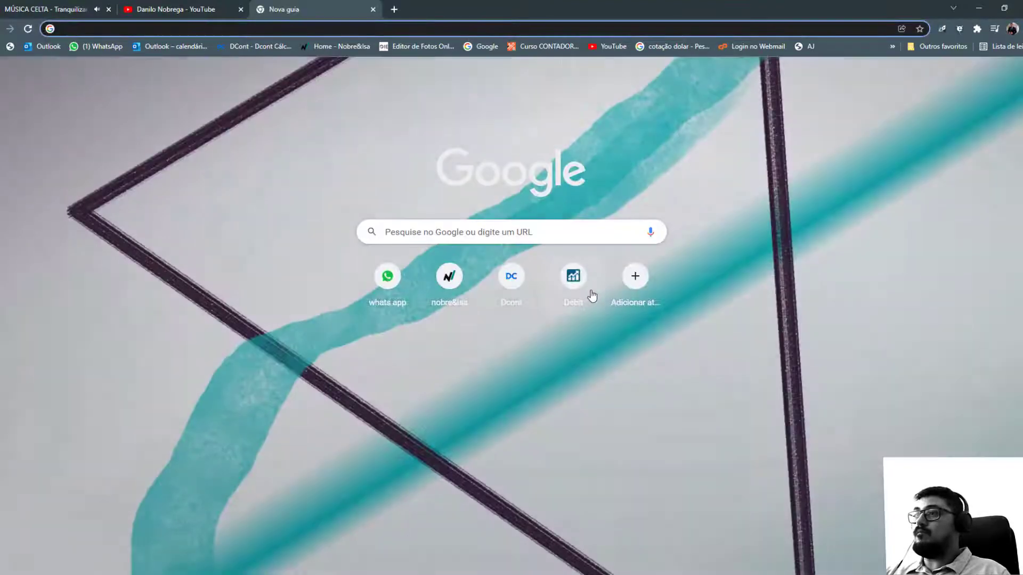
{"action": "left_click", "coordinate": [591, 294]}
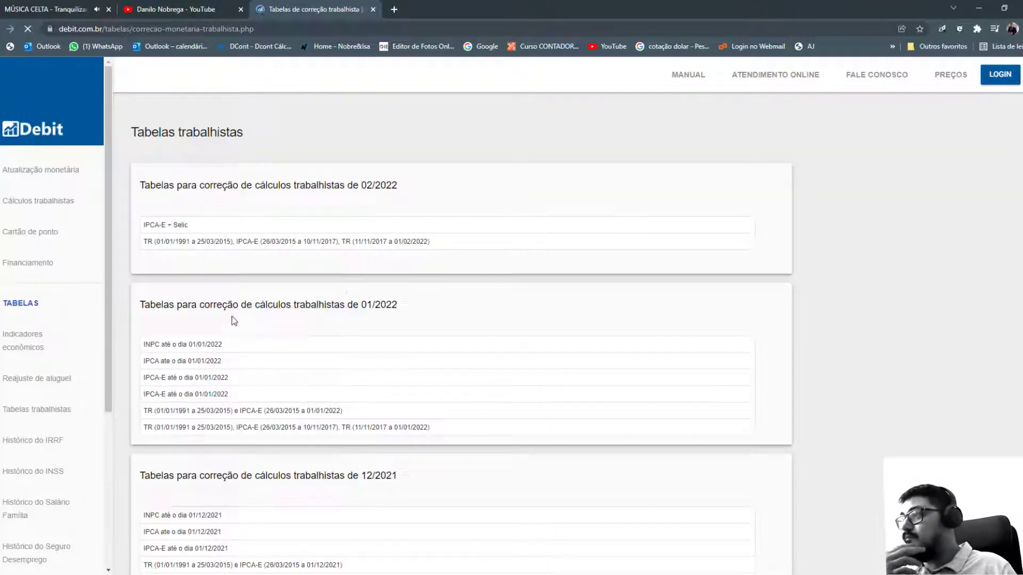
{"action": "left_click", "coordinate": [198, 390]}
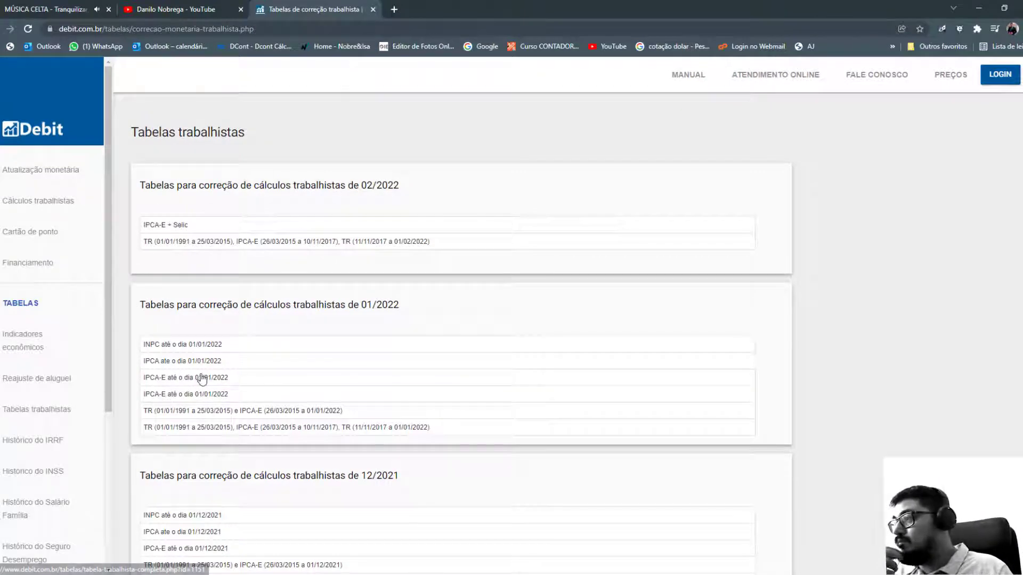
{"action": "scroll", "coordinate": [458, 358], "scroll_direction": "down", "scroll_amount": 5}
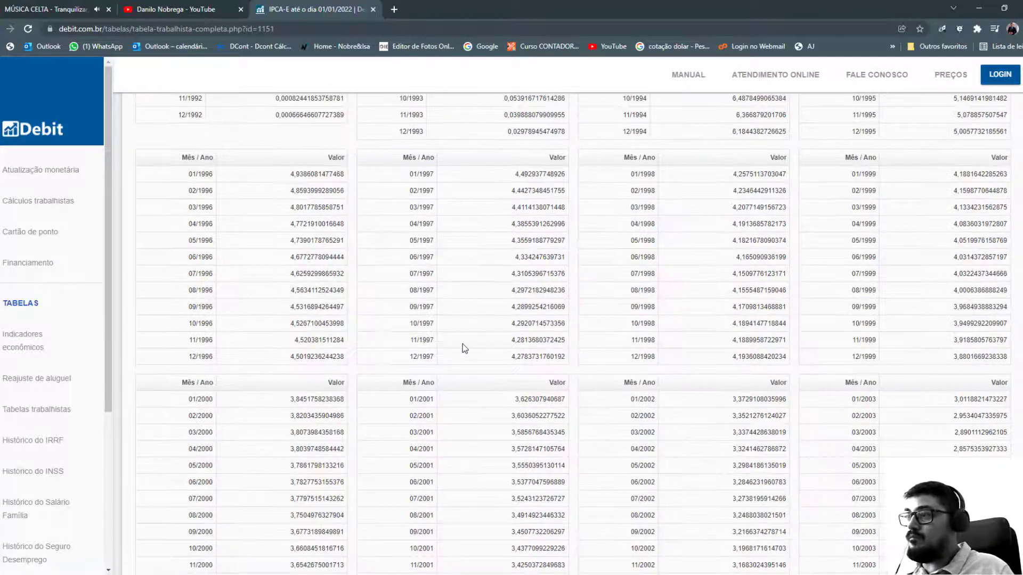
{"action": "scroll", "coordinate": [495, 357], "scroll_direction": "down", "scroll_amount": 5}
{"action": "left_click_drag", "start_coordinate": [419, 386], "coordinate": [510, 568]}
Paste the copied IPCA-E table into cell L16 of the maximized Correção Monetária sheet.
{"action": "key", "text": "alt+Tab"}
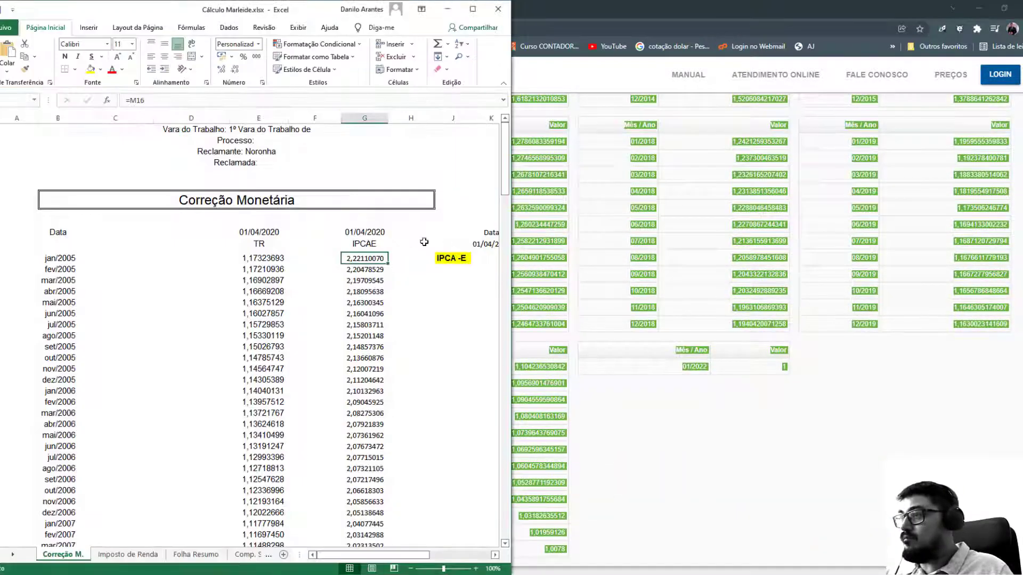
{"action": "left_click", "coordinate": [472, 9]}
{"action": "left_click", "coordinate": [545, 258]}
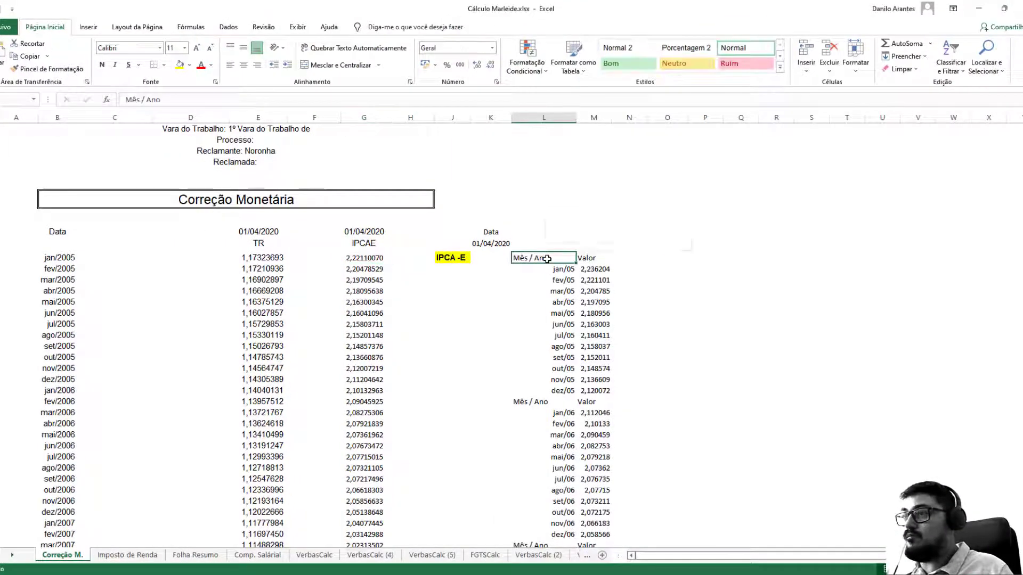
{"action": "right_click", "coordinate": [546, 259]}
{"action": "left_click", "coordinate": [585, 308]}
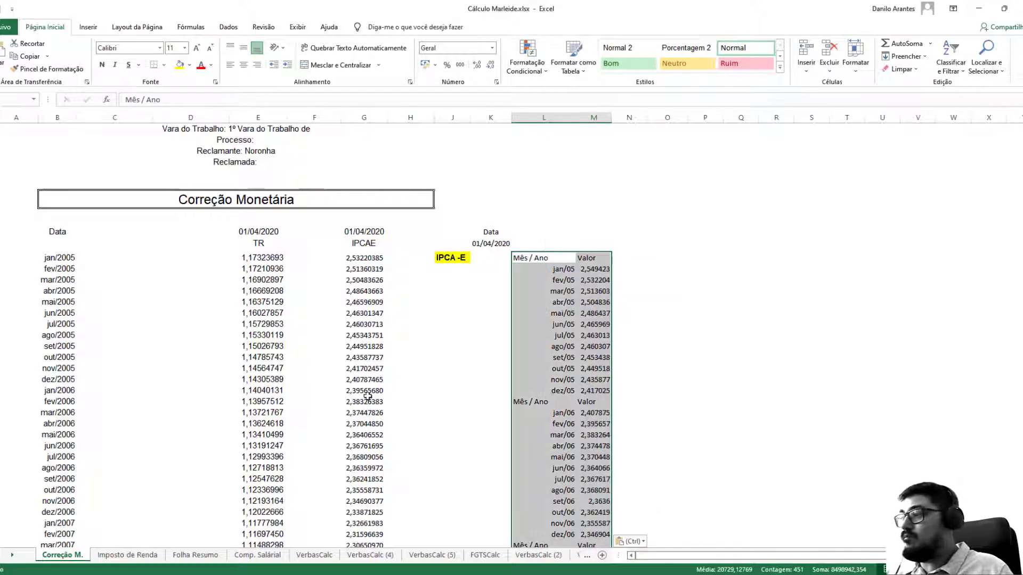
{"action": "right_click", "coordinate": [75, 556]}
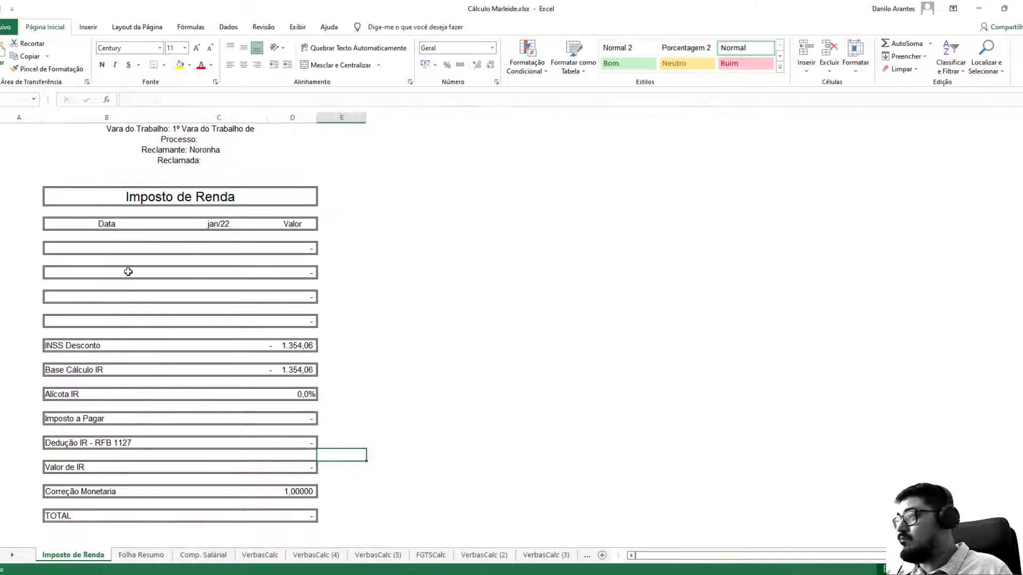
Label the income rows Salários and 13º Salário and hide the two empty rows below.
{"action": "type", "text": "Sala´rios"}
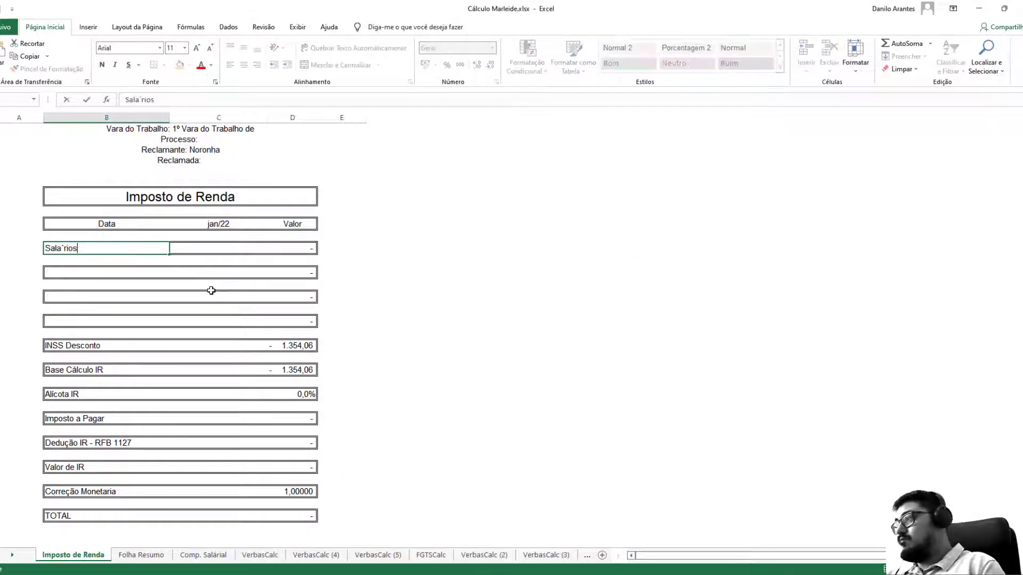
{"action": "key", "text": "BackSpace"}
{"action": "key", "text": "BackSpace"}
{"action": "key", "text": "BackSpace"}
{"action": "key", "text": "BackSpace"}
{"action": "key", "text": "BackSpace"}
{"action": "key", "text": "BackSpace"}
{"action": "type", "text": "ár"}
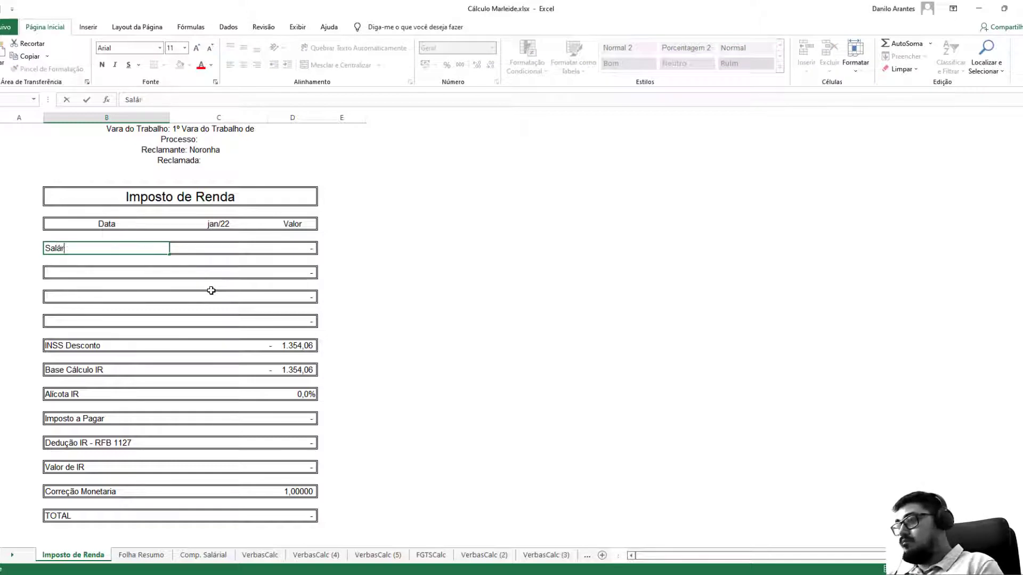
{"action": "key", "text": "Return"}
{"action": "type", "text": "13º"}
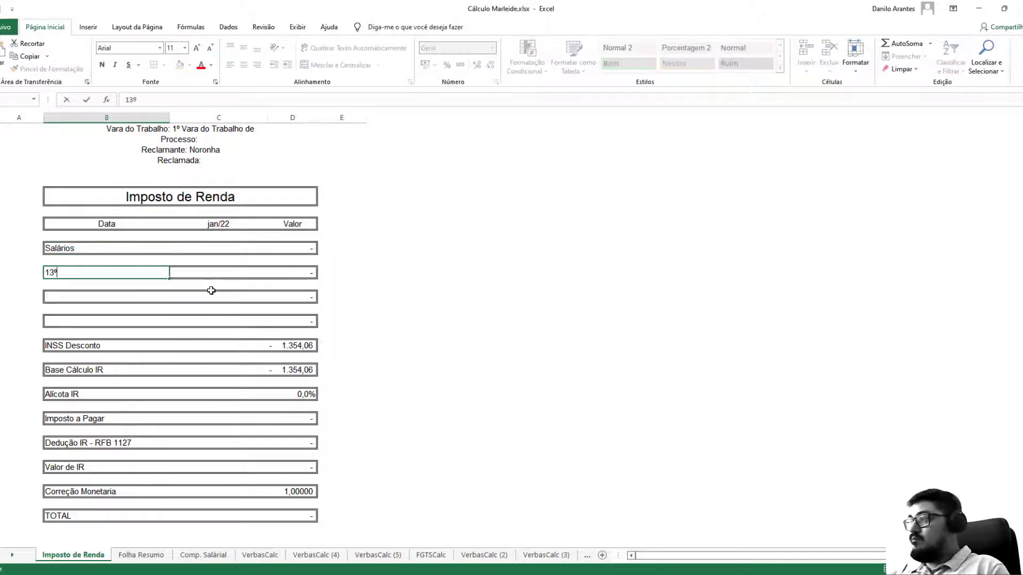
{"action": "type", "text": " Salário"}
{"action": "key", "text": "Return"}
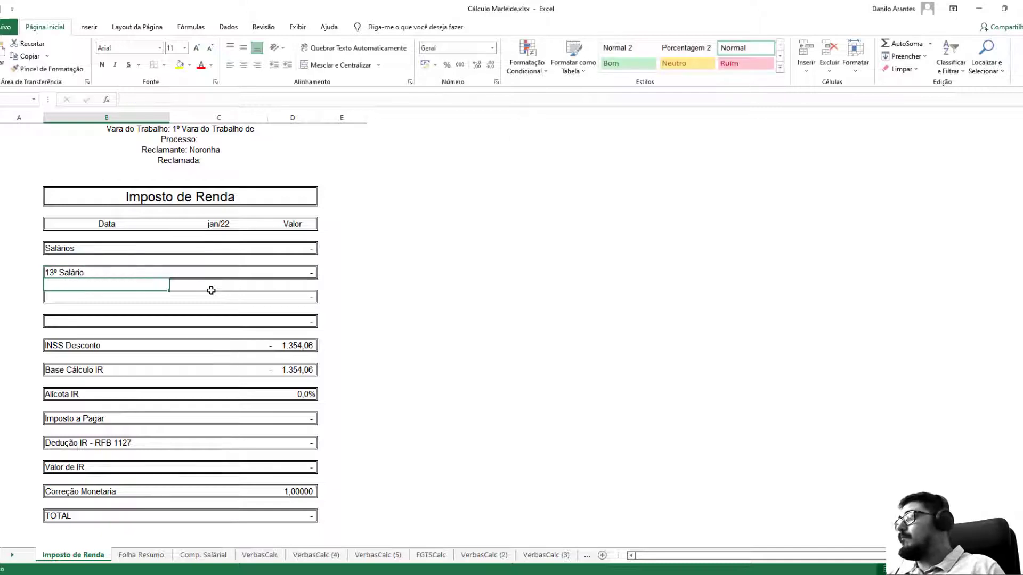
{"action": "left_click_drag", "start_coordinate": [157, 285], "coordinate": [148, 315]}
{"action": "key", "text": "ctrl+9"}
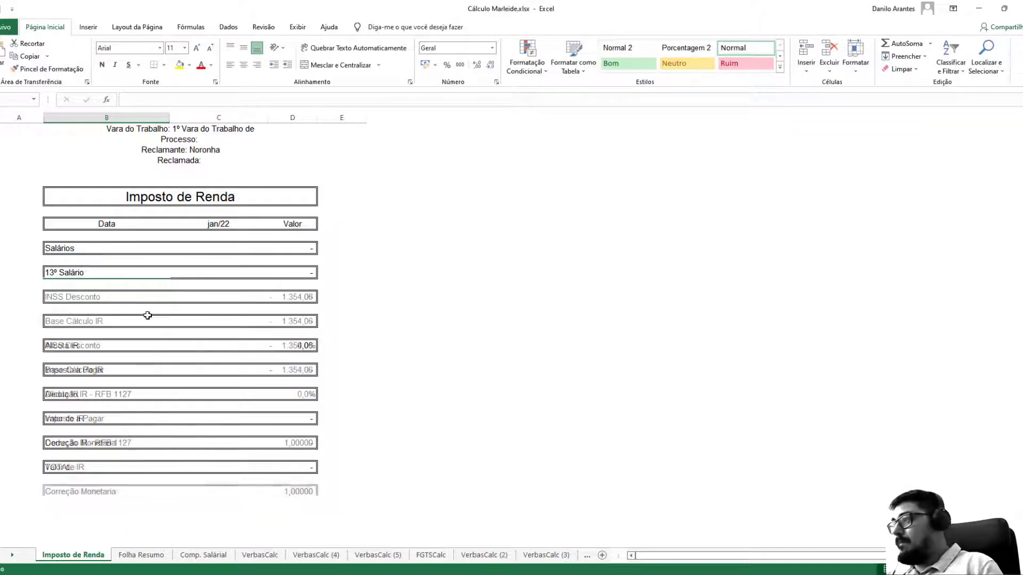
Link the Salários and 13º Salário values to Folha Resumo cells F36 and F37.
{"action": "left_click", "coordinate": [292, 250]}
{"action": "type", "text": "="}
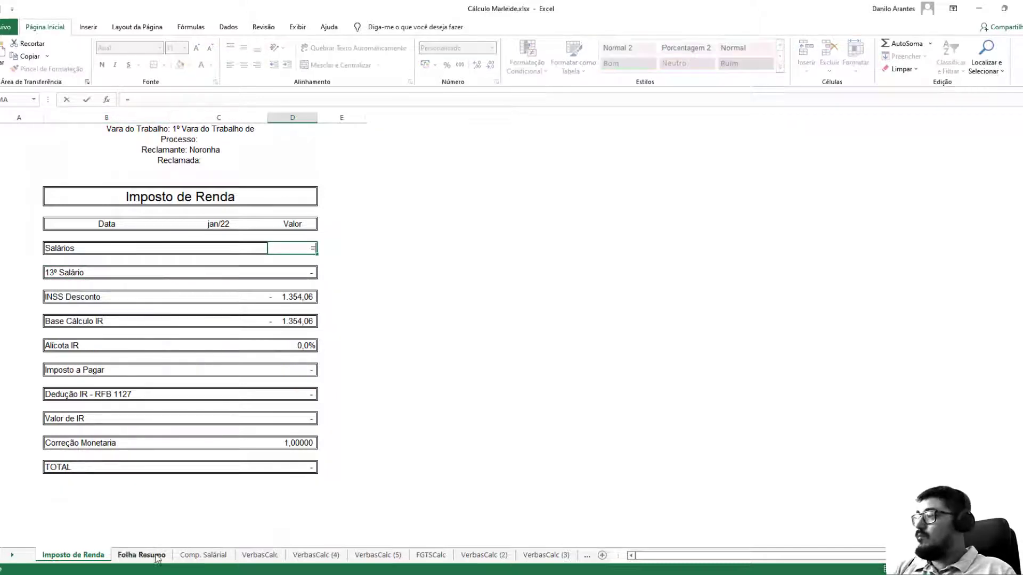
{"action": "left_click", "coordinate": [141, 555]}
{"action": "scroll", "coordinate": [239, 357], "scroll_direction": "down", "scroll_amount": 5}
{"action": "left_click", "coordinate": [240, 357]}
{"action": "key", "text": "Return"}
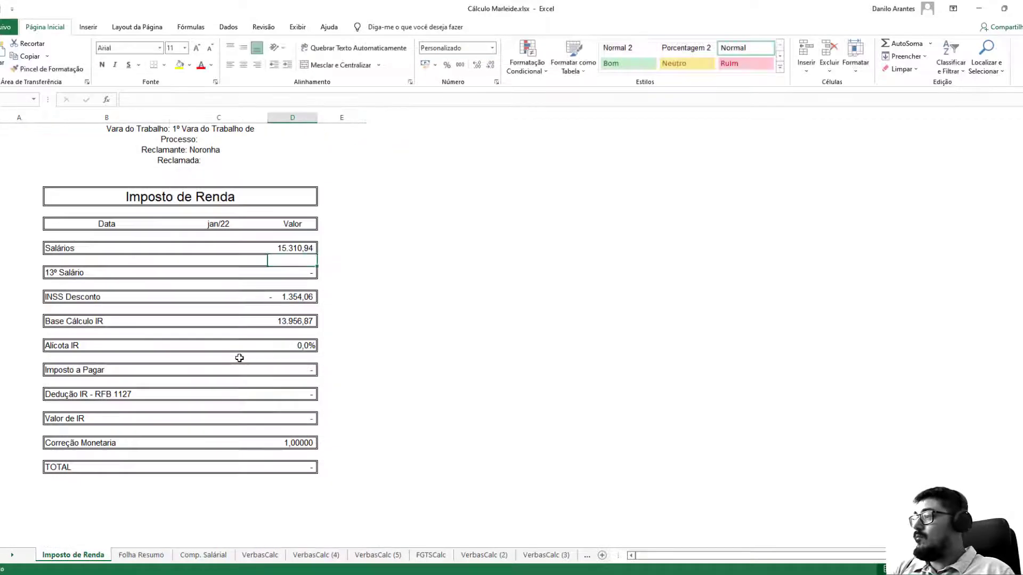
{"action": "type", "text": "="}
{"action": "left_click", "coordinate": [141, 555]}
{"action": "left_click", "coordinate": [221, 367]}
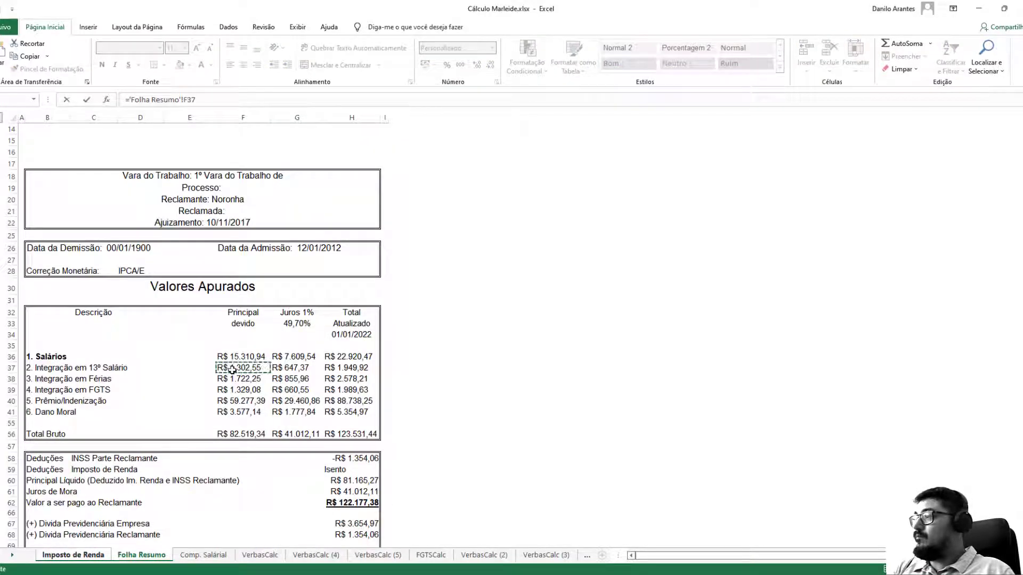
{"action": "key", "text": "Return"}
{"action": "key", "text": "Down"}
{"action": "key", "text": "Down"}
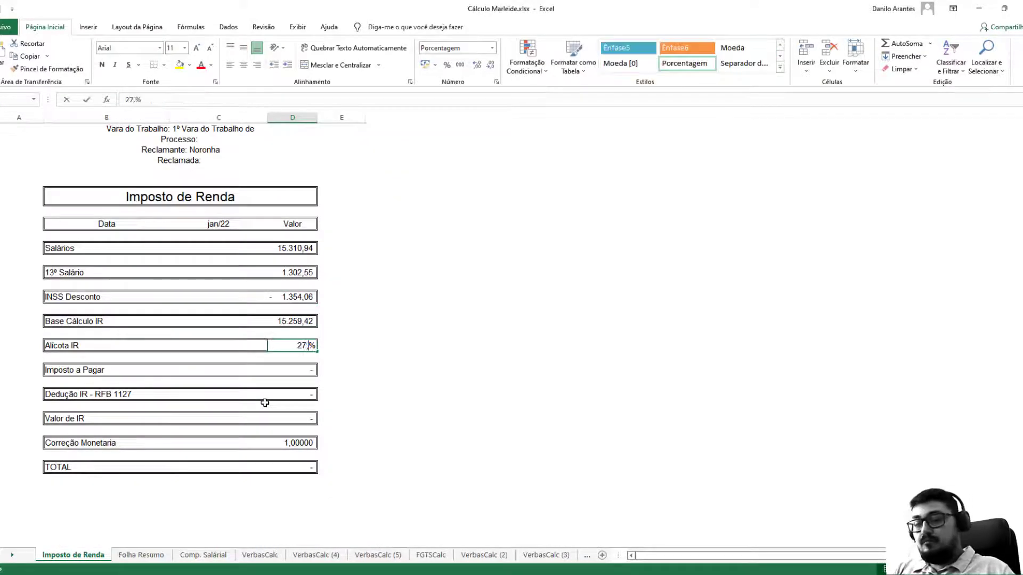
Check the fev/2014 to jan/2015 INSS Empregado rates, then return to Imposto de Renda.
{"action": "left_click", "coordinate": [203, 555]}
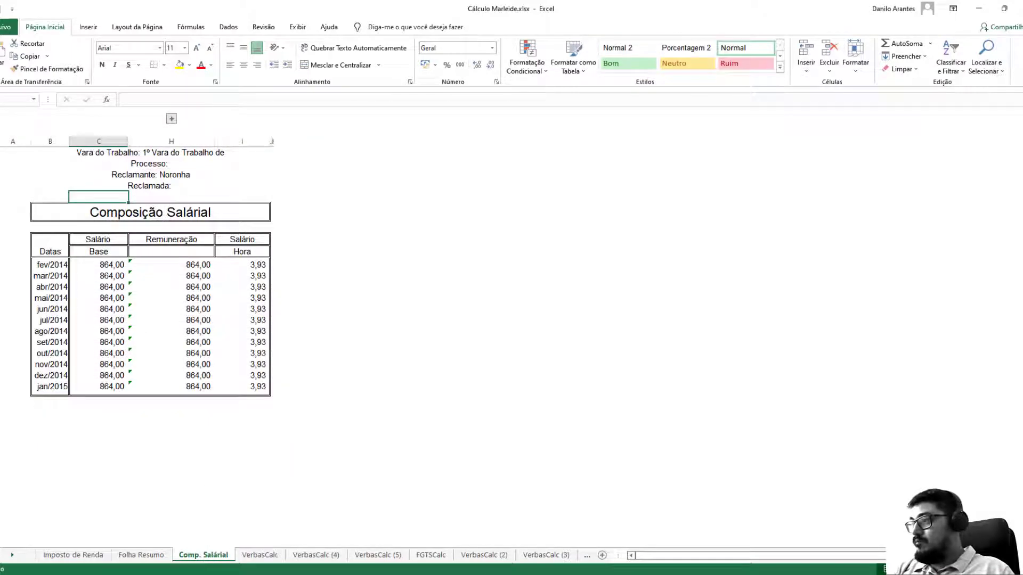
{"action": "left_click", "coordinate": [581, 555]}
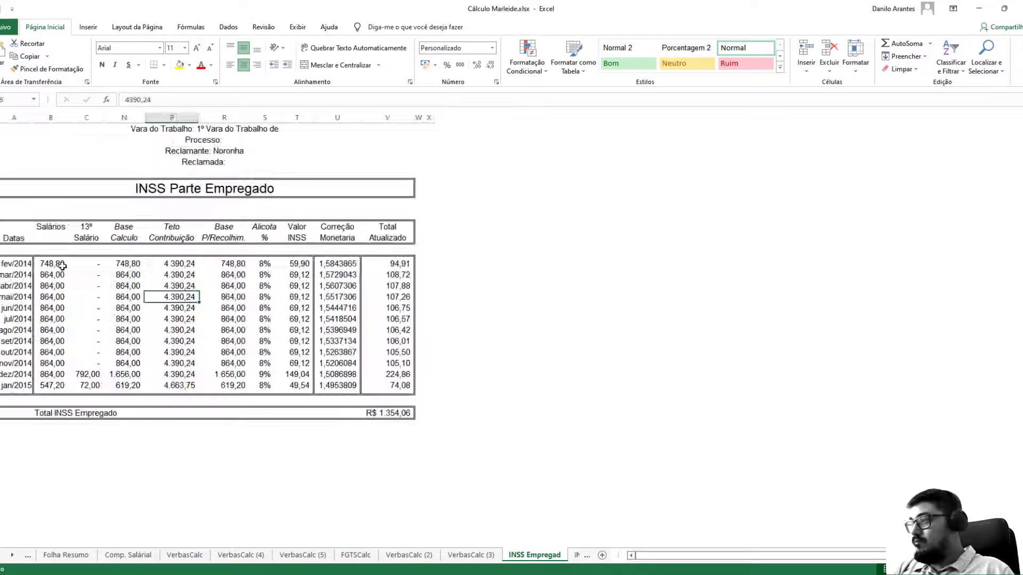
{"action": "left_click_drag", "start_coordinate": [63, 266], "coordinate": [137, 385]}
{"action": "left_click", "coordinate": [269, 385]}
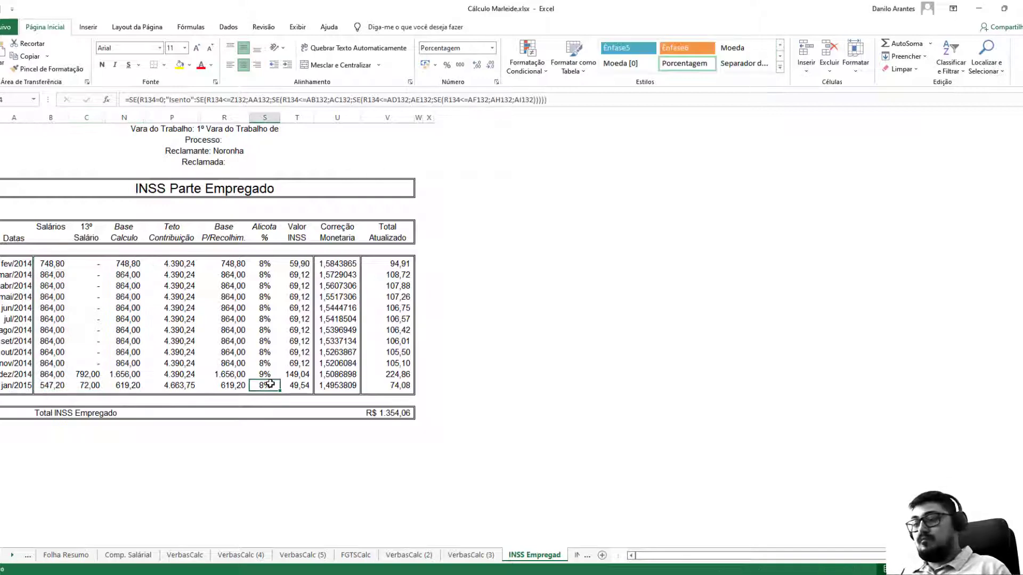
{"action": "key", "text": "ctrl+Page_Up"}
{"action": "key", "text": "ctrl+Page_Up"}
{"action": "key", "text": "ctrl+Page_Up"}
{"action": "key", "text": "ctrl+Page_Up"}
{"action": "key", "text": "ctrl+Page_Up"}
{"action": "key", "text": "ctrl+Page_Up"}
{"action": "key", "text": "ctrl+Page_Up"}
{"action": "key", "text": "ctrl+Page_Up"}
{"action": "key", "text": "ctrl+Page_Up"}
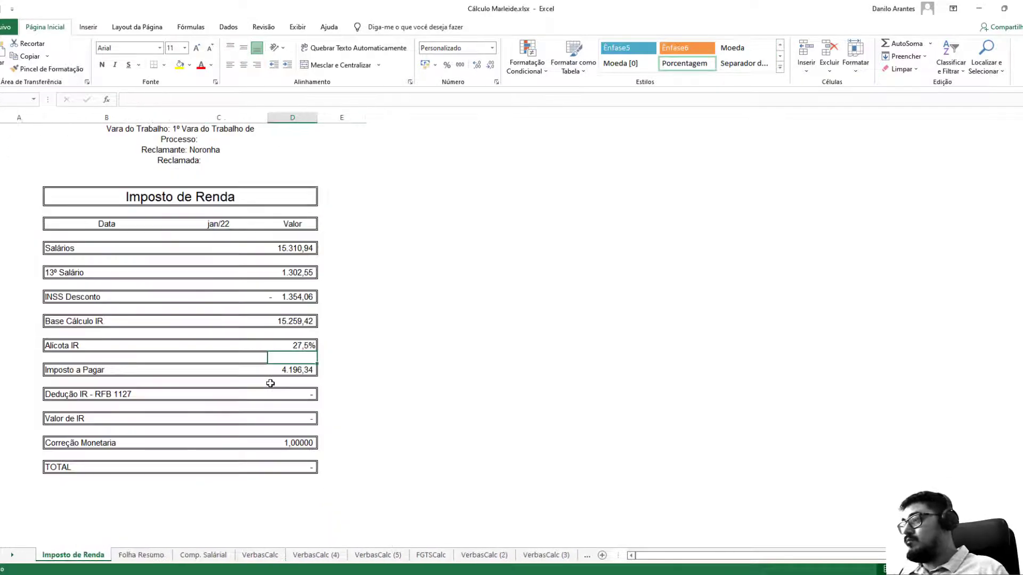
Label the deduction 'Dedução IR - RFB 1127 - 12 Meses' with value =-869,36*12.
{"action": "left_click", "coordinate": [64, 393]}
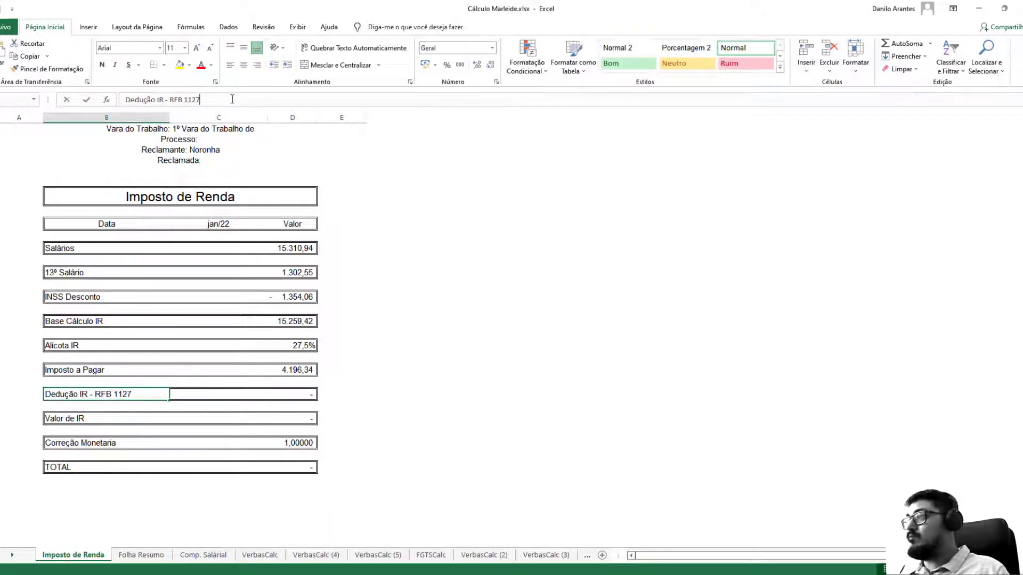
{"action": "type", "text": "- 12 Mes"}
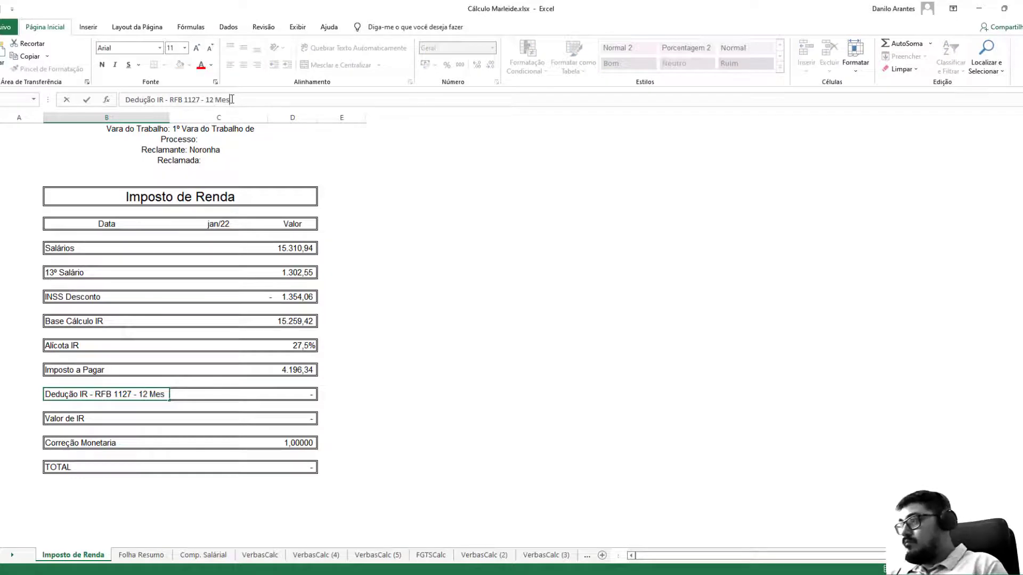
{"action": "type", "text": "es"}
{"action": "key", "text": "Tab"}
{"action": "type", "text": "=-86"}
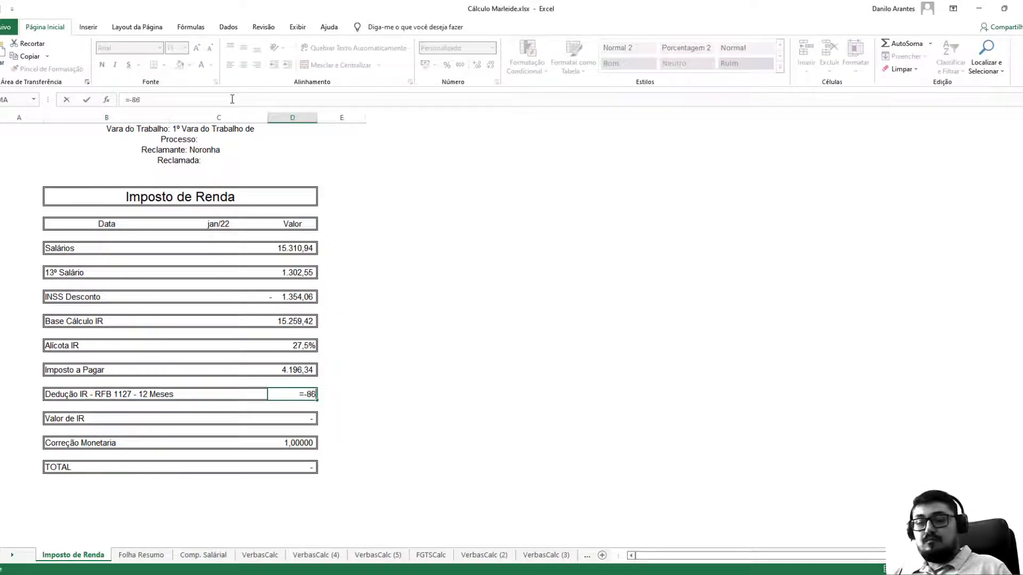
{"action": "type", "text": "9,36*12"}
{"action": "key", "text": "Return"}
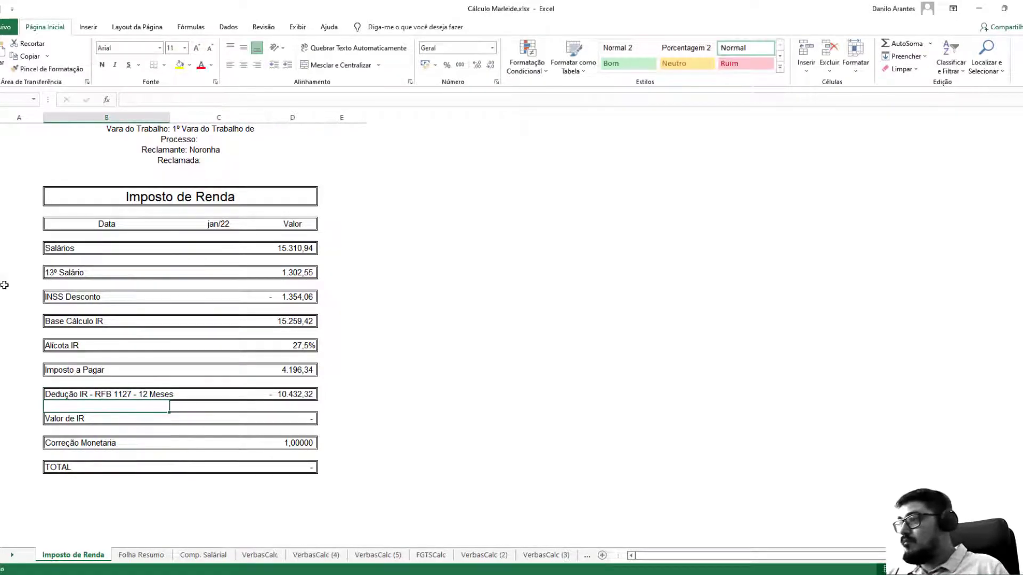
Enter Isento as Valor de IR, copy it over the #VALOR! TOTAL, and move the sheet last.
{"action": "left_click", "coordinate": [295, 422]}
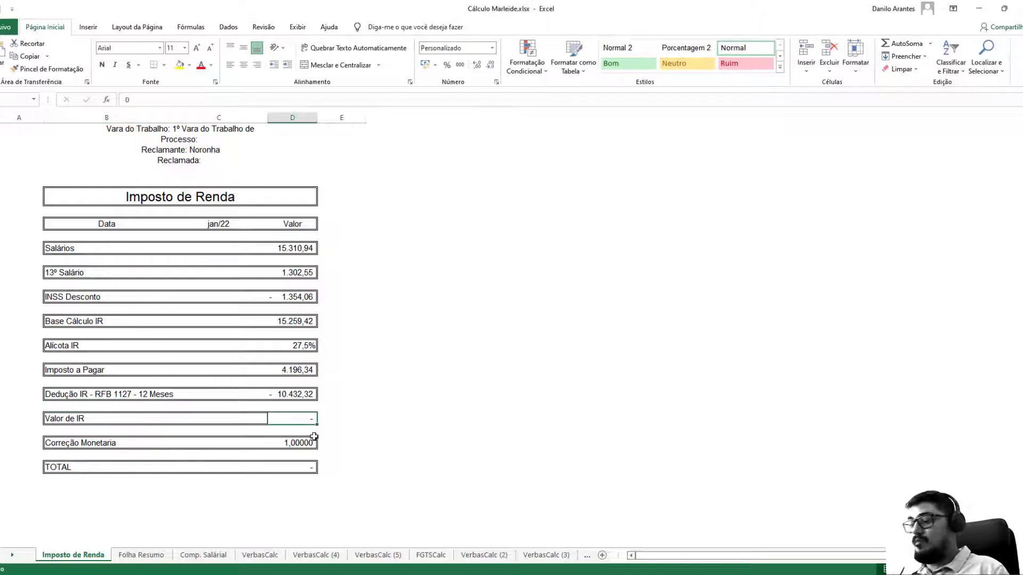
{"action": "type", "text": "Isento"}
{"action": "key", "text": "Return"}
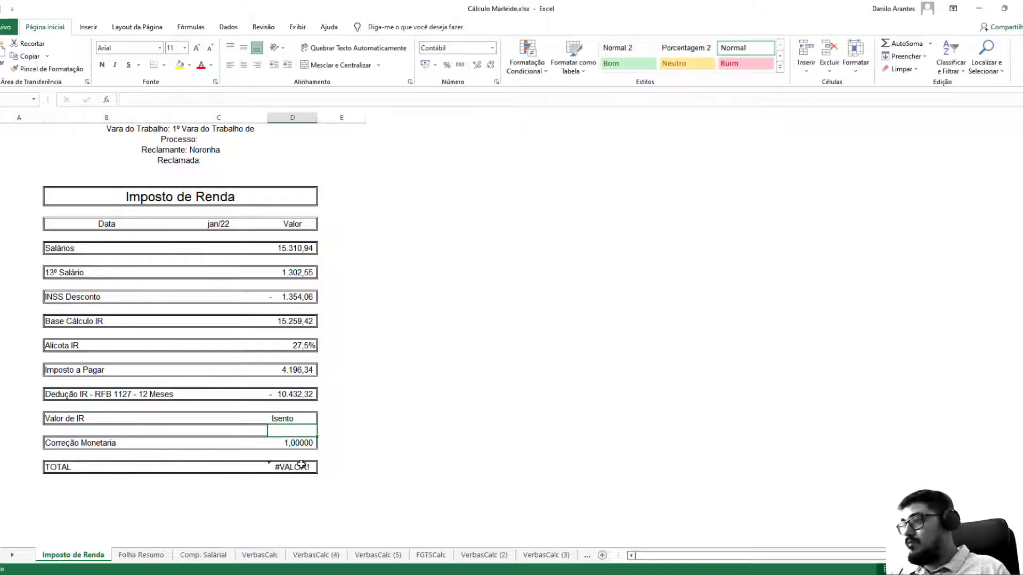
{"action": "left_click", "coordinate": [296, 419]}
{"action": "key", "text": "ctrl+c"}
{"action": "left_click", "coordinate": [292, 466]}
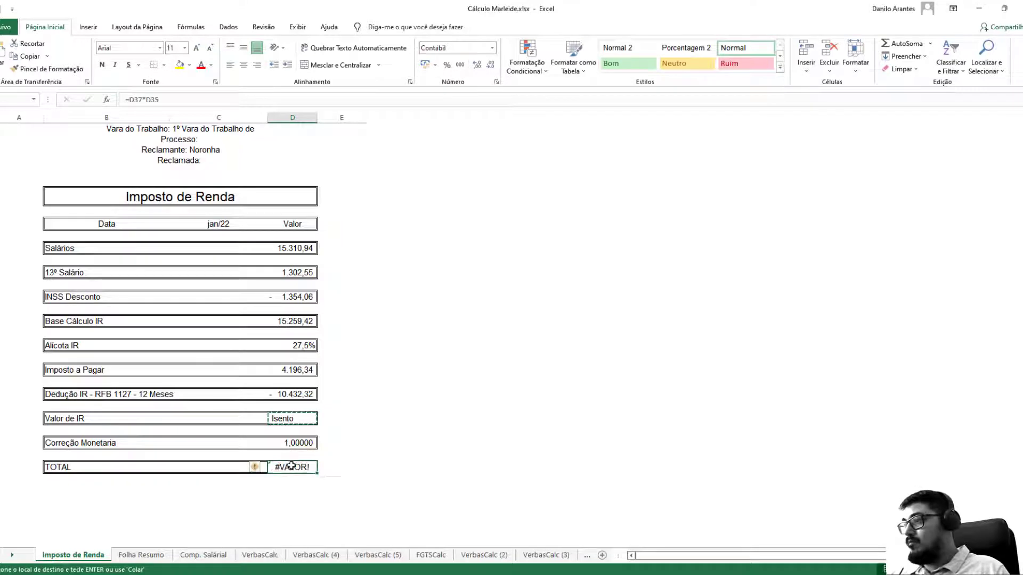
{"action": "key", "text": "ctrl+v"}
{"action": "left_click", "coordinate": [256, 358]}
{"action": "key", "text": "Escape"}
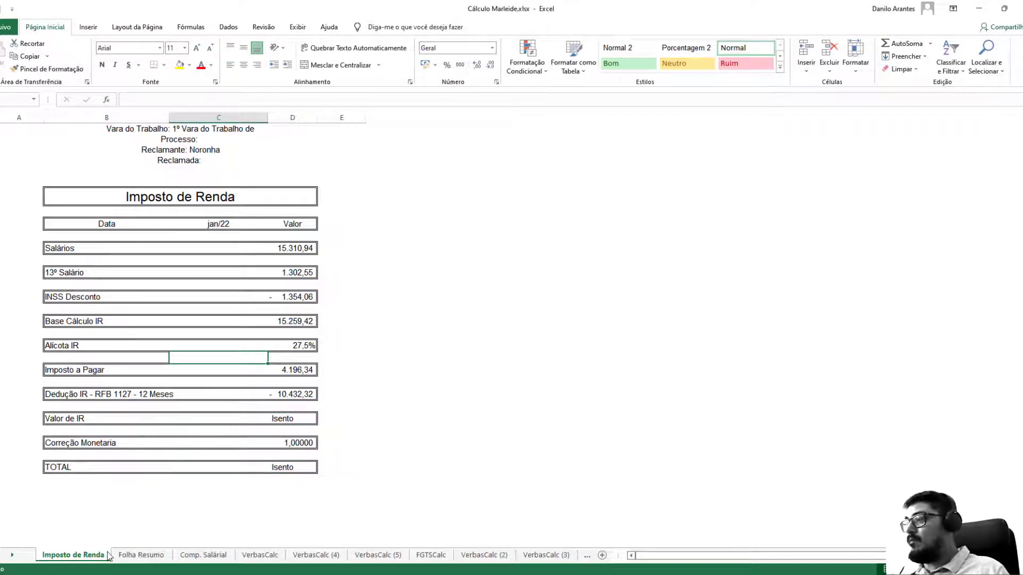
{"action": "left_click_drag", "start_coordinate": [110, 555], "coordinate": [558, 535]}
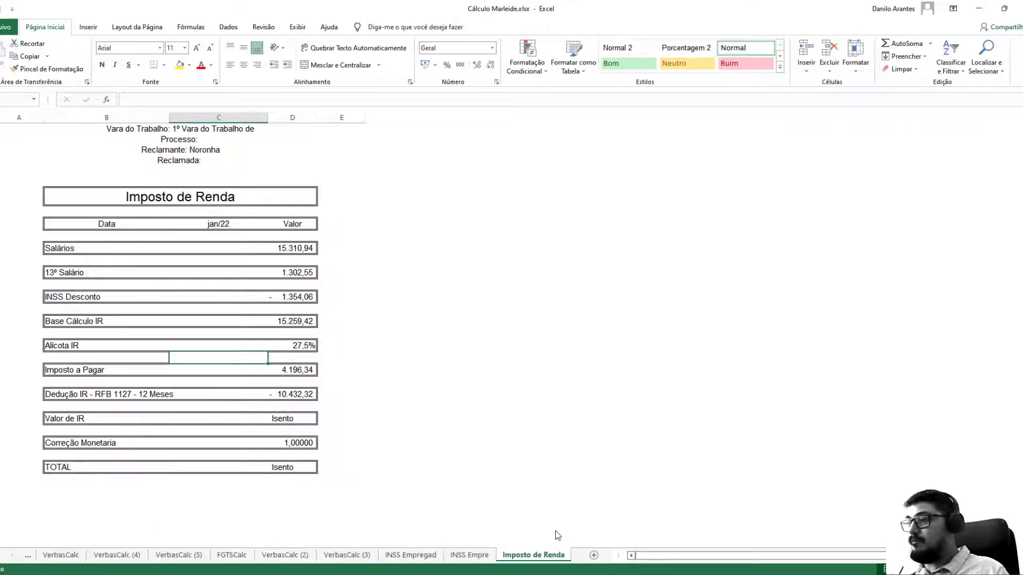
{"action": "key", "text": "ctrl+Page_Up"}
{"action": "key", "text": "ctrl+Page_Up"}
{"action": "key", "text": "ctrl+Page_Up"}
{"action": "key", "text": "ctrl+Page_Up"}
{"action": "key", "text": "ctrl+Page_Up"}
{"action": "key", "text": "ctrl+Page_Up"}
{"action": "key", "text": "ctrl+Page_Up"}
{"action": "key", "text": "ctrl+Page_Up"}
{"action": "key", "text": "ctrl+Page_Up"}
{"action": "key", "text": "ctrl+Page_Up"}
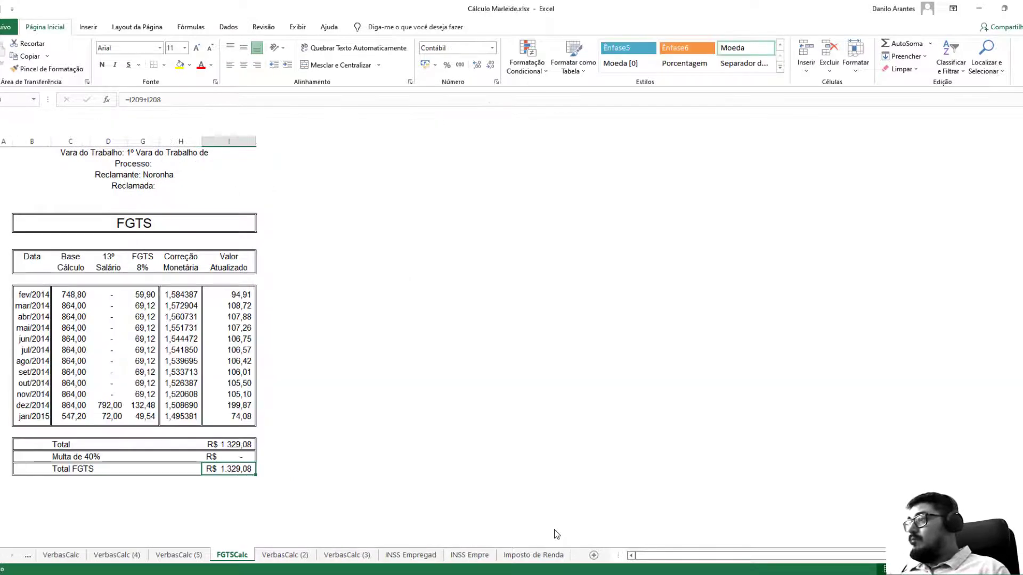
Give the grand total cell H70 (R$ 127.186,41) a fill colour on Folha Resumo.
{"action": "scroll", "coordinate": [311, 354], "scroll_direction": "down", "scroll_amount": 4}
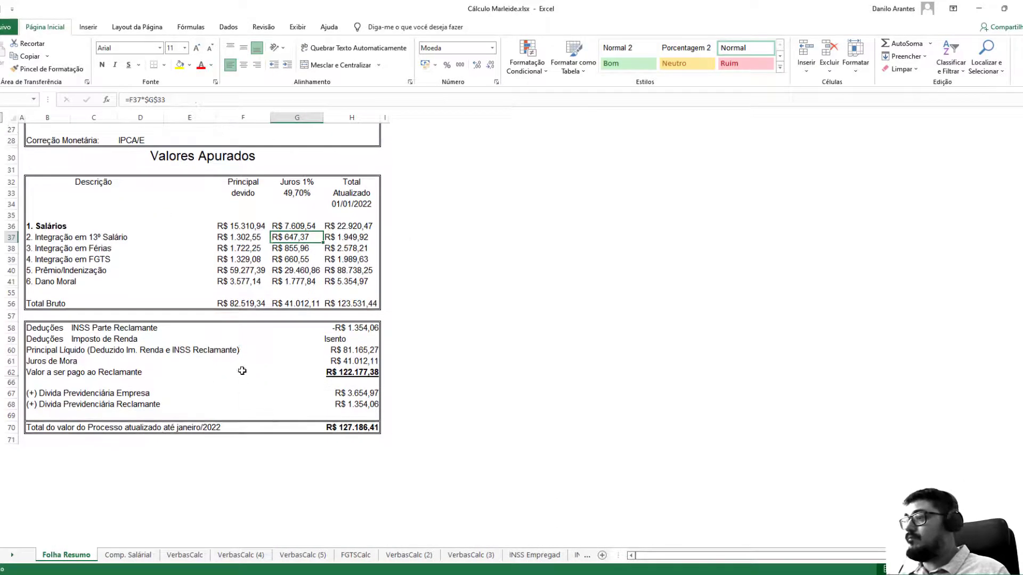
{"action": "left_click", "coordinate": [243, 373]}
{"action": "key", "text": "ctrl+End"}
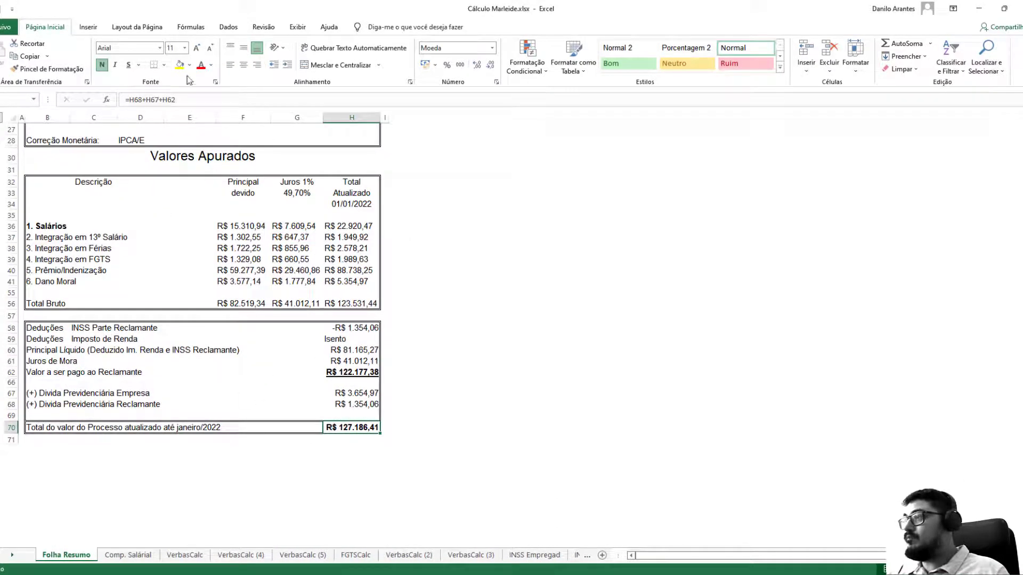
{"action": "left_click", "coordinate": [179, 65]}
{"action": "left_click", "coordinate": [203, 259]}
{"action": "scroll", "coordinate": [238, 334], "scroll_direction": "up", "scroll_amount": 8}
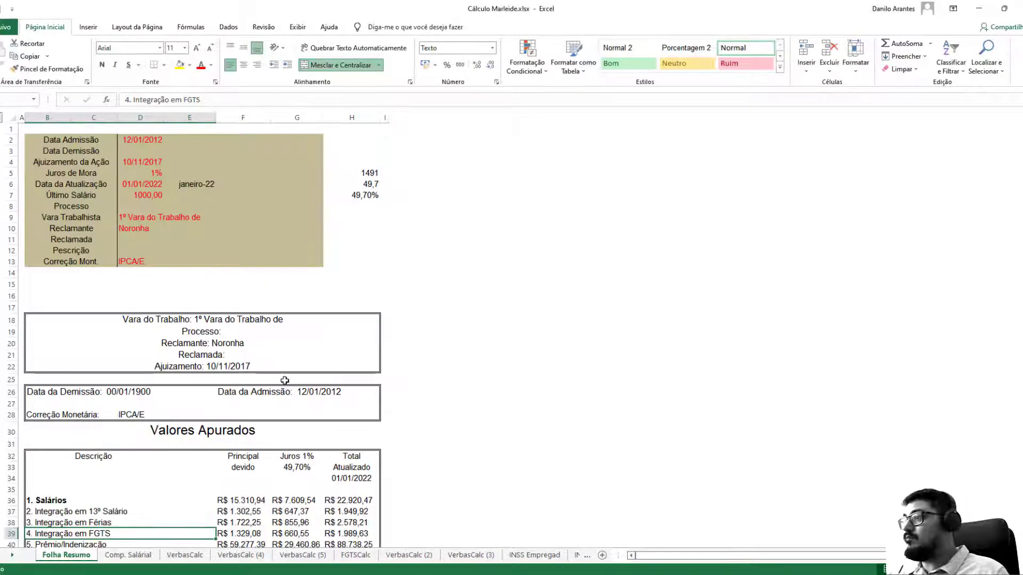
{"action": "scroll", "coordinate": [260, 384], "scroll_direction": "down", "scroll_amount": 4}
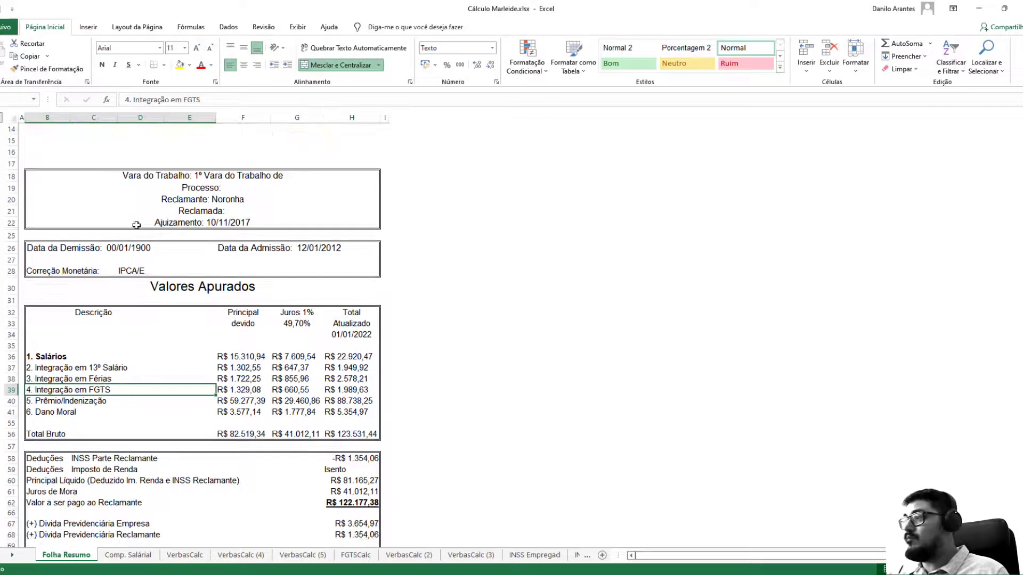
{"action": "left_click", "coordinate": [297, 470]}
{"action": "scroll", "coordinate": [318, 341], "scroll_direction": "up", "scroll_amount": 4}
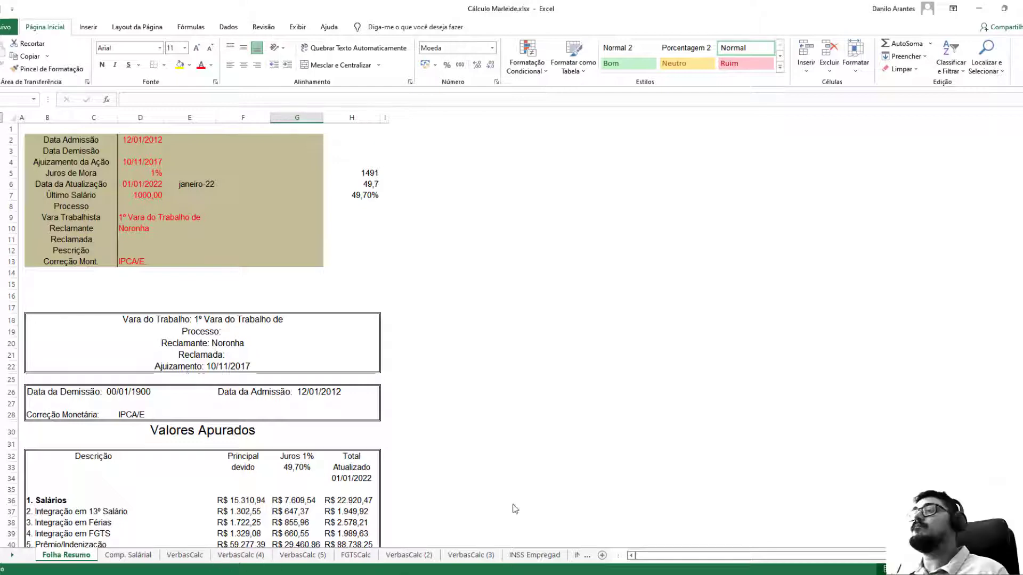
Review Folha Resumo against the Comp. Salárial sheet by flipping between them.
{"action": "key", "text": "ctrl+Page_Down"}
{"action": "key", "text": "ctrl+Page_Down"}
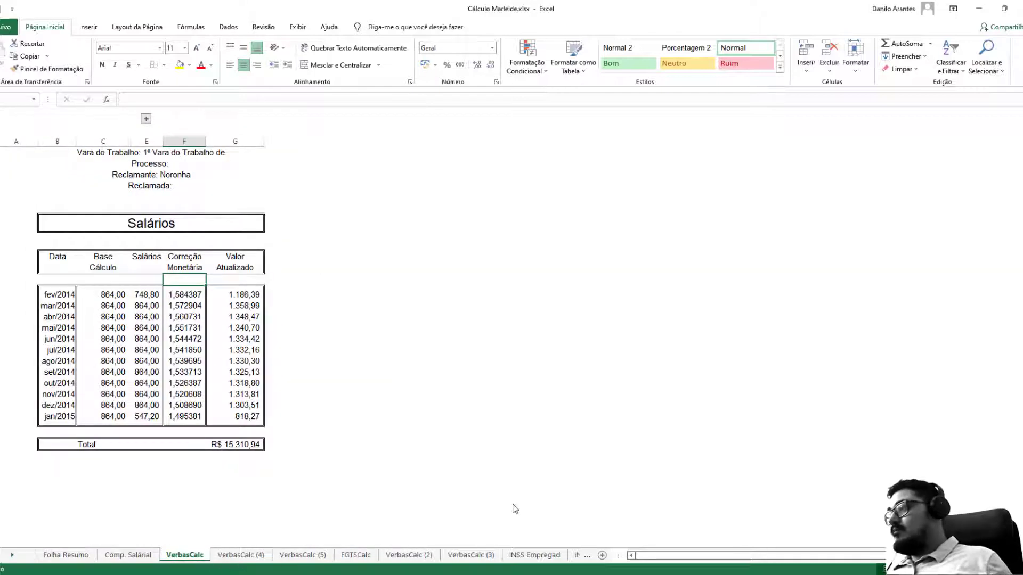
{"action": "key", "text": "ctrl+Page_Up"}
{"action": "key", "text": "ctrl+Page_Up"}
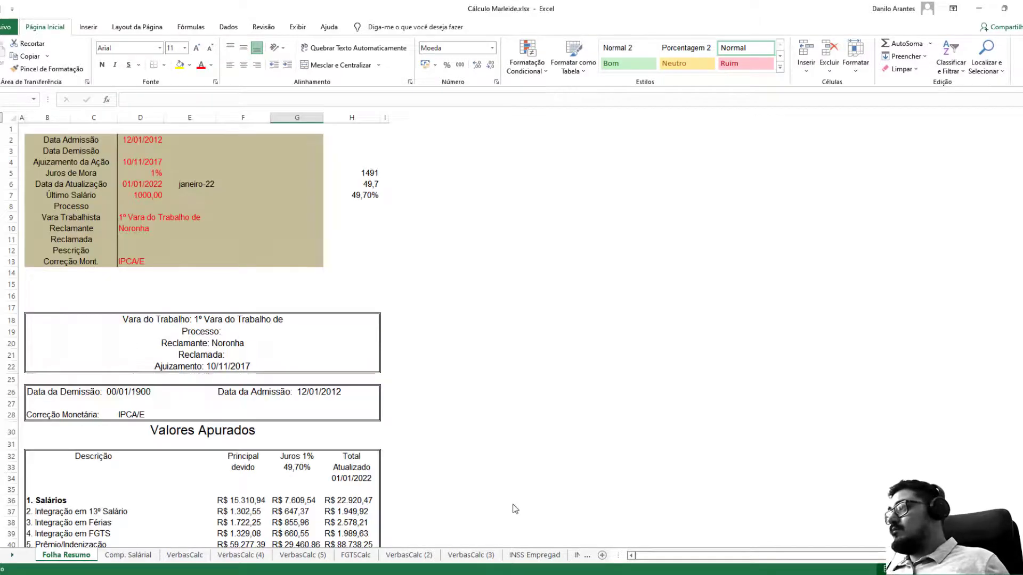
{"action": "key", "text": "ctrl+Page_Down"}
{"action": "key", "text": "ctrl+Page_Up"}
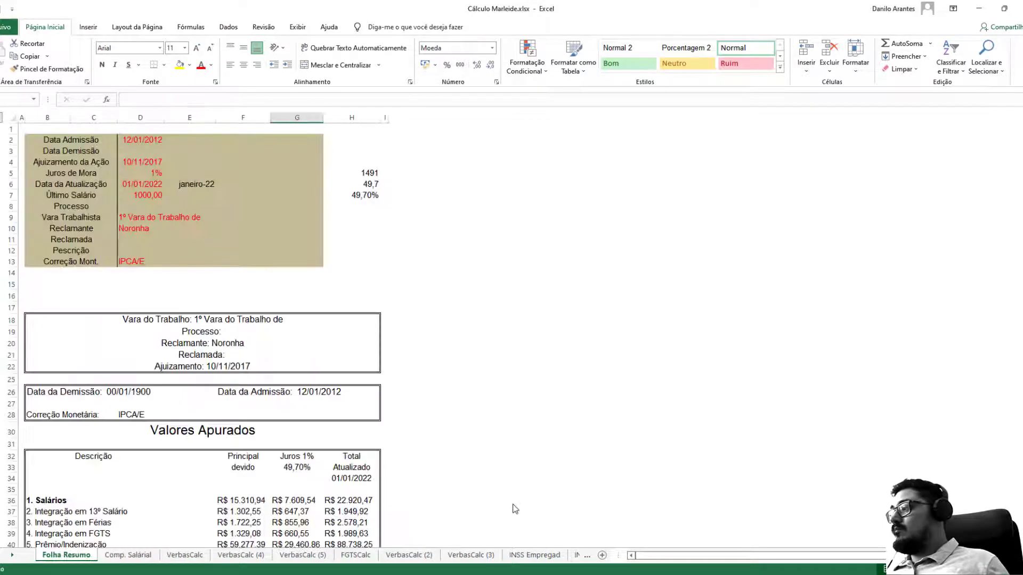
{"action": "key", "text": "ctrl+Page_Down"}
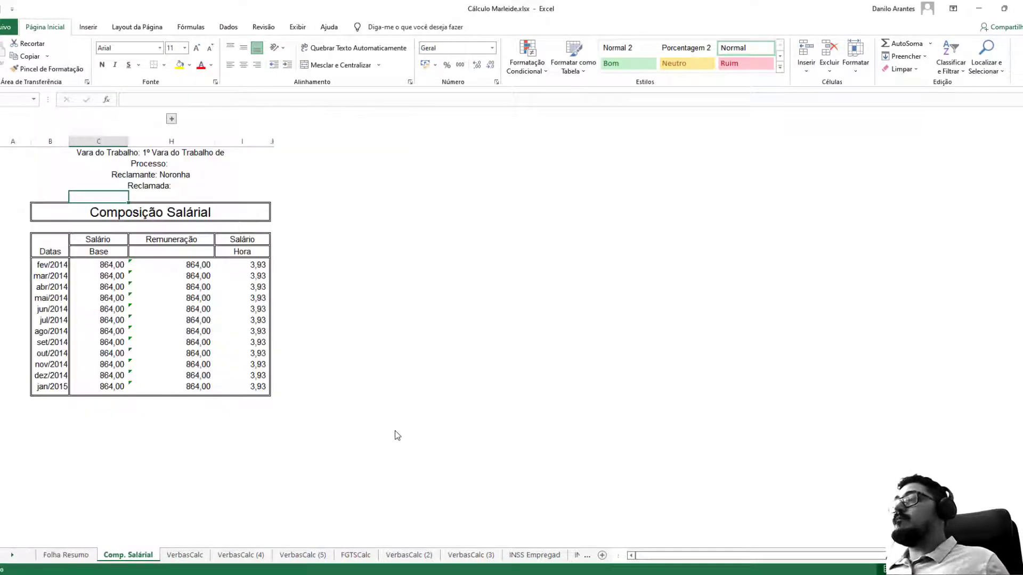
{"action": "key", "text": "ctrl+Page_Up"}
{"action": "key", "text": "ctrl+Page_Down"}
{"action": "key", "text": "ctrl+Page_Up"}
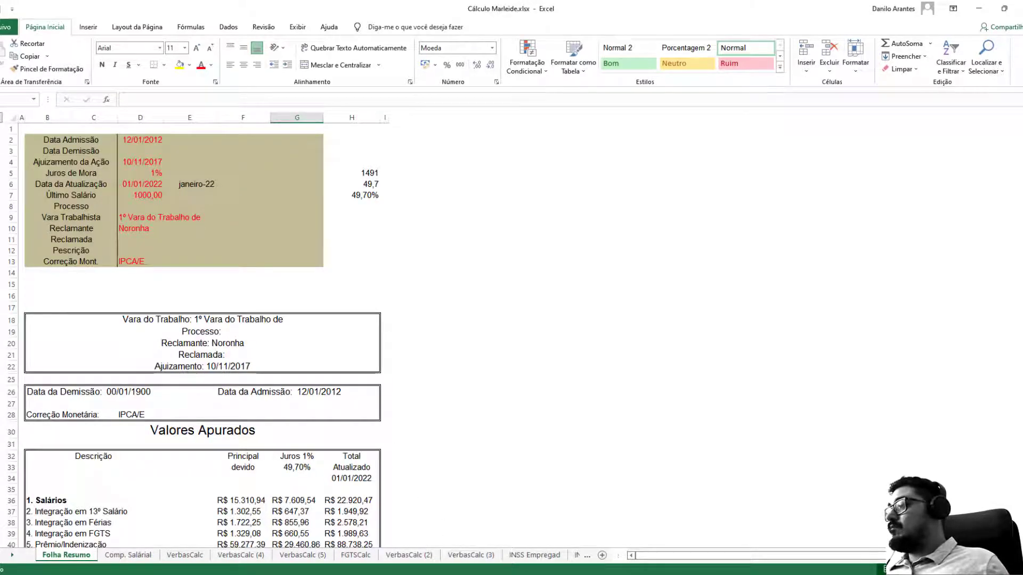
Group the calculation sheets and publish the workbook as a PDF via File > Export.
{"action": "key", "text": "alt+Tab"}
{"action": "key", "text": "alt+Tab"}
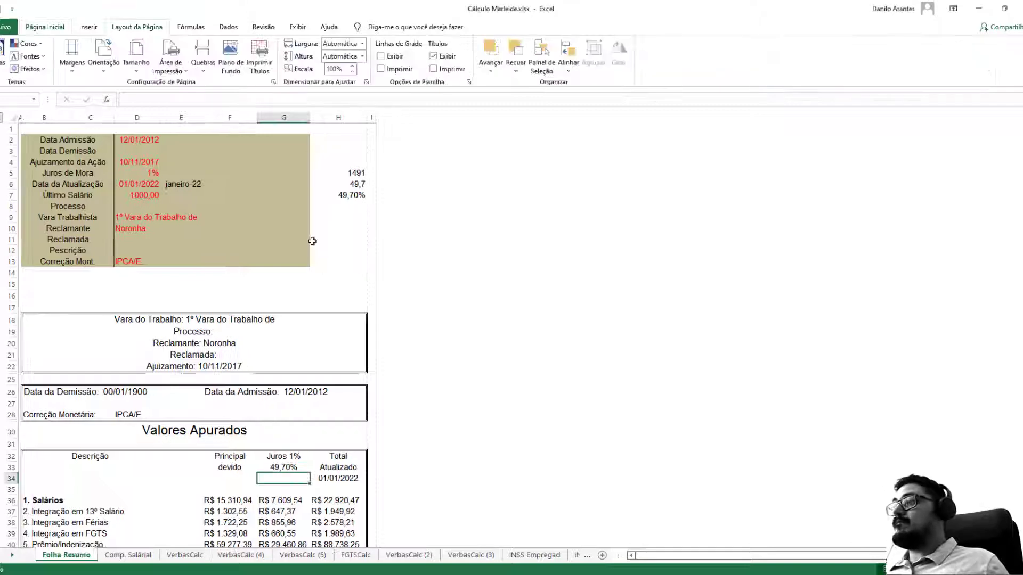
{"action": "scroll", "coordinate": [267, 320], "scroll_direction": "down", "scroll_amount": 6}
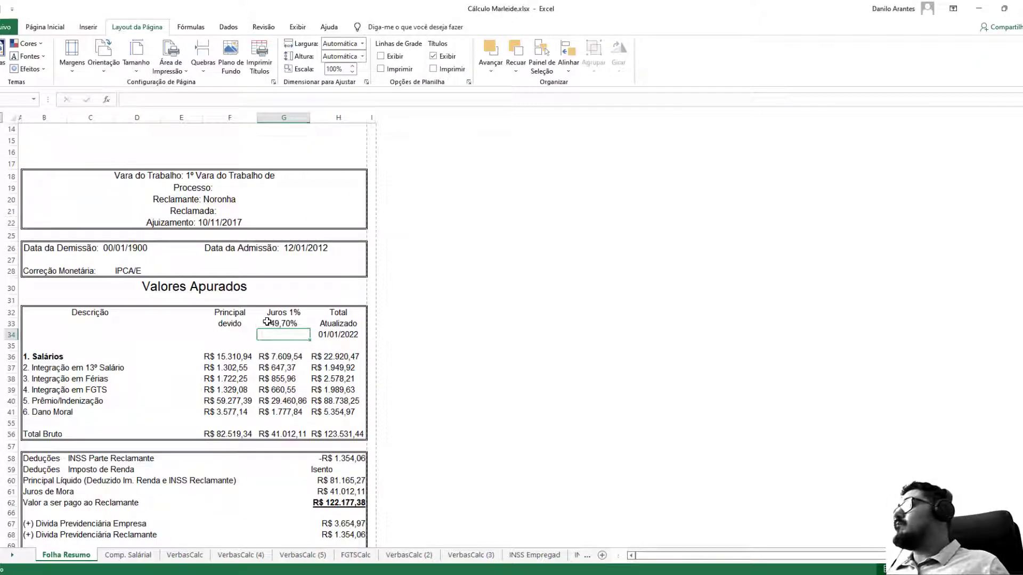
{"action": "key", "text": "ctrl+Page_Down"}
{"action": "key", "text": "ctrl+Page_Down"}
{"action": "key", "text": "ctrl+Page_Down"}
{"action": "key", "text": "ctrl+Page_Down"}
{"action": "key", "text": "ctrl+Page_Down"}
{"action": "key", "text": "ctrl+Page_Down"}
{"action": "key", "text": "ctrl+Page_Down"}
{"action": "key", "text": "ctrl+Page_Down"}
{"action": "key", "text": "ctrl+Page_Down"}
{"action": "key", "text": "ctrl+Page_Down"}
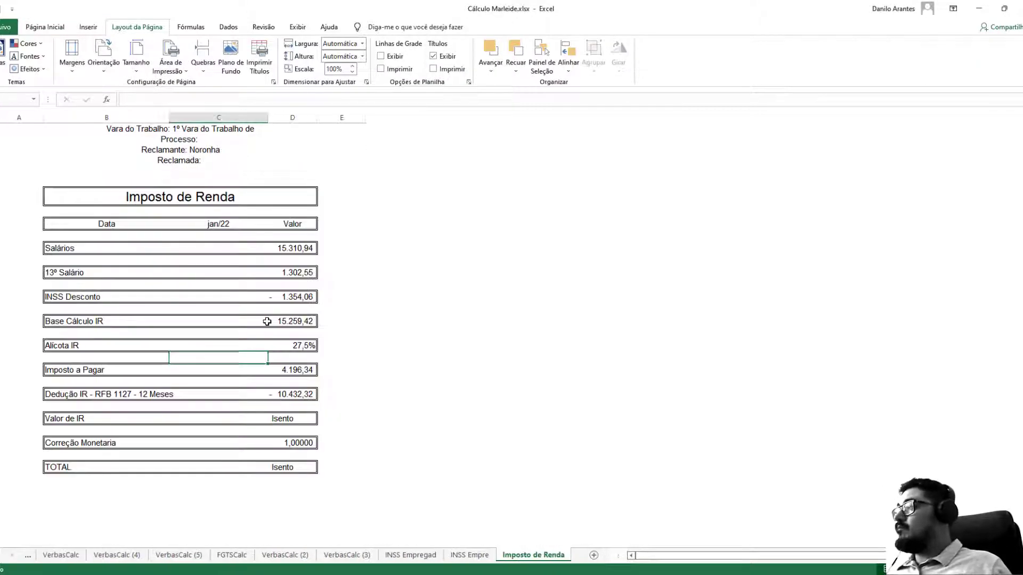
{"action": "key", "text": "ctrl+shift+Page_Up"}
{"action": "key", "text": "ctrl+Page_Up"}
{"action": "key", "text": "ctrl+Page_Up"}
{"action": "key", "text": "ctrl+Page_Up"}
{"action": "key", "text": "ctrl+Page_Up"}
{"action": "key", "text": "ctrl+Page_Up"}
{"action": "key", "text": "ctrl+Page_Up"}
{"action": "key", "text": "ctrl+Page_Up"}
{"action": "key", "text": "ctrl+Page_Up"}
{"action": "key", "text": "ctrl+Page_Up"}
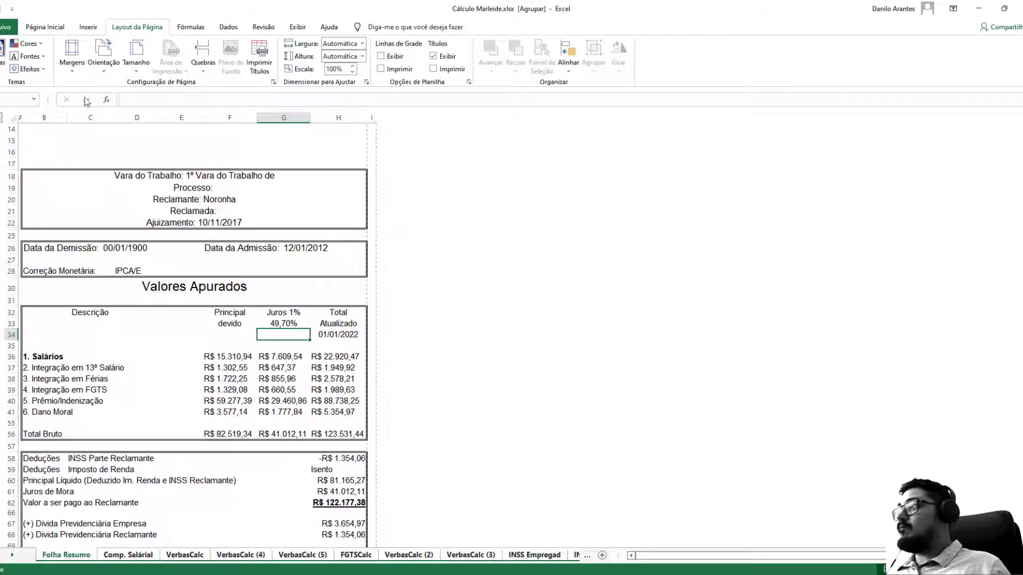
{"action": "left_click", "coordinate": [2, 31]}
{"action": "left_click", "coordinate": [42, 149]}
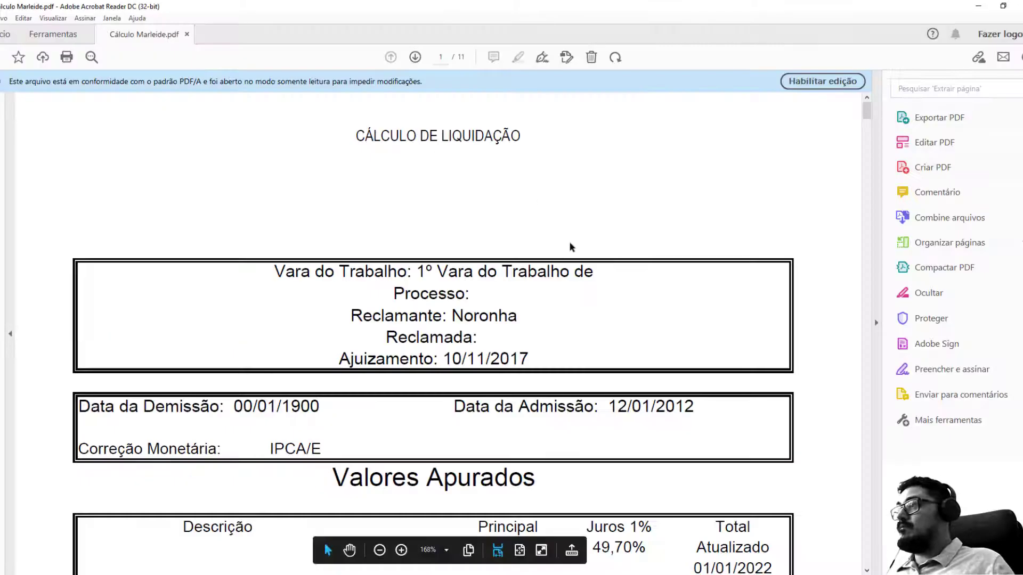
Scroll through Cálculo Marleide.pdf's 11 pages, zoom to 100%, and return to the R$ 127.186,41 total.
{"action": "scroll", "coordinate": [571, 246], "scroll_direction": "down", "scroll_amount": 5}
{"action": "scroll", "coordinate": [572, 253], "scroll_direction": "up", "scroll_amount": 5}
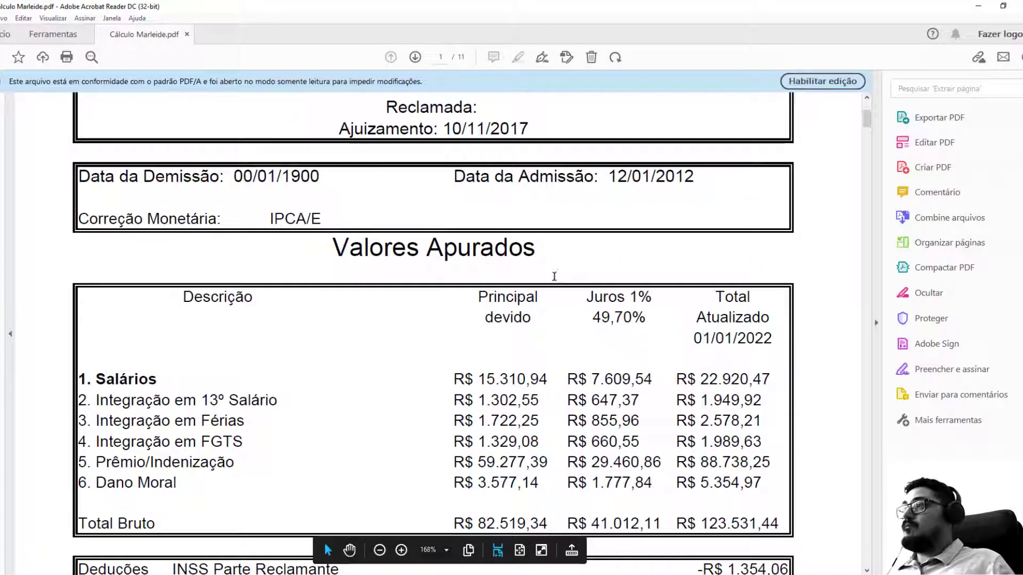
{"action": "scroll", "coordinate": [566, 253], "scroll_direction": "down", "scroll_amount": 5}
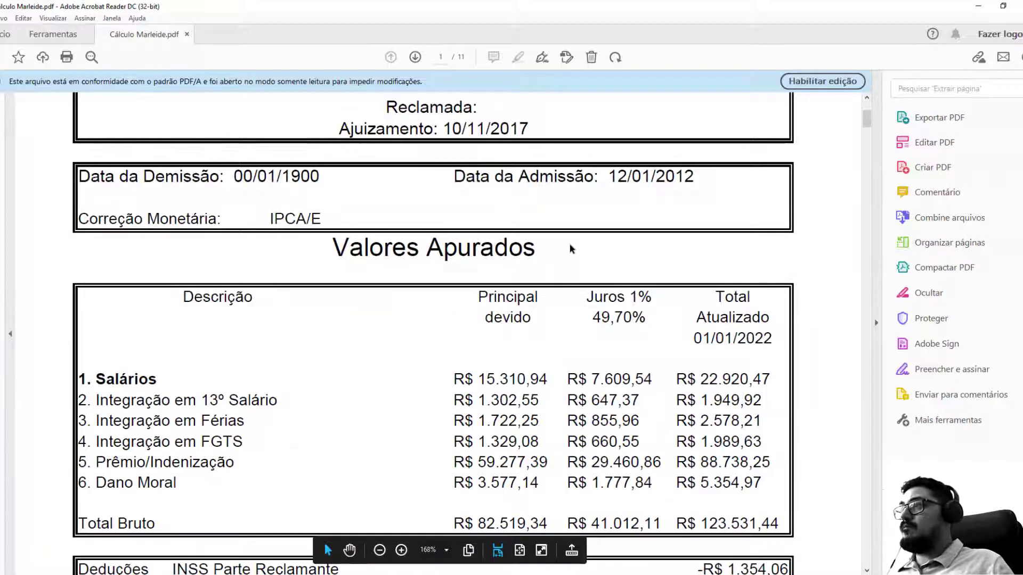
{"action": "scroll", "coordinate": [601, 169], "scroll_direction": "down", "scroll_amount": 15}
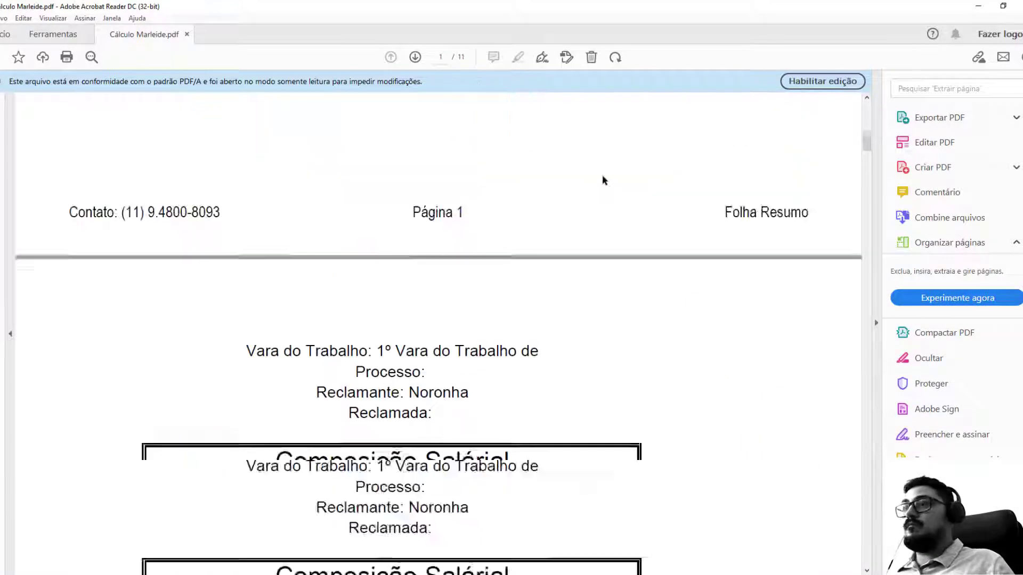
{"action": "scroll", "coordinate": [600, 176], "scroll_direction": "up", "scroll_amount": 3}
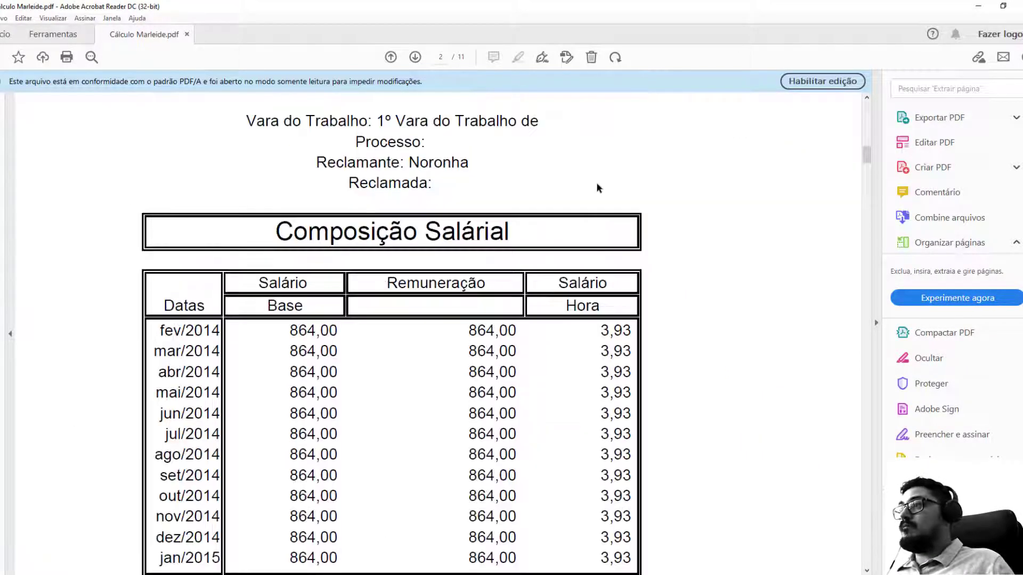
{"action": "scroll", "coordinate": [598, 184], "scroll_direction": "down", "scroll_amount": 15}
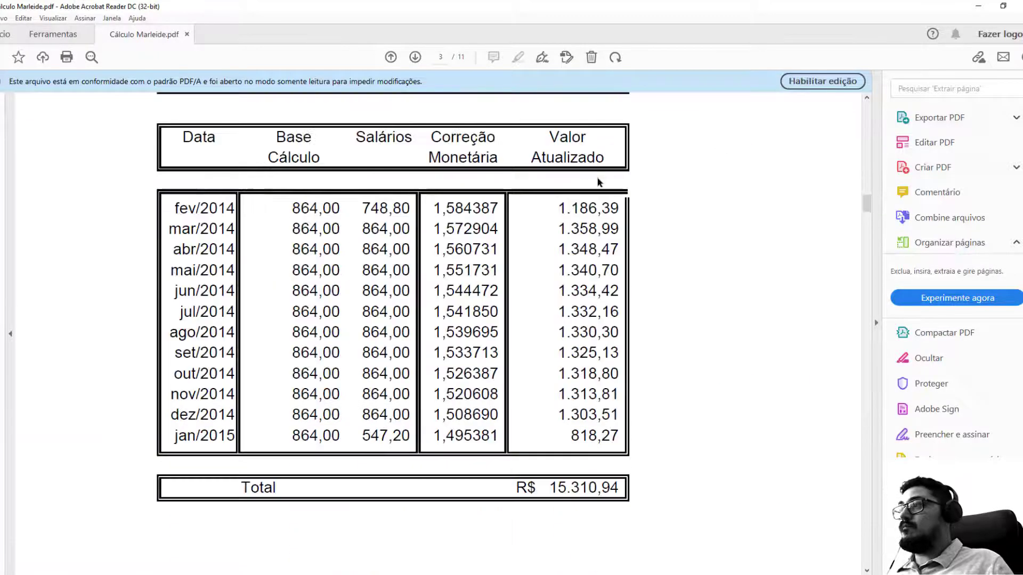
{"action": "scroll", "coordinate": [599, 176], "scroll_direction": "down", "scroll_amount": 20}
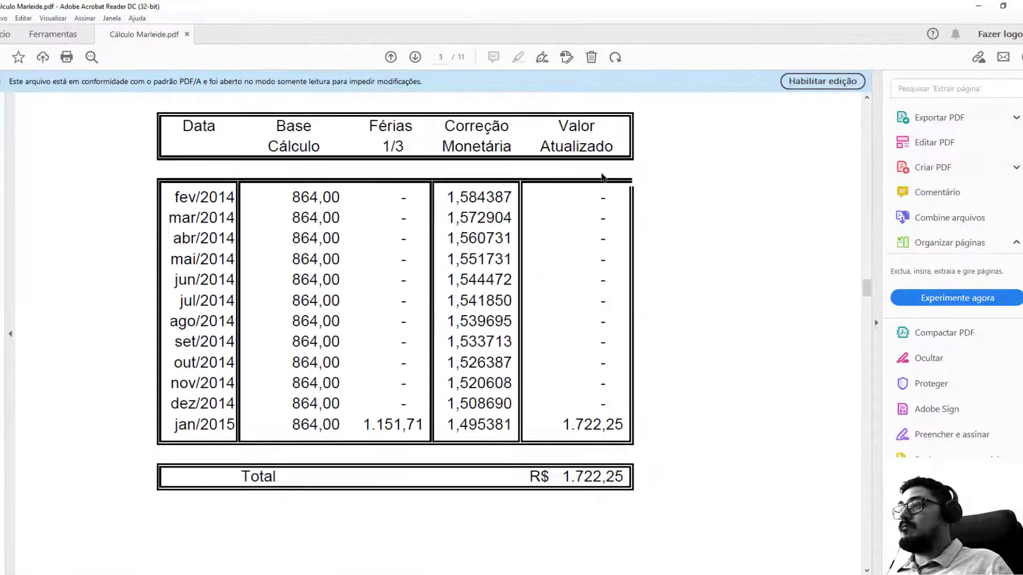
{"action": "scroll", "coordinate": [607, 186], "scroll_direction": "down", "scroll_amount": 20}
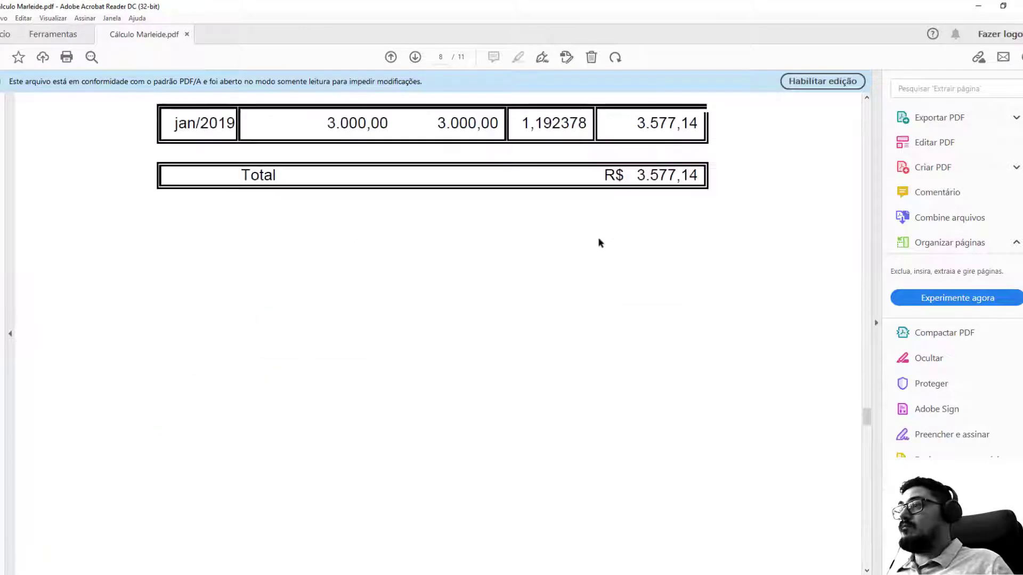
{"action": "left_click", "coordinate": [380, 550]}
{"action": "left_click", "coordinate": [380, 550]}
{"action": "left_click", "coordinate": [380, 550]}
{"action": "scroll", "coordinate": [519, 338], "scroll_direction": "down", "scroll_amount": 15}
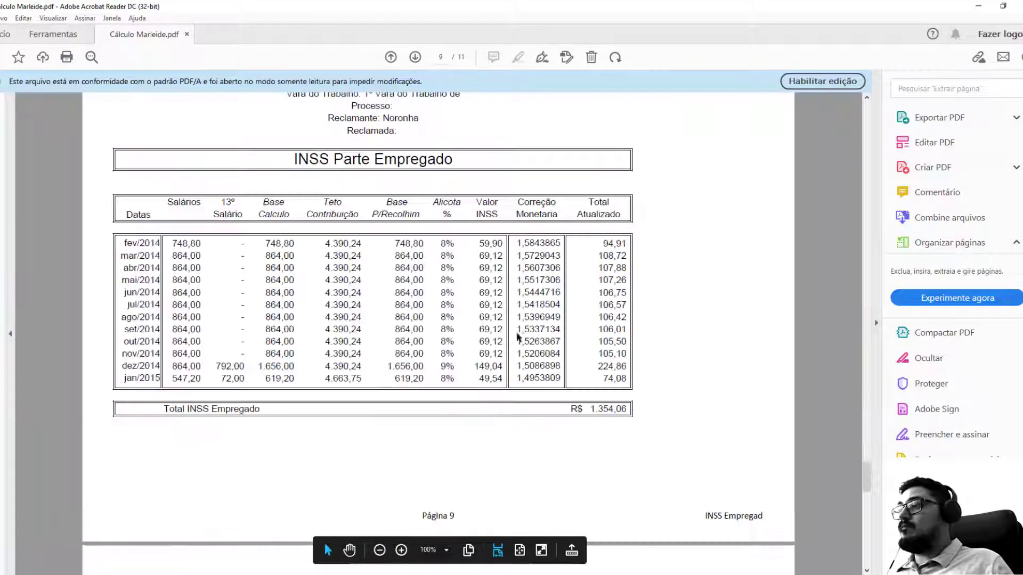
{"action": "scroll", "coordinate": [516, 282], "scroll_direction": "up", "scroll_amount": 20}
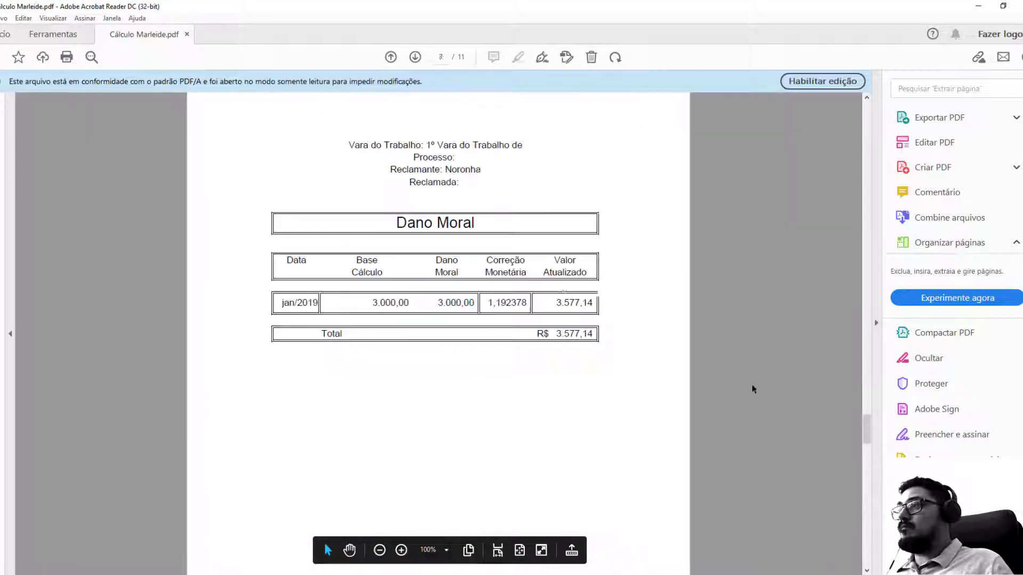
{"action": "scroll", "coordinate": [772, 391], "scroll_direction": "down", "scroll_amount": 3}
{"action": "left_click_drag", "start_coordinate": [866, 399], "coordinate": [735, 186]}
{"action": "scroll", "coordinate": [740, 188], "scroll_direction": "down", "scroll_amount": 2}
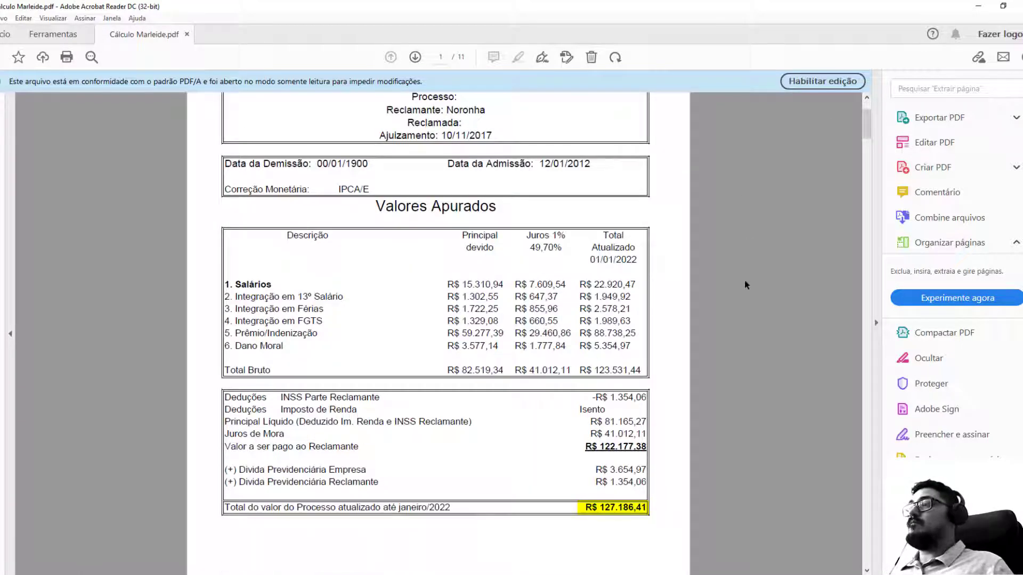